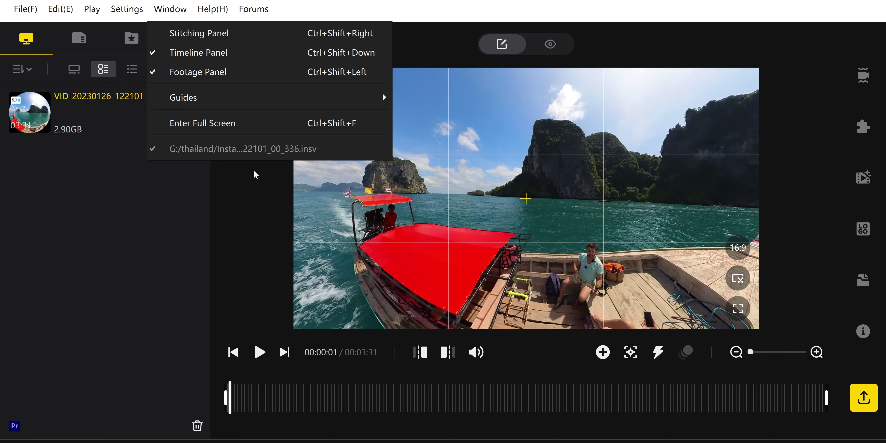
# - Hide the timeline panel and overlay centre-line and diagonal guides on the video preview
pyautogui.click(199, 53)
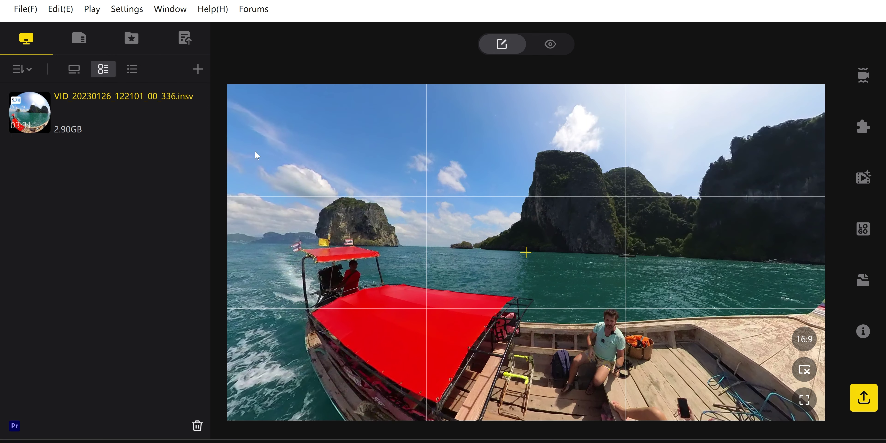
pyautogui.click(170, 9)
pyautogui.moveTo(298, 92)
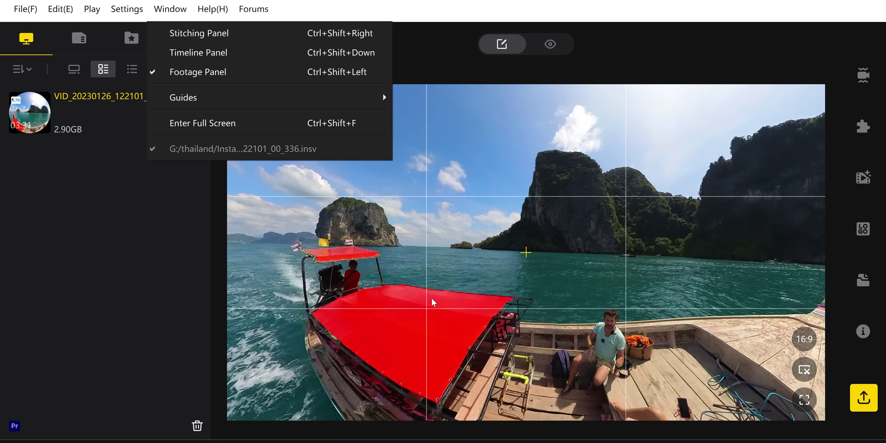
pyautogui.moveTo(361, 97)
pyautogui.click(443, 164)
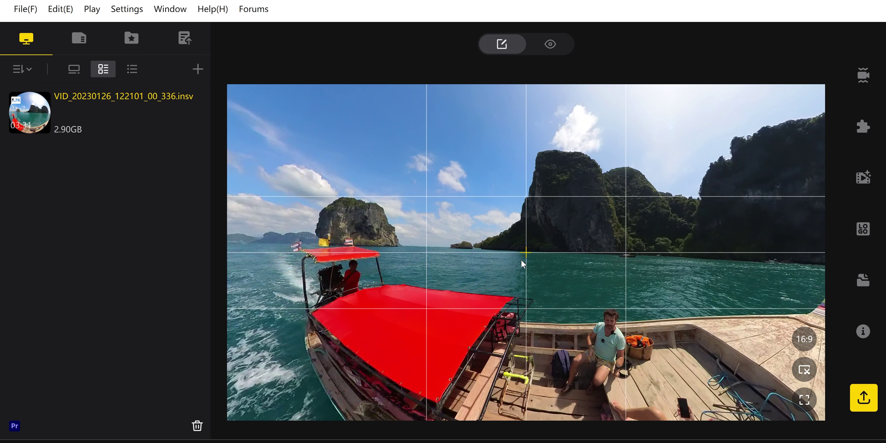
pyautogui.click(170, 9)
pyautogui.moveTo(361, 97)
pyautogui.click(461, 189)
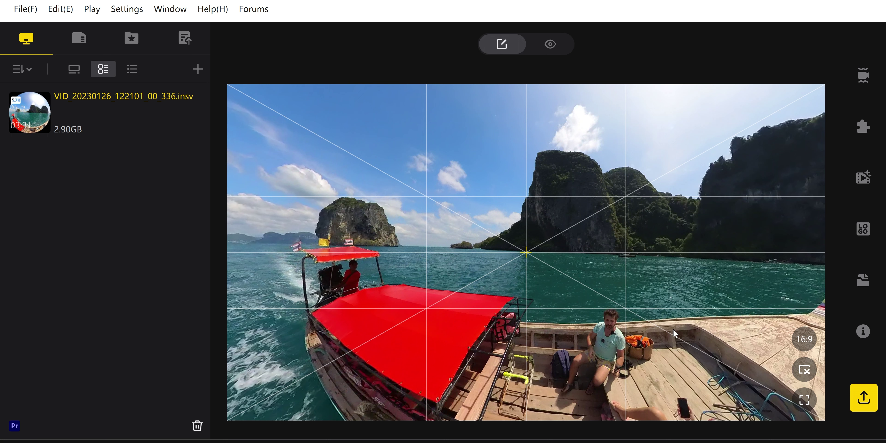
# - Rotate the 360 preview so the boat's red canopy is central, view it in full screen and return to the normal window
pyautogui.moveTo(654, 364); pyautogui.dragTo(715, 340)
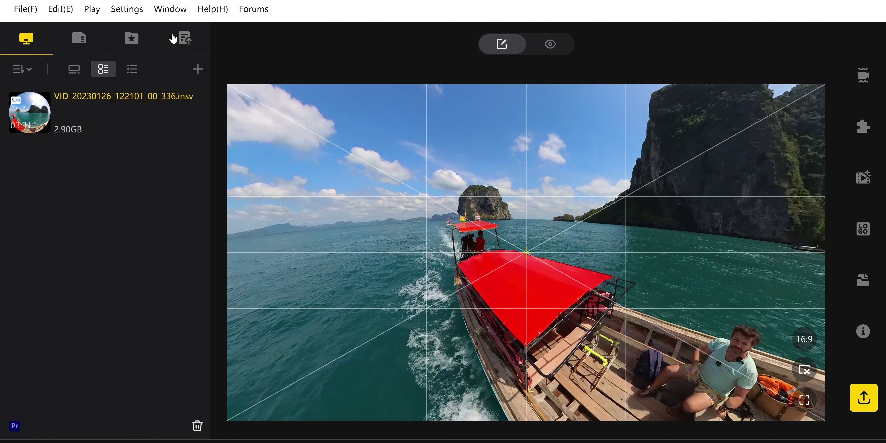
pyautogui.click(175, 14)
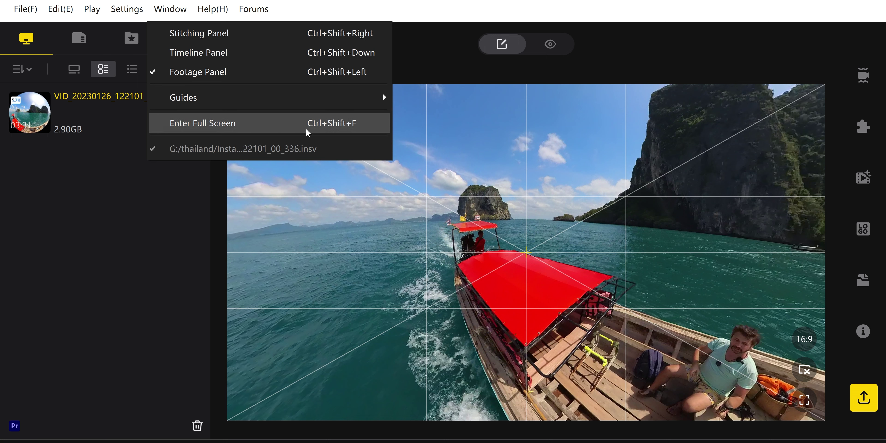
pyautogui.click(336, 123)
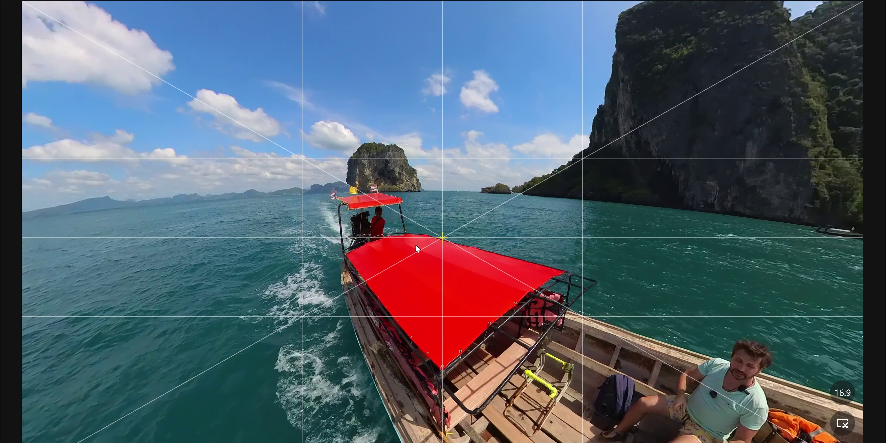
pyautogui.press('Escape')
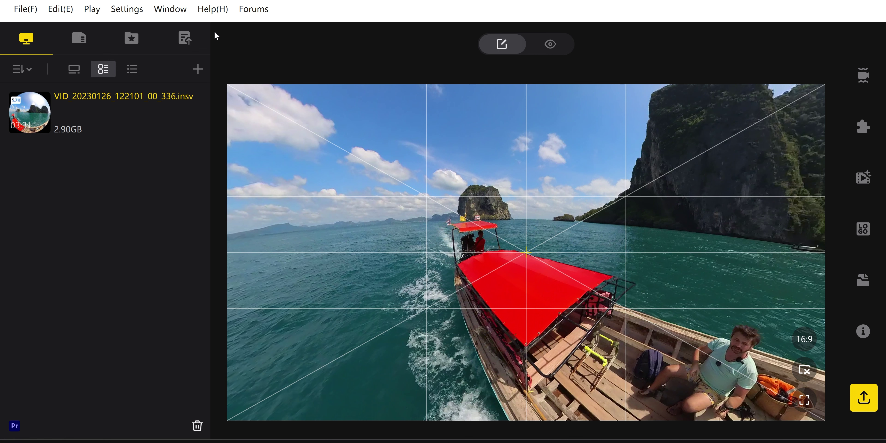
# - Check for software updates, start installing Insta360 Studio 4.8.4, and close the INSTA360 STUDIO folder window
pyautogui.click(189, 10)
pyautogui.moveTo(209, 3)
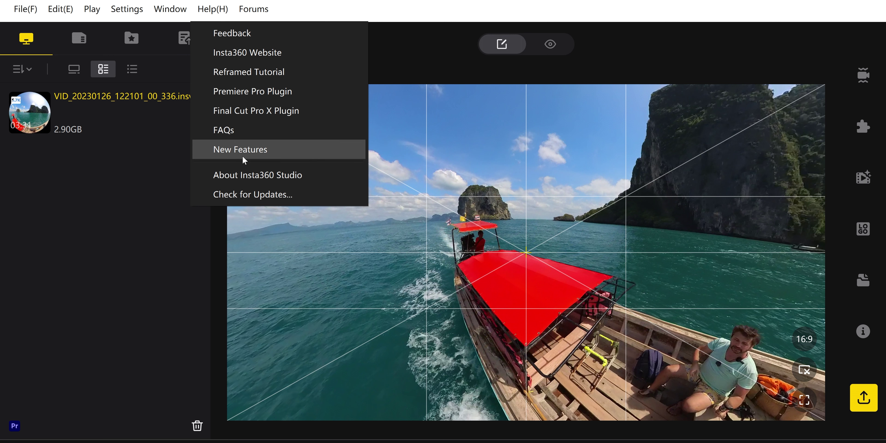
pyautogui.click(240, 195)
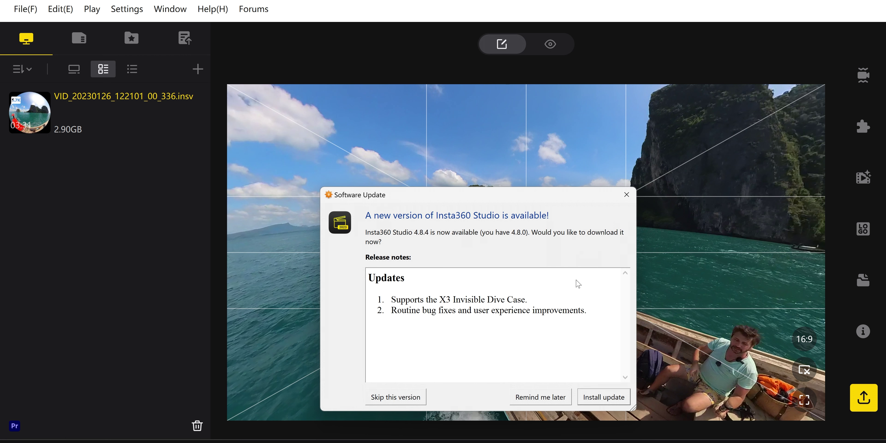
pyautogui.click(615, 398)
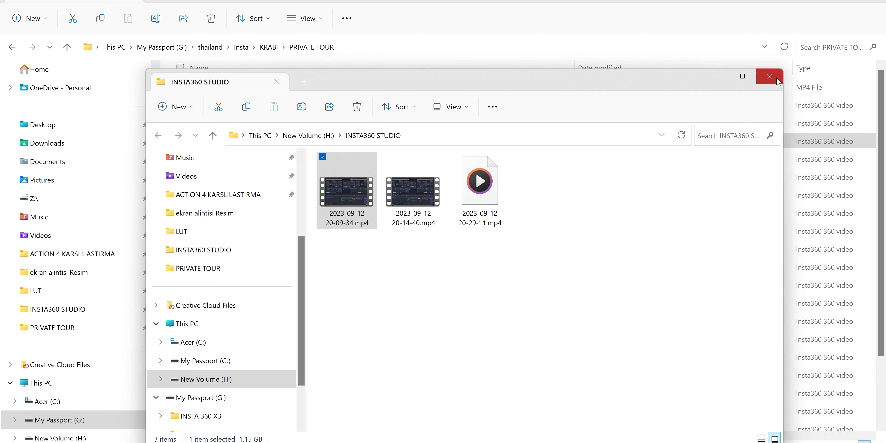
pyautogui.click(777, 79)
# - Run the setup in English and uninstall the outdated version while keeping the preset user preferences
pyautogui.click(459, 254)
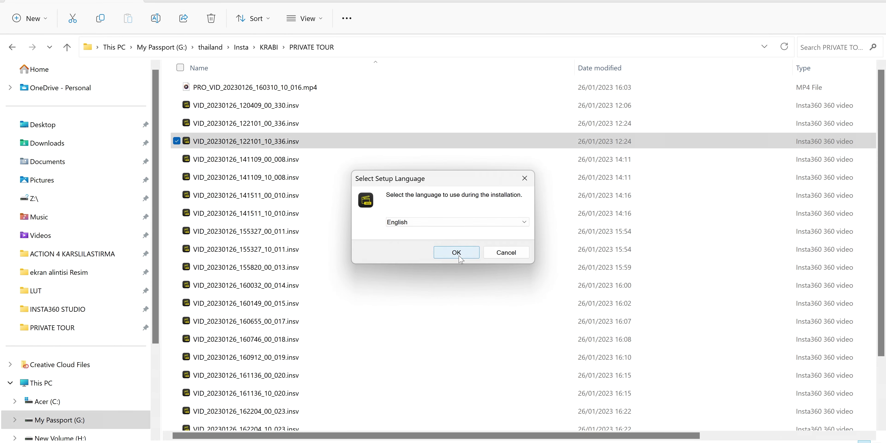
pyautogui.click(459, 255)
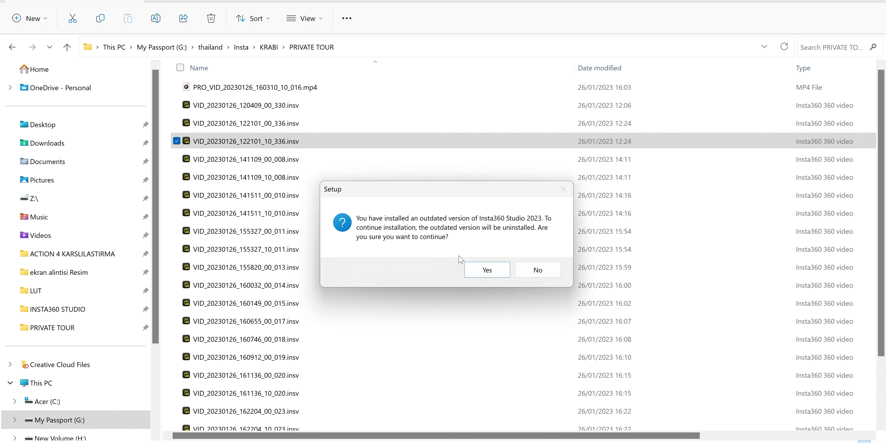
pyautogui.click(494, 271)
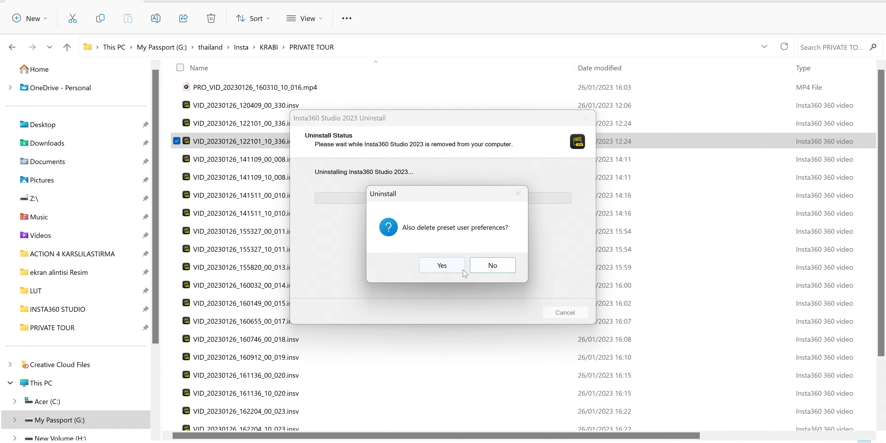
pyautogui.click(495, 267)
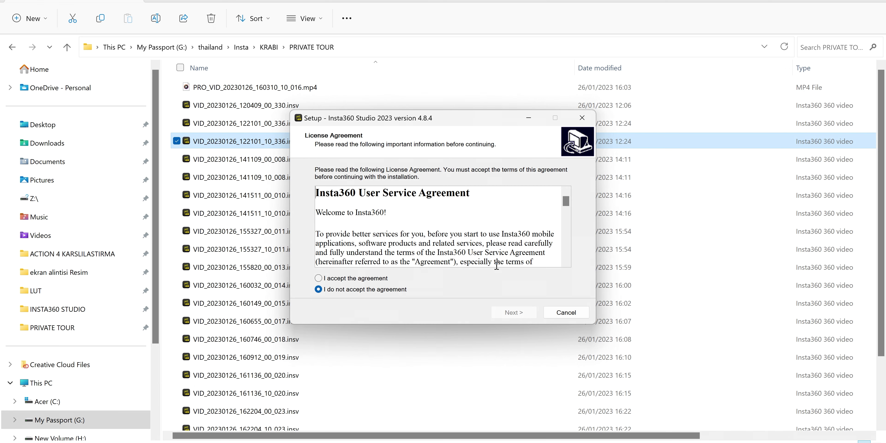
# - Accept the license agreement and choose the existing folder C:\Program Files\Insta360 Studio 2023 as the install destination
pyautogui.click(318, 277)
pyautogui.click(519, 315)
pyautogui.click(520, 316)
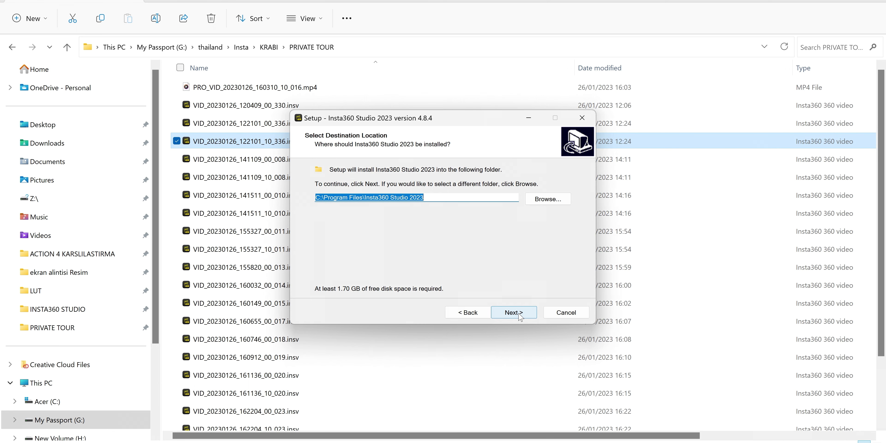
pyautogui.click(520, 316)
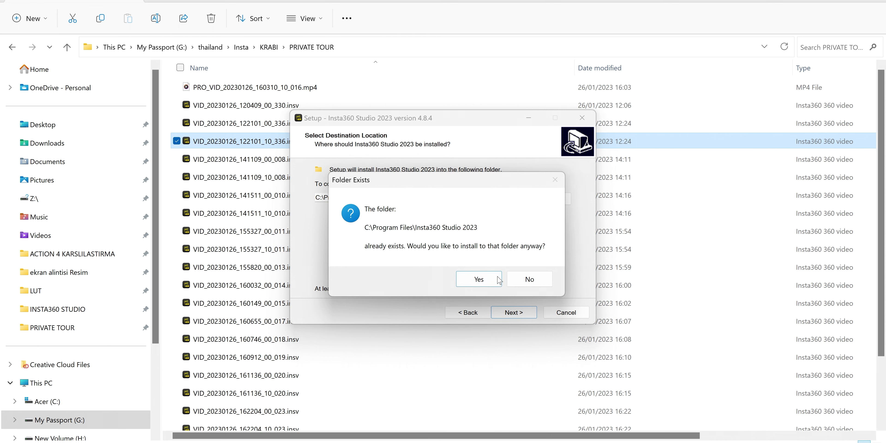
pyautogui.click(485, 283)
pyautogui.click(514, 315)
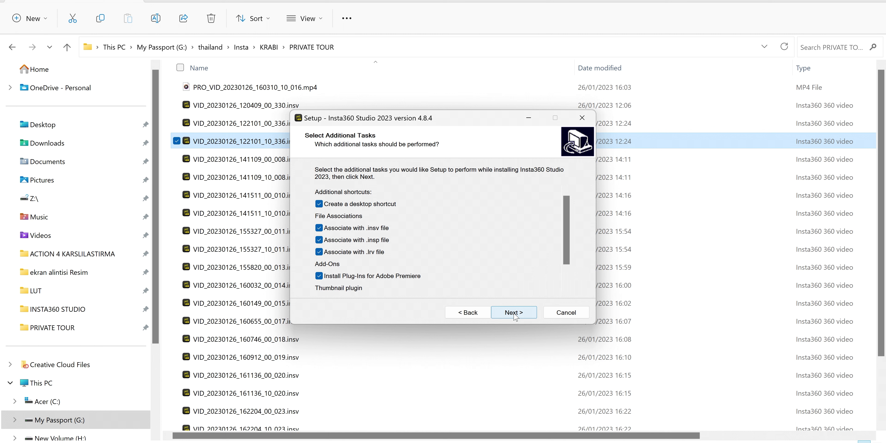
# - Review the additional setup tasks, keep them all selected, and finish the installation by launching Insta360 Studio 2023
pyautogui.scroll(-2, 367, 262)
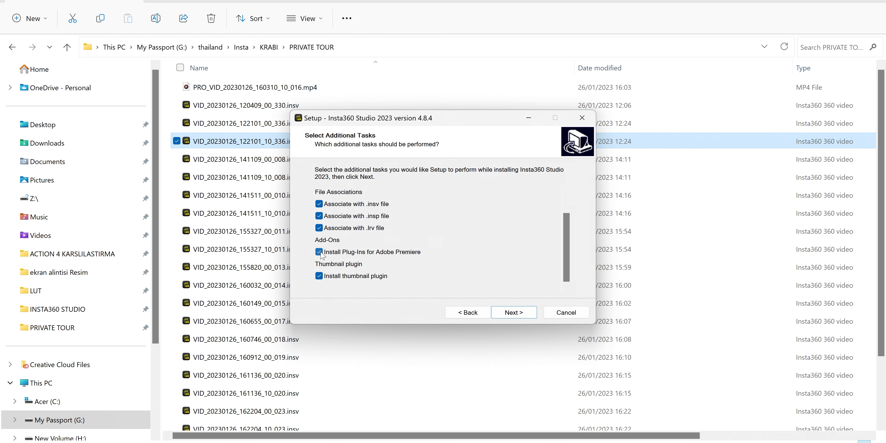
pyautogui.scroll(1, 395, 267)
pyautogui.scroll(-1, 394, 268)
pyautogui.scroll(1, 394, 267)
pyautogui.scroll(-1, 394, 267)
pyautogui.scroll(1, 489, 282)
pyautogui.click(514, 312)
pyautogui.click(513, 313)
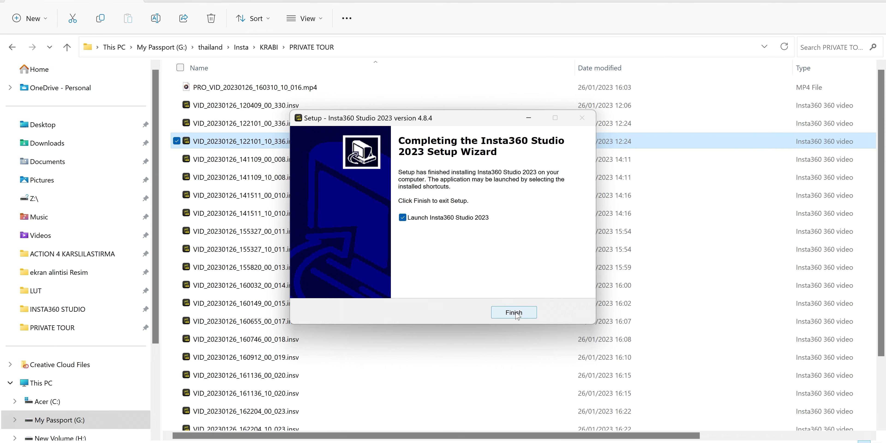
pyautogui.click(514, 312)
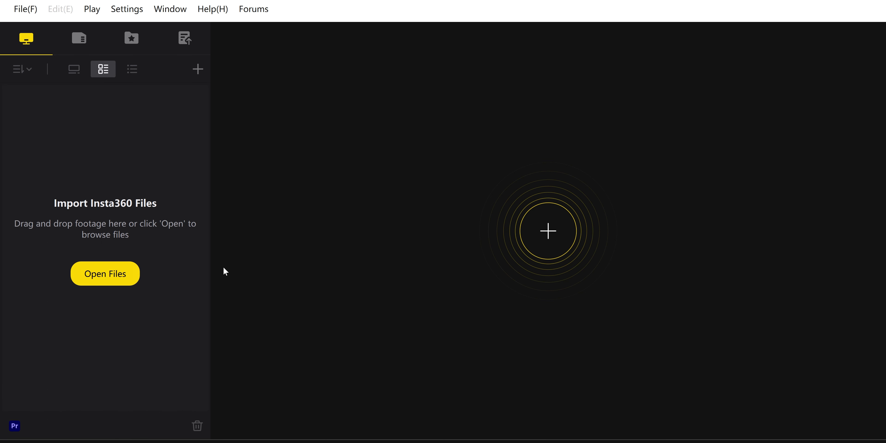
pyautogui.click(105, 276)
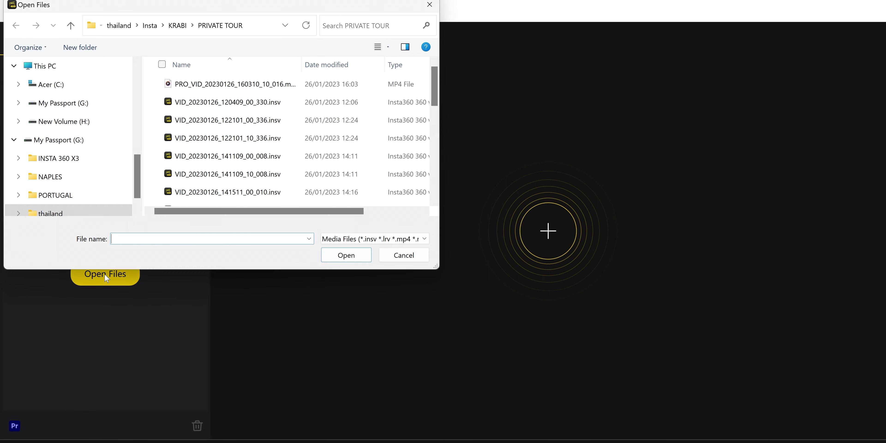
pyautogui.click(424, 255)
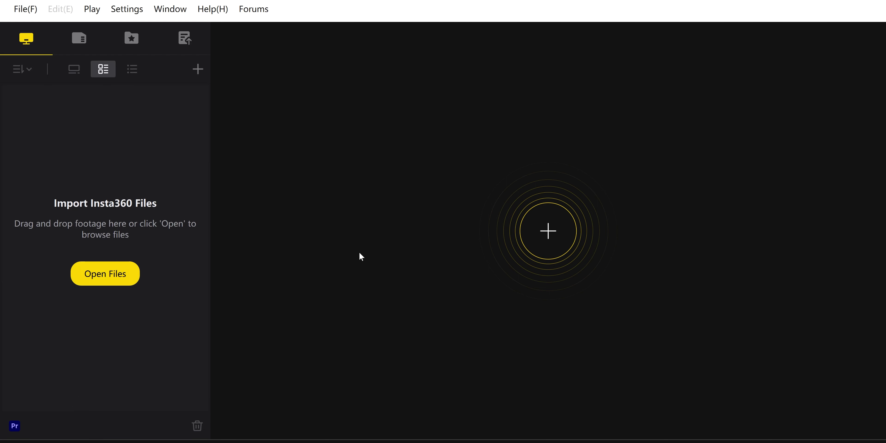
pyautogui.click(548, 231)
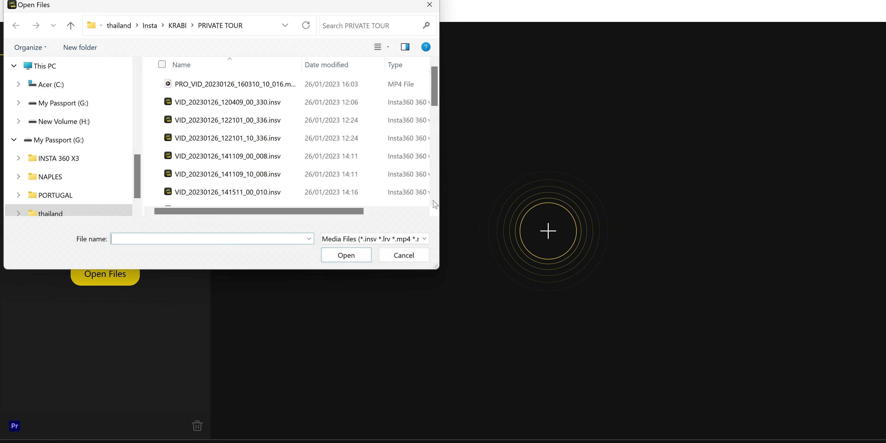
pyautogui.click(403, 256)
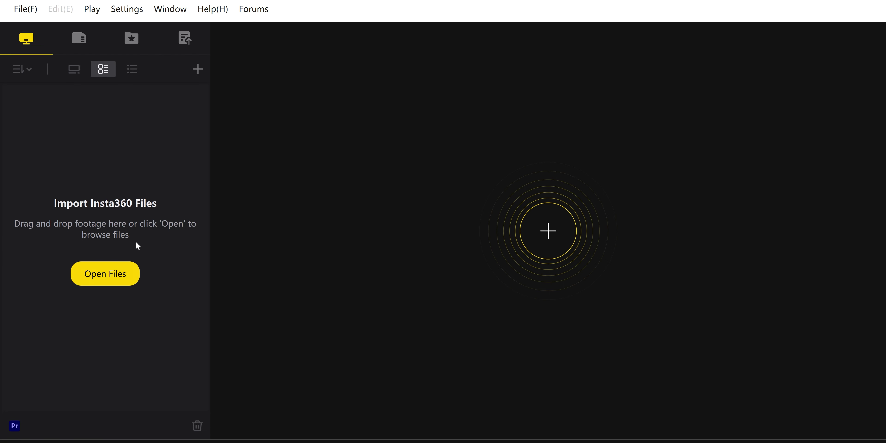
# - Select VID_20230126_122101_00_336, VID_20230126_141109_00_008, VID_20230126_141511_00_010 and VID_20230126_155327_00_011 (.insv) in the PRIVATE TOUR folder for import
pyautogui.click(124, 273)
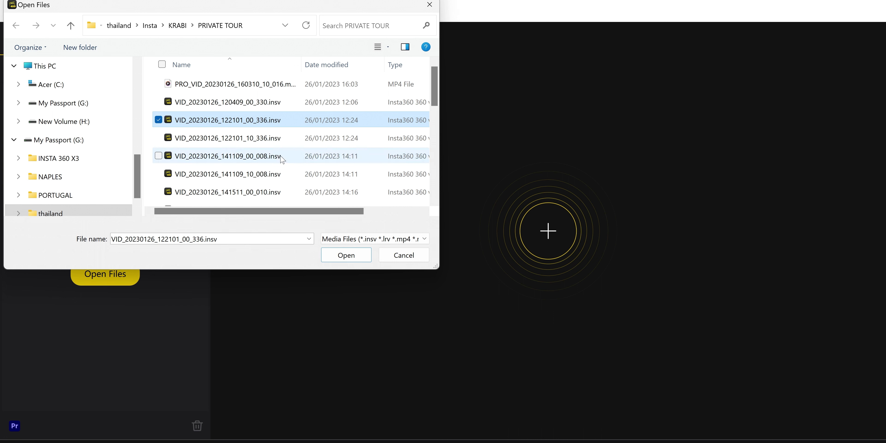
pyautogui.keyDown('ctrl'); pyautogui.click(259, 158); pyautogui.keyUp('ctrl')
pyautogui.keyDown('ctrl'); pyautogui.click(258, 192); pyautogui.keyUp('ctrl')
pyautogui.scroll(-1, 260, 186)
pyautogui.keyDown('ctrl'); pyautogui.click(257, 180); pyautogui.keyUp('ctrl')
pyautogui.scroll(-1, 258, 162)
pyautogui.scroll(2, 258, 147)
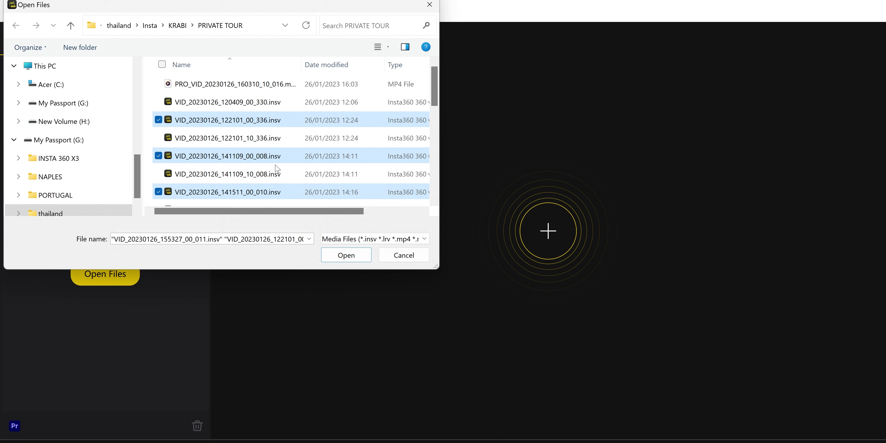
# - Add the matching _10_ files of the 122101, 141109, 141511 and 155327 clips to the selection
pyautogui.keyDown('ctrl'); pyautogui.click(260, 148); pyautogui.keyUp('ctrl')
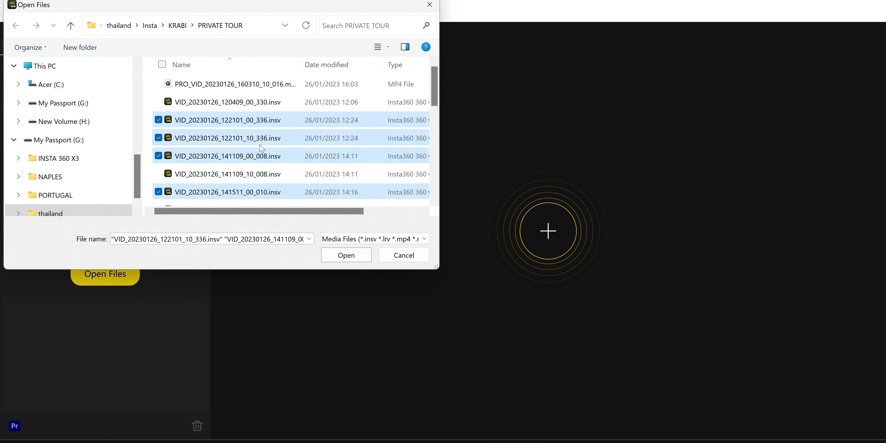
pyautogui.keyDown('ctrl'); pyautogui.click(258, 174); pyautogui.keyUp('ctrl')
pyautogui.scroll(-1, 258, 186)
pyautogui.keyDown('ctrl'); pyautogui.click(252, 163); pyautogui.keyUp('ctrl')
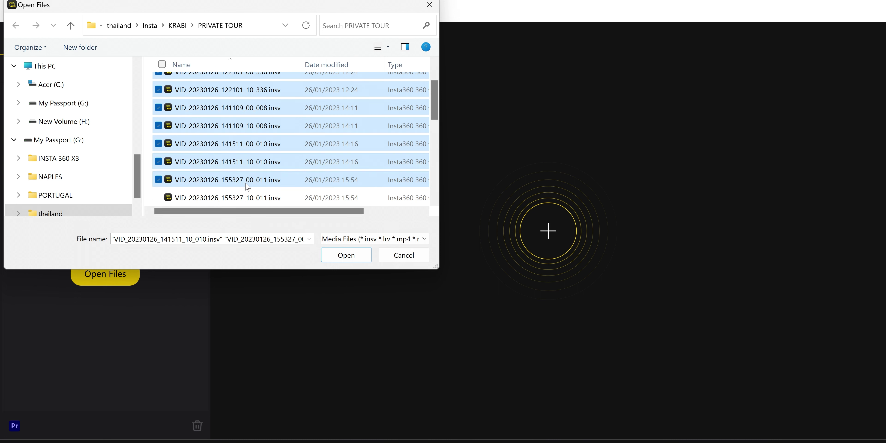
pyautogui.keyDown('ctrl'); pyautogui.click(247, 197); pyautogui.keyUp('ctrl')
# - Deselect VID_20230126_122101_10_336.insv and VID_20230126_141109_10_008.insv and import the clips that stay selected
pyautogui.scroll(1, 262, 153)
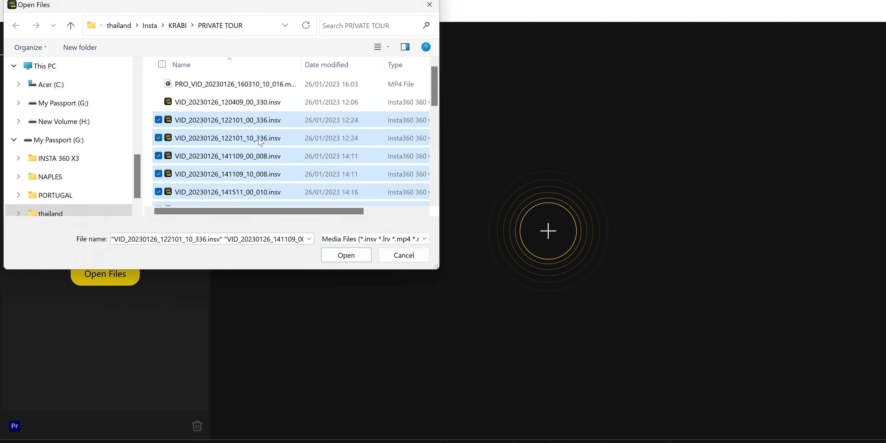
pyautogui.keyDown('ctrl'); pyautogui.click(260, 142); pyautogui.keyUp('ctrl')
pyautogui.keyDown('ctrl'); pyautogui.click(260, 172); pyautogui.keyUp('ctrl')
pyautogui.scroll(-1, 260, 176)
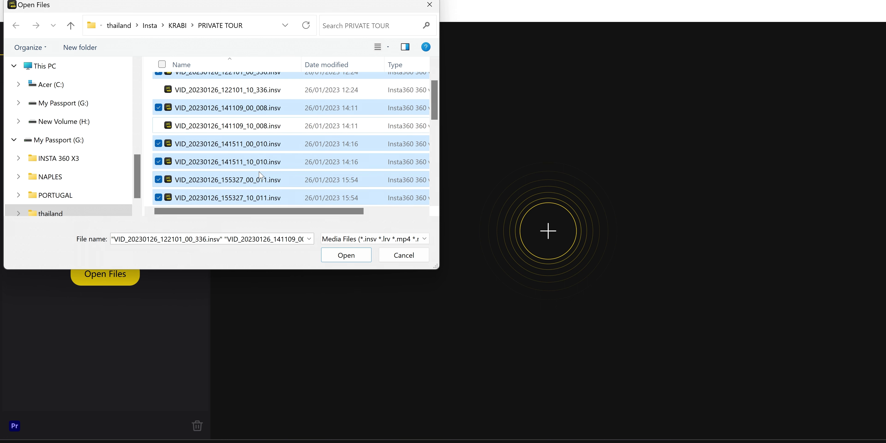
pyautogui.click(345, 254)
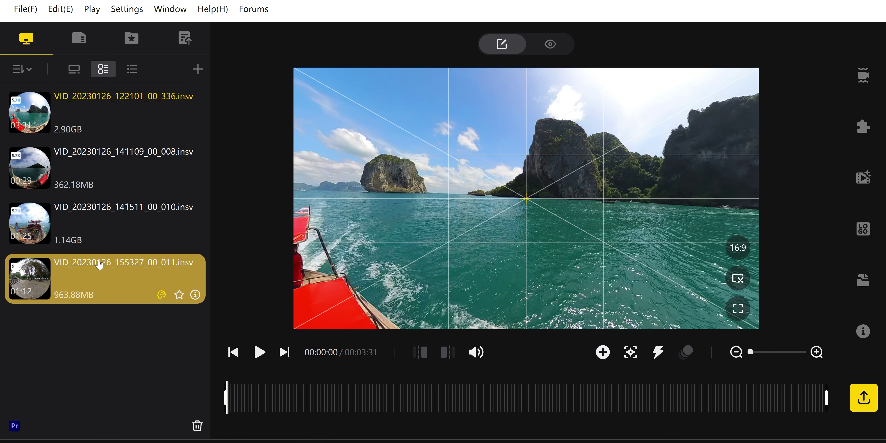
# - Sort the footage list by File Size, and switch the sort criterion to File Type
pyautogui.click(30, 73)
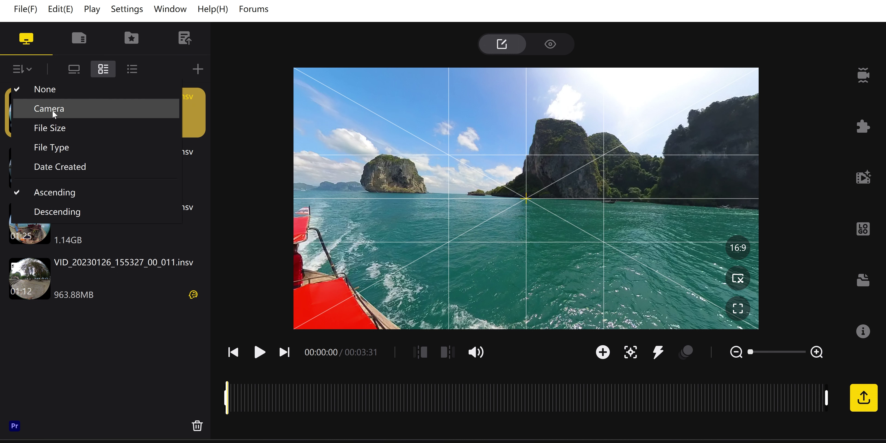
pyautogui.click(57, 132)
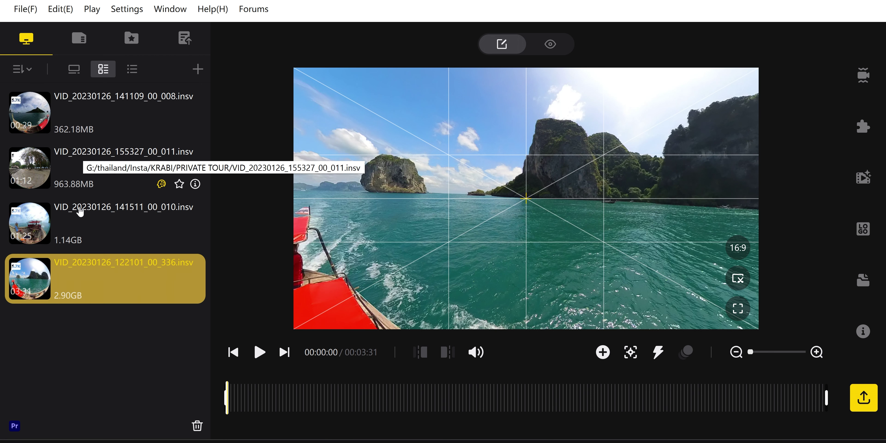
pyautogui.click(27, 70)
pyautogui.click(59, 149)
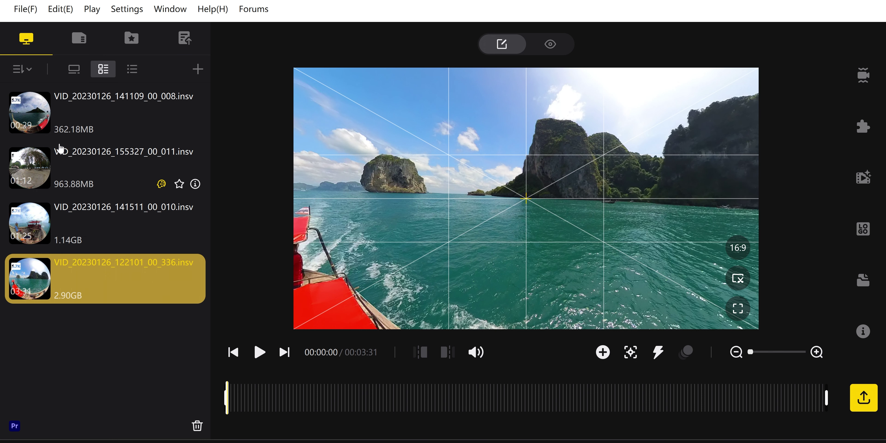
# - Sort the footage list by Date Created in ascending order
pyautogui.click(34, 70)
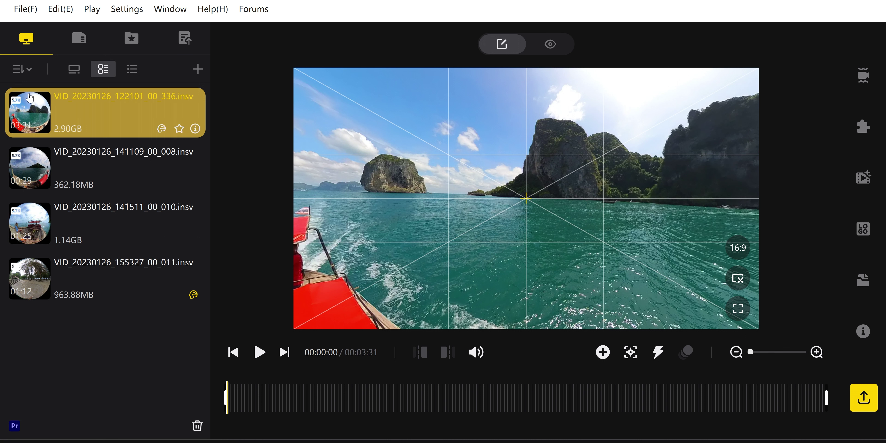
pyautogui.click(31, 71)
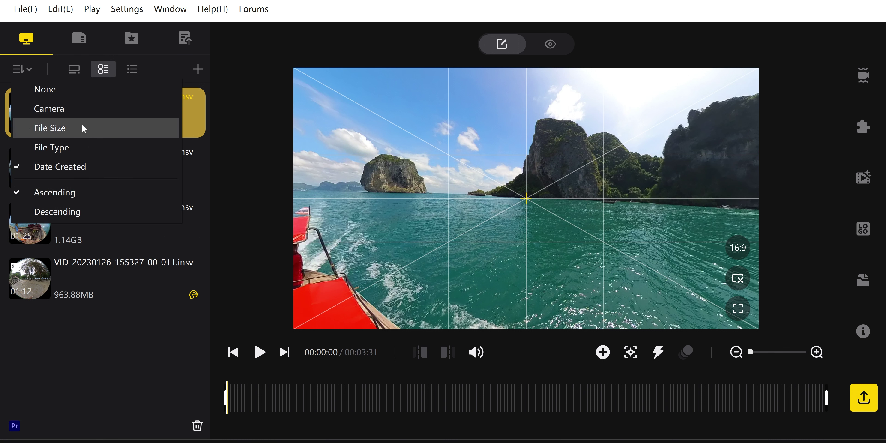
# - Compare the footage list's large thumbnail, detail and plain list views, and return to large thumbnails
pyautogui.click(76, 72)
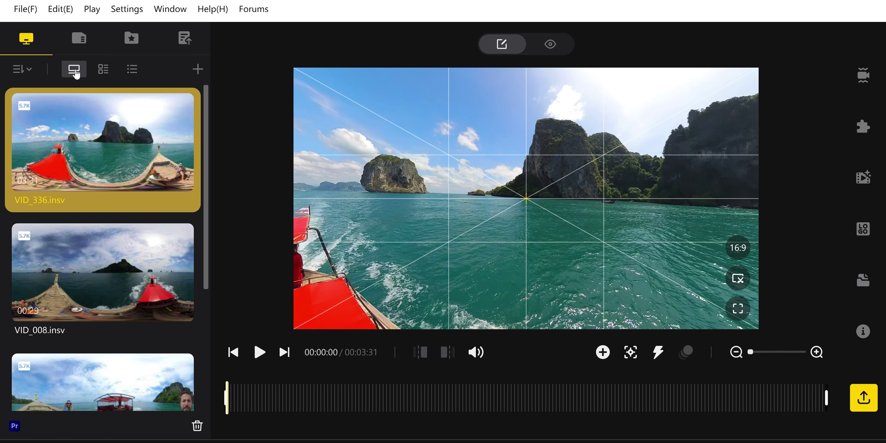
pyautogui.moveTo(96, 113)
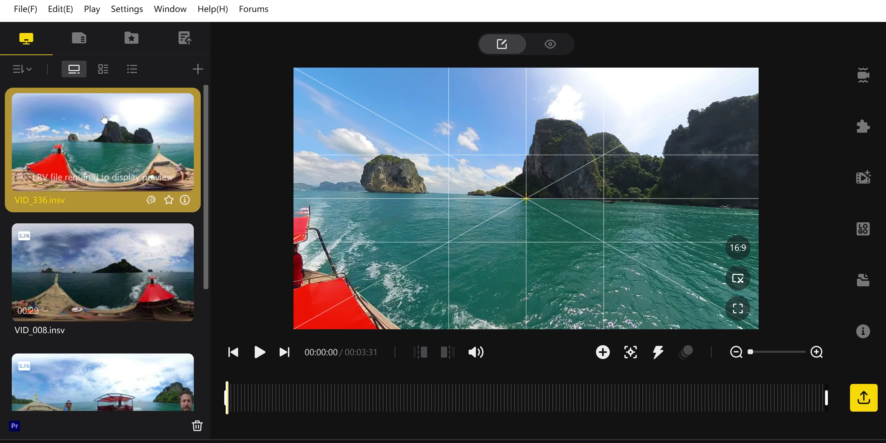
pyautogui.click(105, 70)
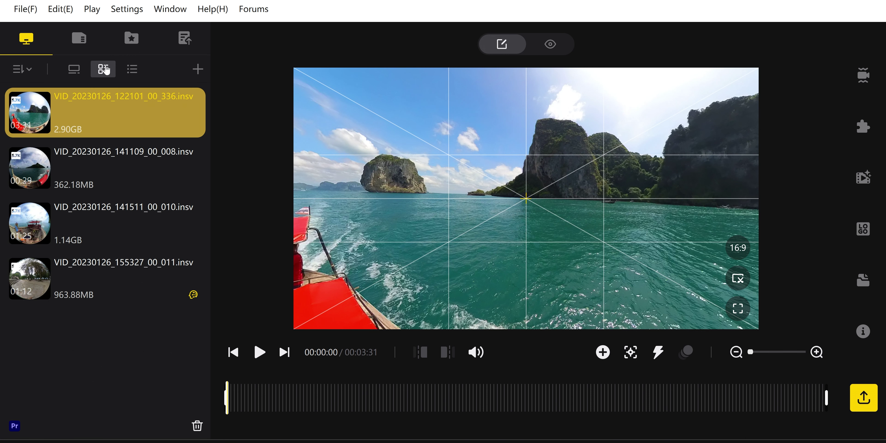
pyautogui.click(127, 71)
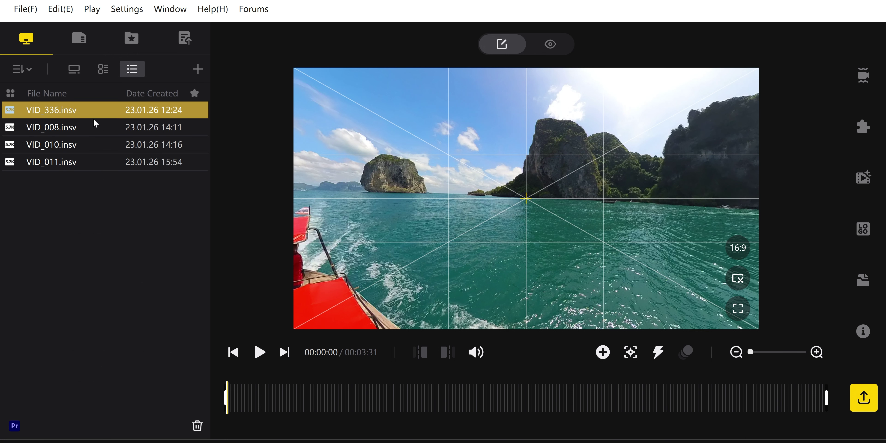
pyautogui.click(84, 74)
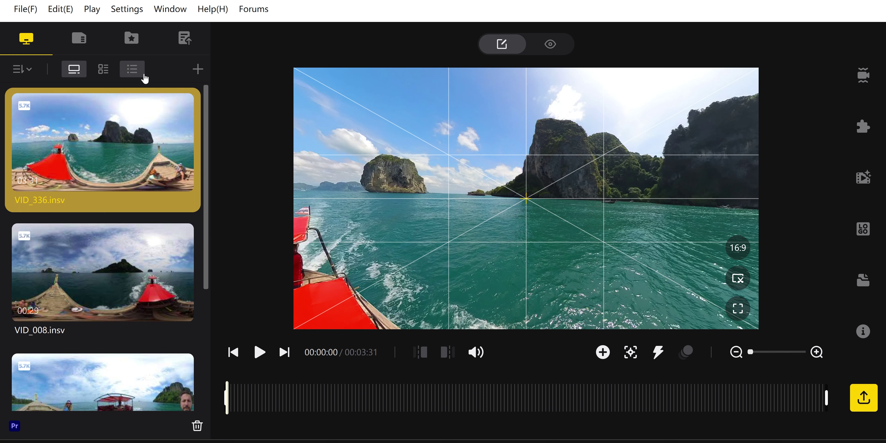
# - Try to import another .insv clip from the PRIVATE TOUR folder
pyautogui.click(198, 69)
pyautogui.scroll(-1, 288, 193)
pyautogui.click(240, 182)
pyautogui.doubleClick(241, 183)
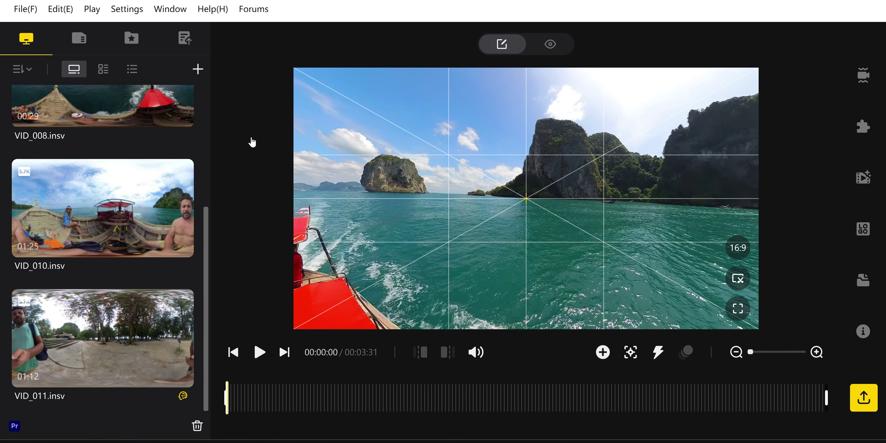
# - Import VID_20230126_120409_00_330.insv from the PRIVATE TOUR folder
pyautogui.click(198, 69)
pyautogui.scroll(-3, 235, 165)
pyautogui.scroll(-2, 236, 165)
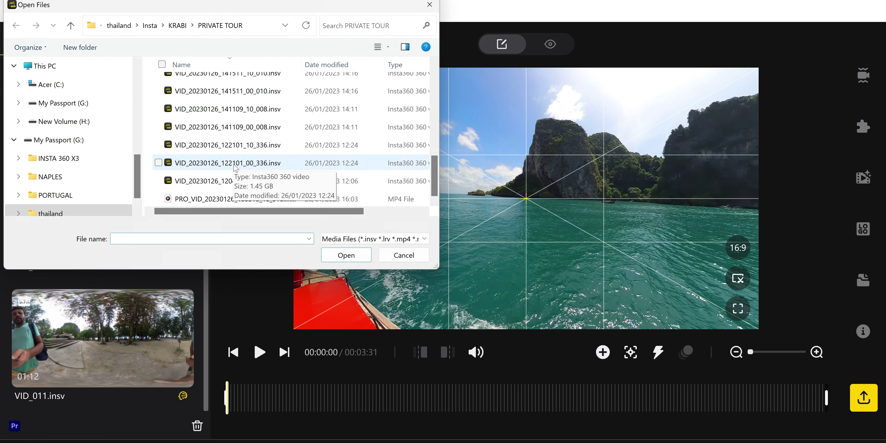
pyautogui.click(231, 182)
pyautogui.doubleClick(231, 182)
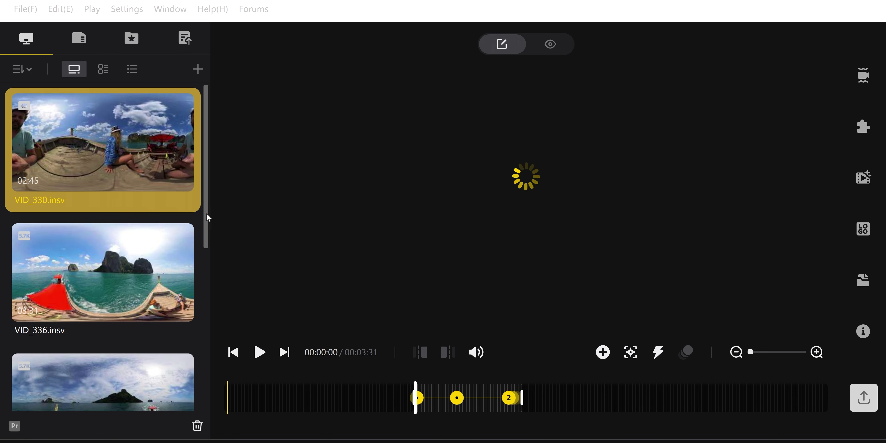
# - Look through the footage sources and the favorites folder of the media library
pyautogui.click(79, 39)
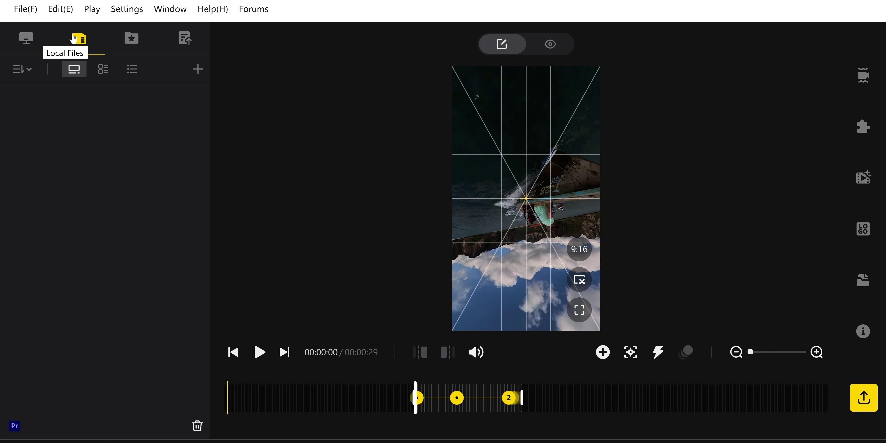
pyautogui.click(25, 41)
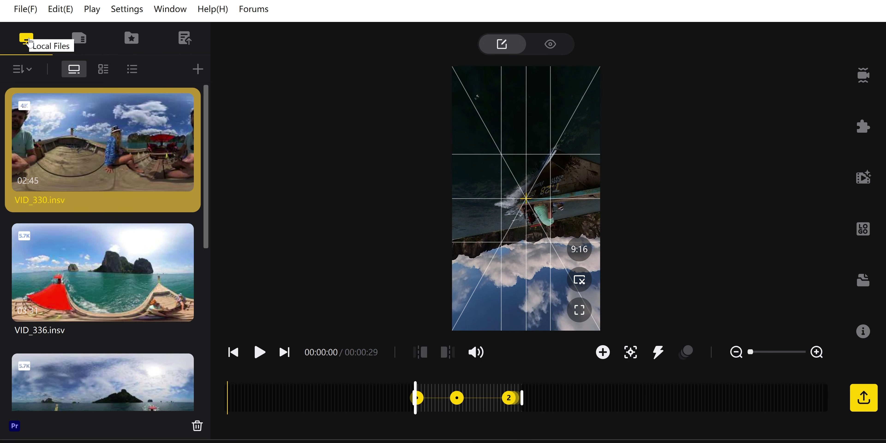
pyautogui.click(79, 38)
pyautogui.click(131, 40)
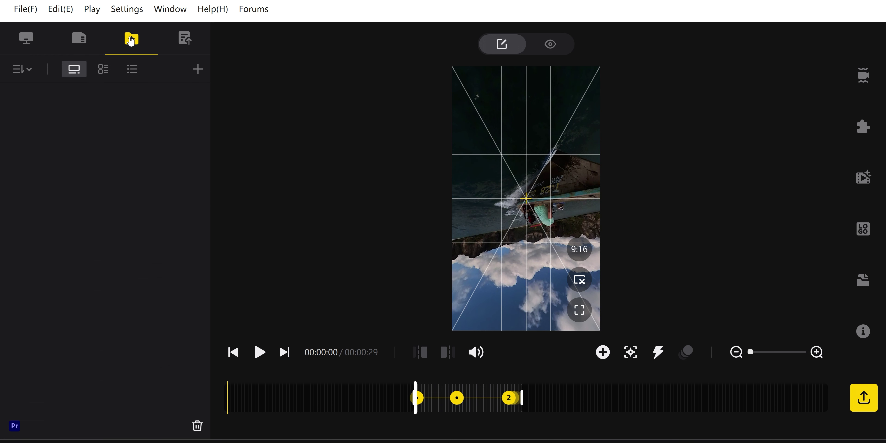
# - Examine the Export Queue, Export History and export sorting options, and return to the imported footage
pyautogui.click(190, 44)
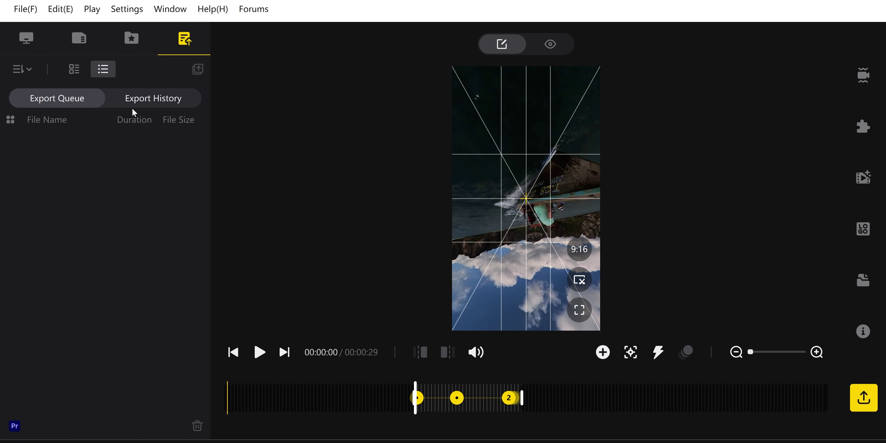
pyautogui.click(150, 103)
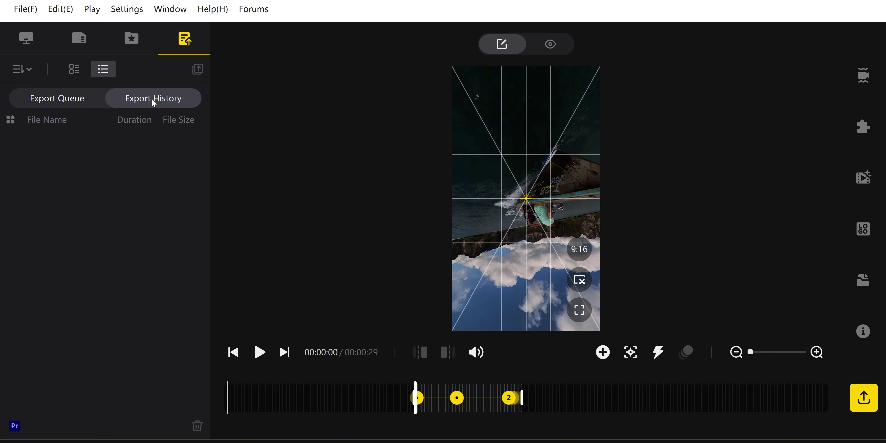
pyautogui.click(50, 102)
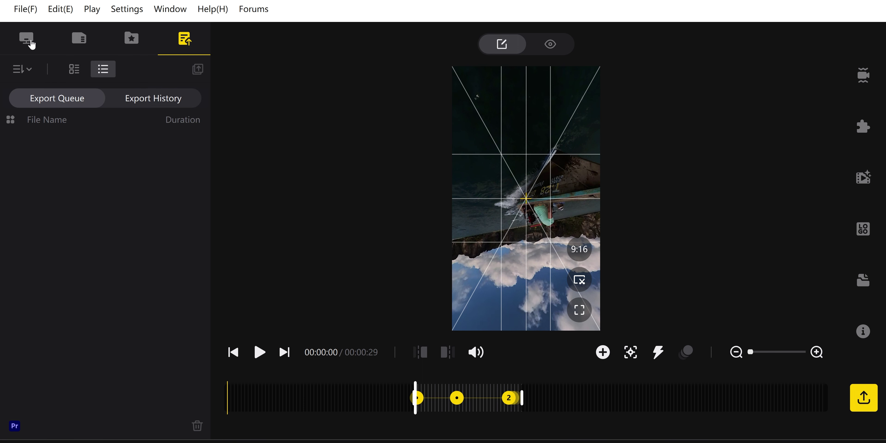
pyautogui.click(23, 70)
pyautogui.click(152, 212)
pyautogui.click(27, 39)
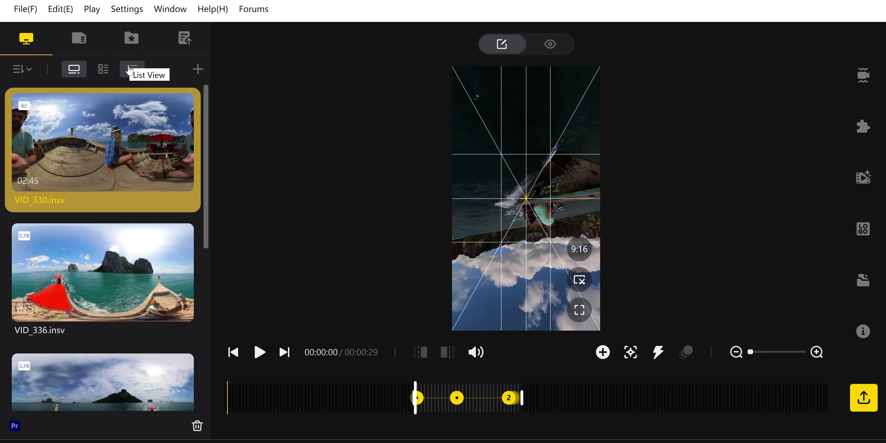
# - Show the footage list in detail view and clear the current edit data of VID_20230126_120409_00_330.insv
pyautogui.click(103, 71)
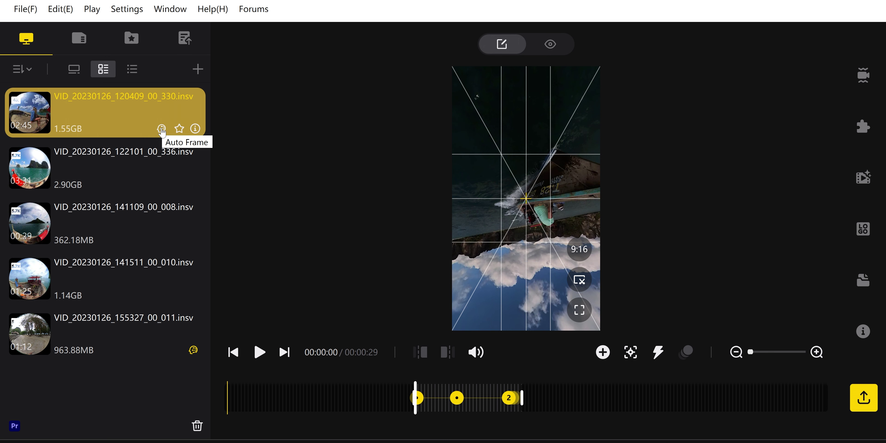
pyautogui.click(68, 11)
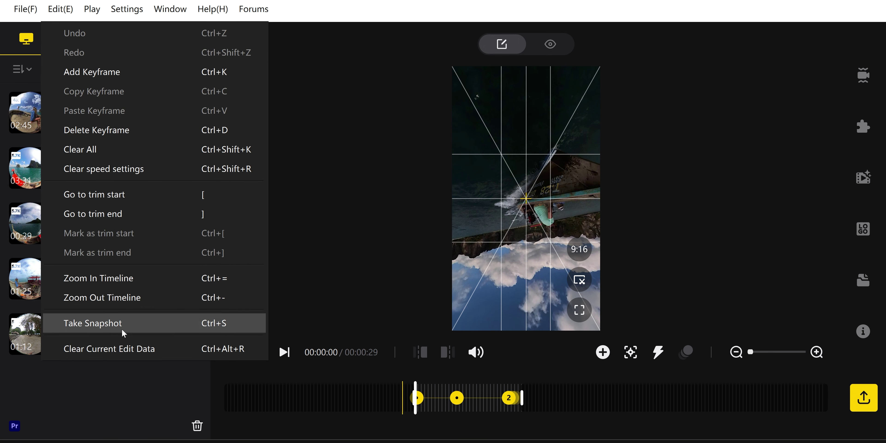
pyautogui.click(120, 349)
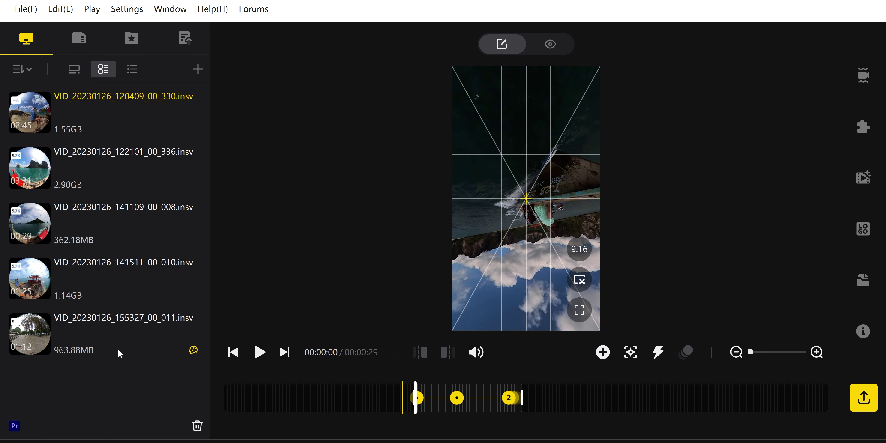
pyautogui.click(496, 226)
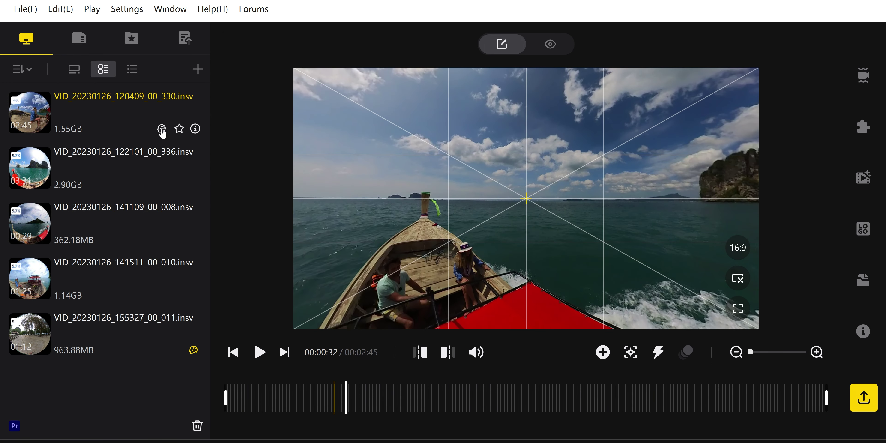
# - Start Auto Frame on VID_20230126_120409_00_330.insv and view the clip's file information
pyautogui.click(161, 129)
pyautogui.moveTo(204, 155)
pyautogui.click(195, 130)
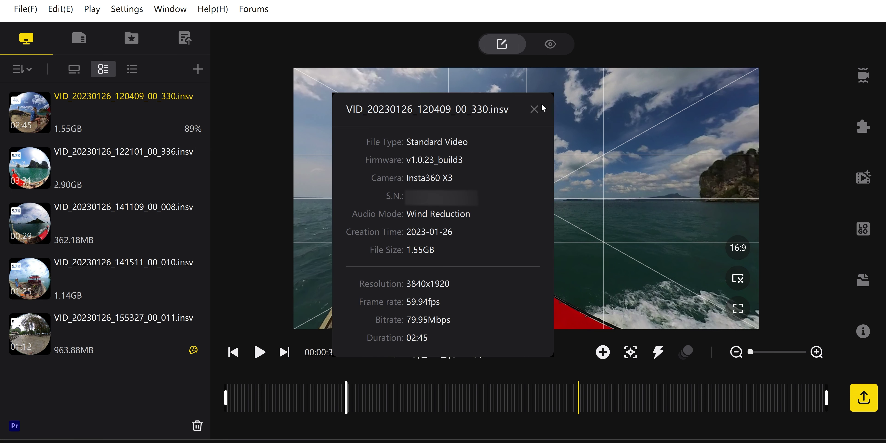
pyautogui.click(534, 109)
# - Mark VID_20230126_120409_00_330.insv as a favorite, check the favorites folder and return to the imported footage
pyautogui.click(179, 129)
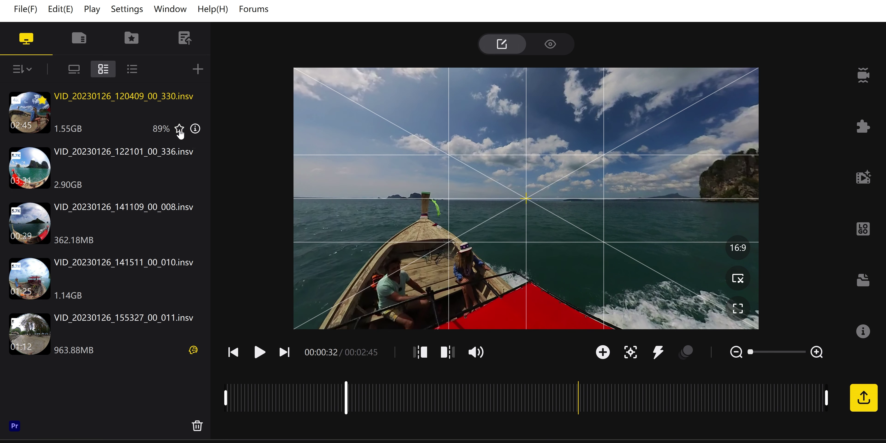
pyautogui.click(137, 42)
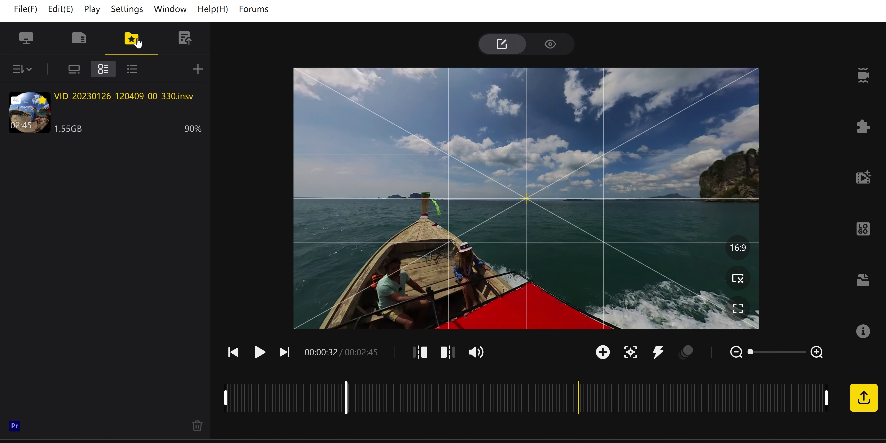
pyautogui.moveTo(138, 101)
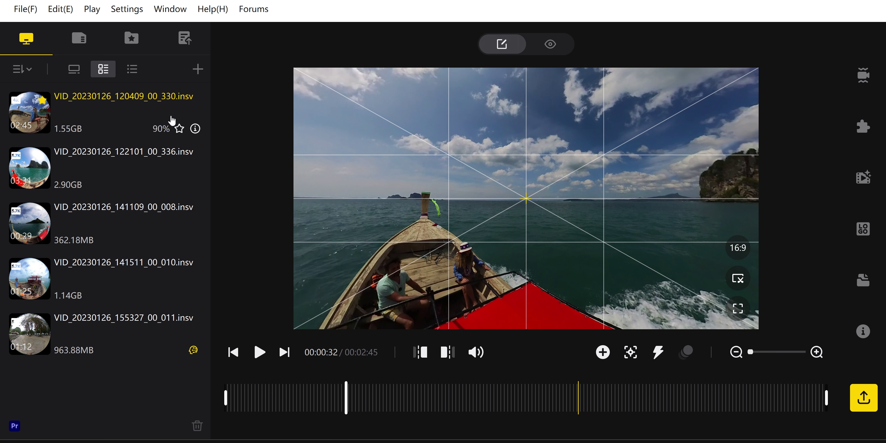
pyautogui.moveTo(186, 177)
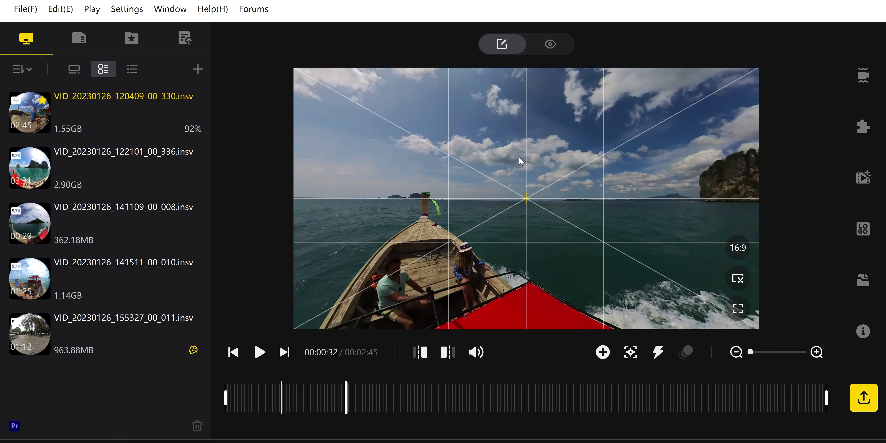
# - Play a short stretch of the clip and pause it
pyautogui.click(259, 352)
pyautogui.click(259, 352)
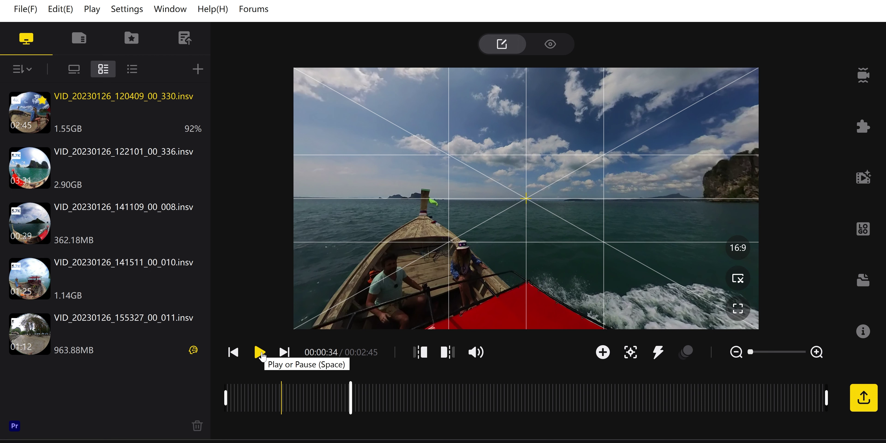
pyautogui.click(259, 352)
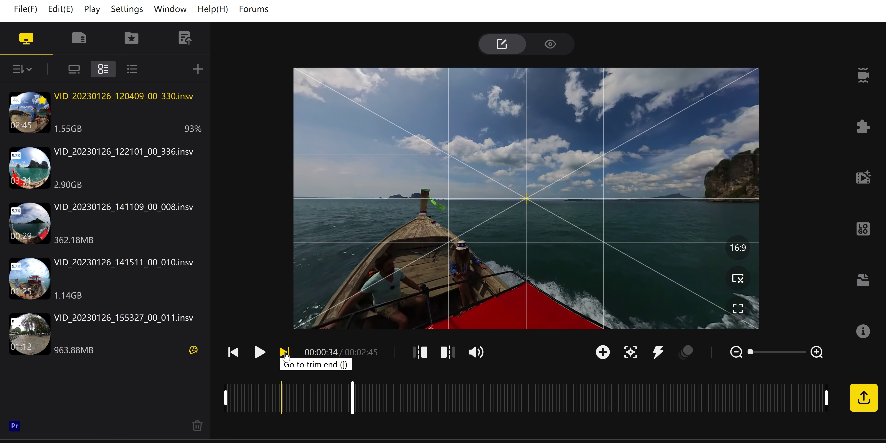
# - Trim the clip's end to about 00:01:29, and jump to the trim end and the trim start
pyautogui.moveTo(825, 398); pyautogui.dragTo(549, 395)
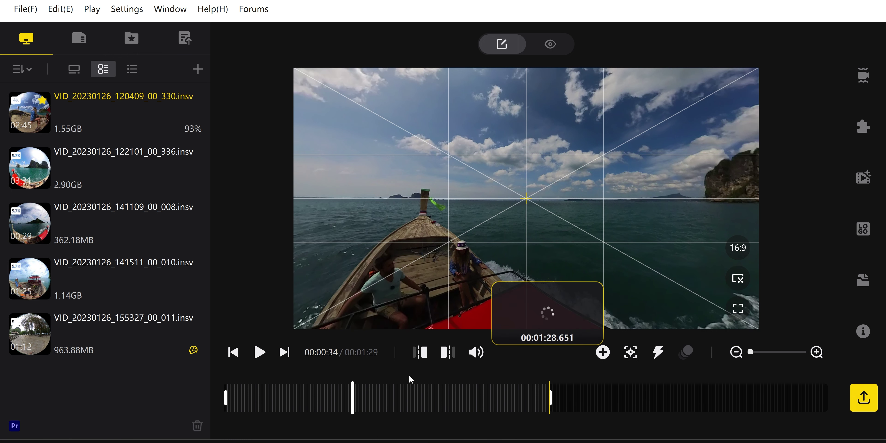
pyautogui.click(284, 352)
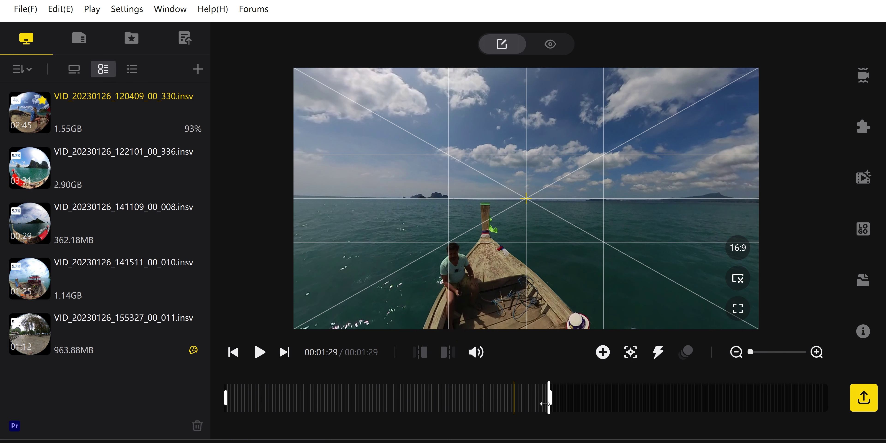
pyautogui.click(234, 352)
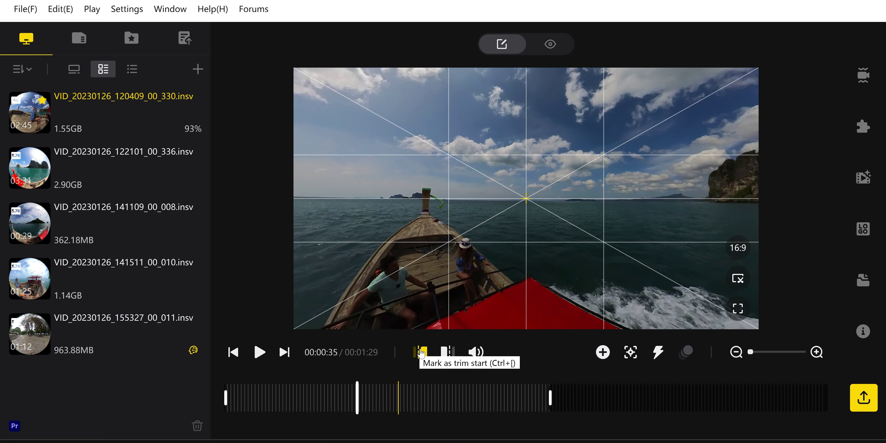
# - Mark the trim start at about 00:00:35 and the trim end about 42 seconds after it
pyautogui.click(422, 353)
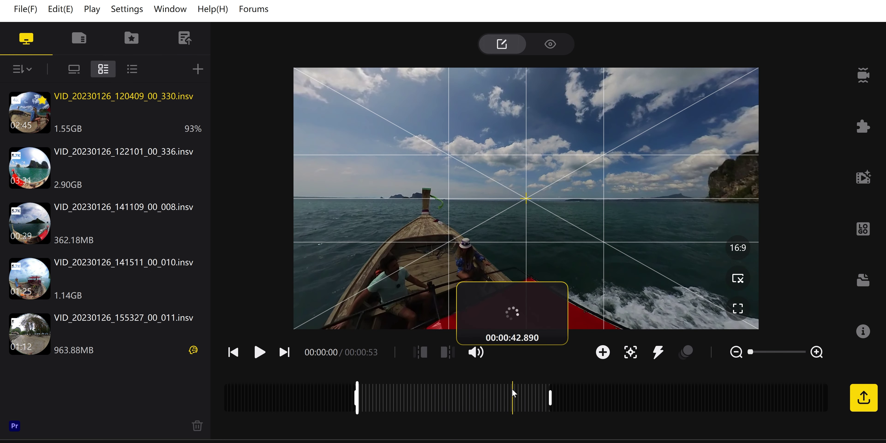
pyautogui.click(512, 388)
pyautogui.click(447, 352)
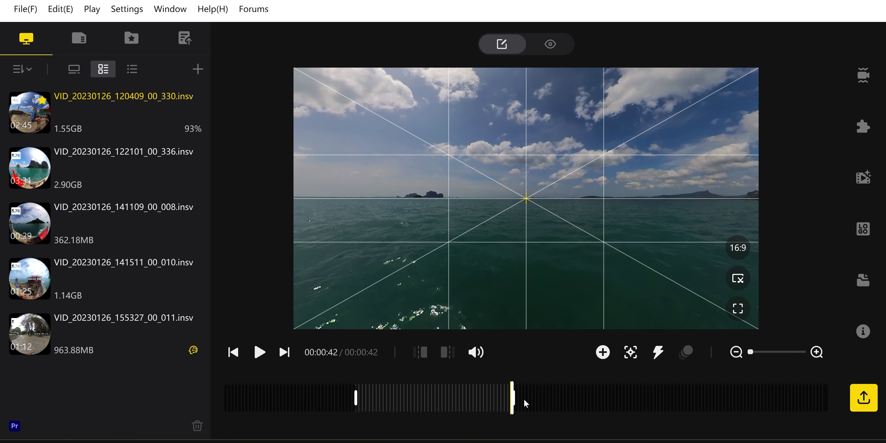
# - Extend the trim end to about 00:02:25 and move the trim start back to the clip's beginning
pyautogui.moveTo(524, 397); pyautogui.dragTo(654, 395)
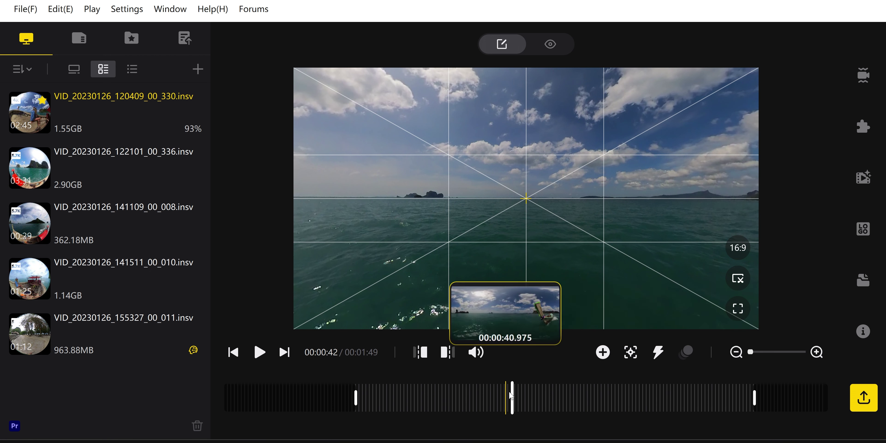
pyautogui.click(339, 394)
pyautogui.moveTo(338, 399); pyautogui.dragTo(754, 392)
pyautogui.moveTo(355, 397); pyautogui.dragTo(225, 397)
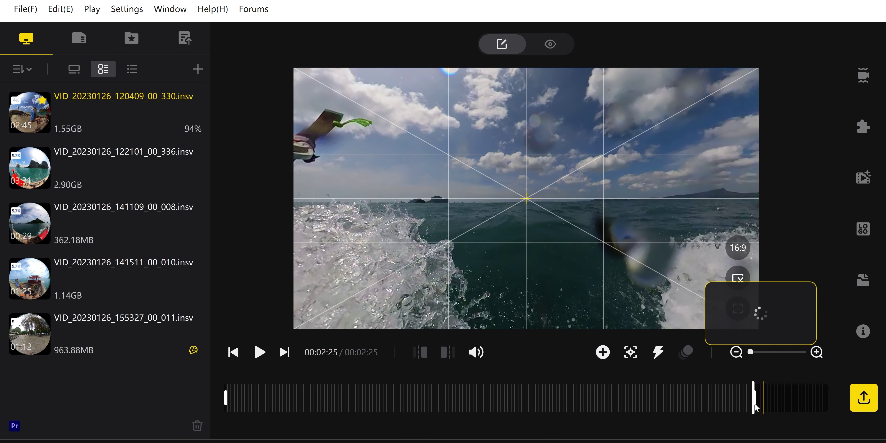
# - Extend the trim end to the clip's full 00:02:45 and mute the clip's audio
pyautogui.moveTo(753, 395); pyautogui.dragTo(826, 397)
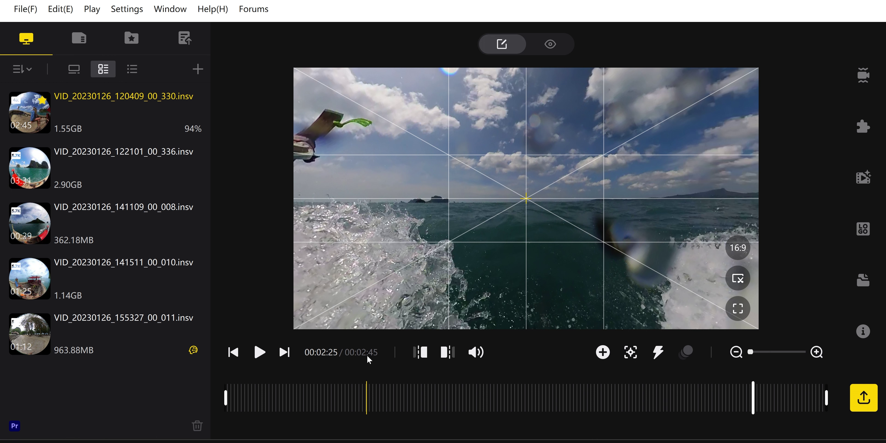
pyautogui.click(480, 354)
pyautogui.click(480, 356)
pyautogui.click(479, 357)
# - Move the playhead to about 00:00:22, and zoom the timeline in and back out
pyautogui.click(309, 397)
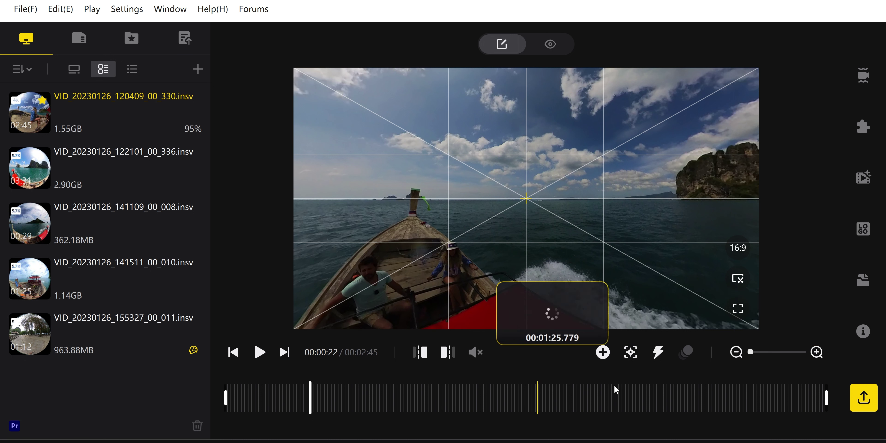
pyautogui.click(816, 352)
pyautogui.click(736, 354)
# - Try the 1:1, 9:16 and 2.35:1 aspect ratios on the clip and set it back to 16:9
pyautogui.click(737, 248)
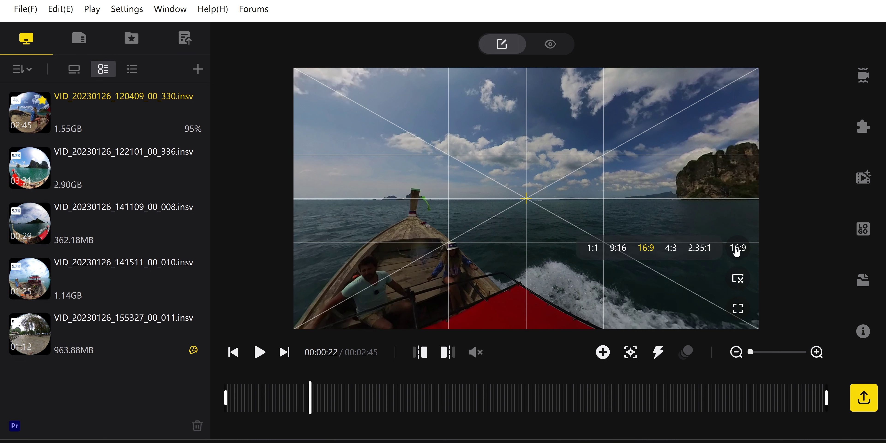
pyautogui.click(592, 247)
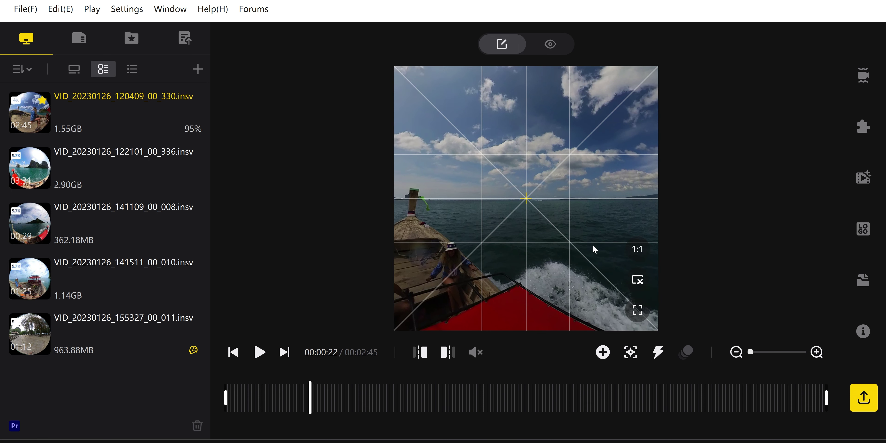
pyautogui.click(635, 255)
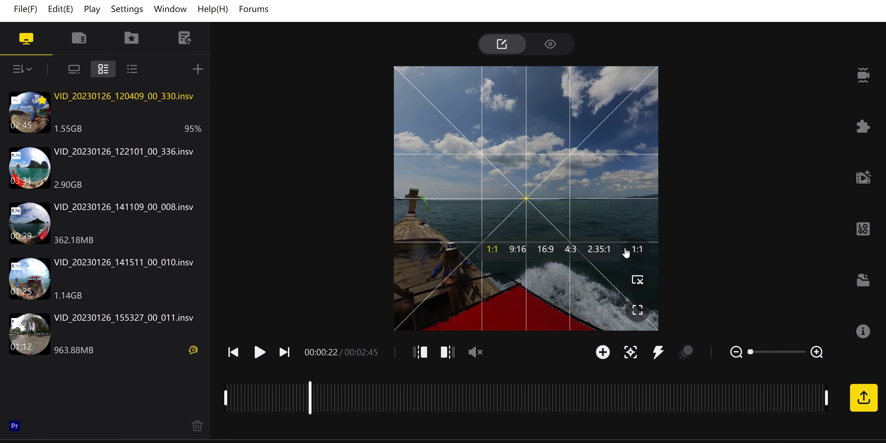
pyautogui.click(518, 250)
pyautogui.click(579, 250)
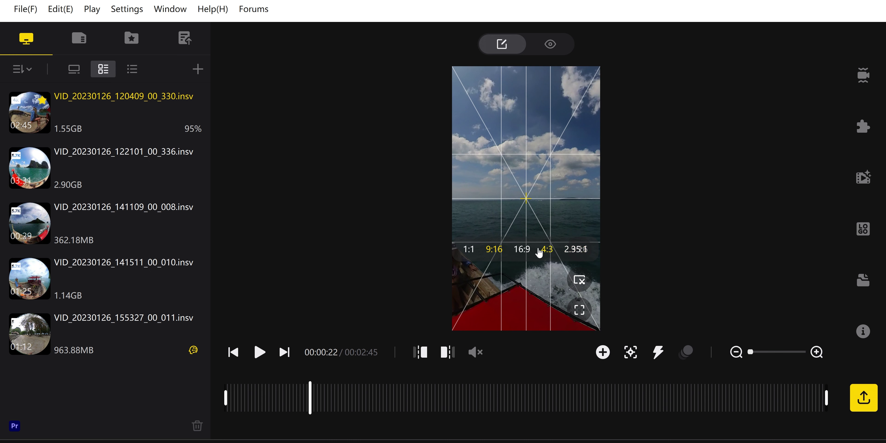
pyautogui.click(524, 250)
pyautogui.click(735, 250)
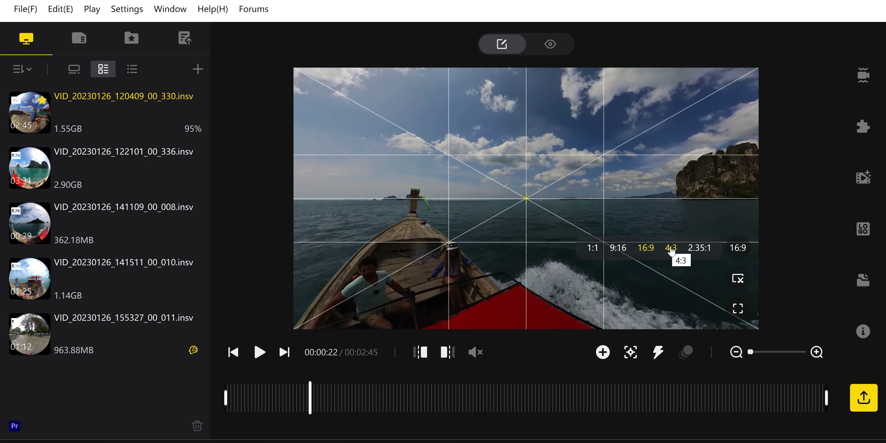
pyautogui.click(699, 248)
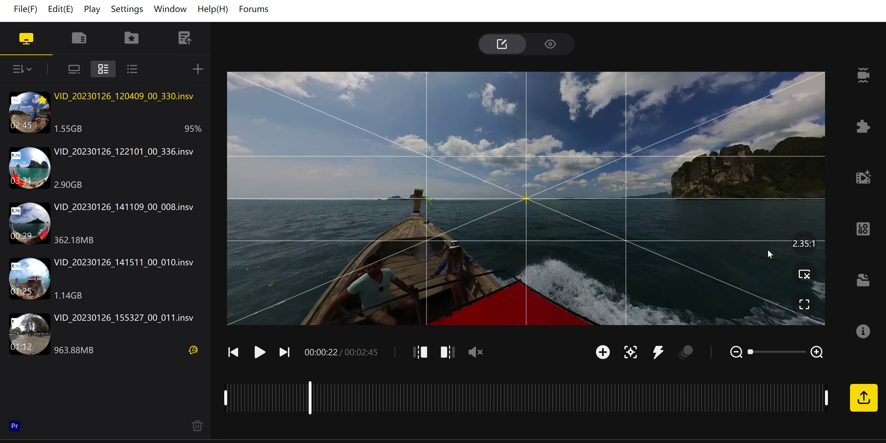
pyautogui.click(802, 245)
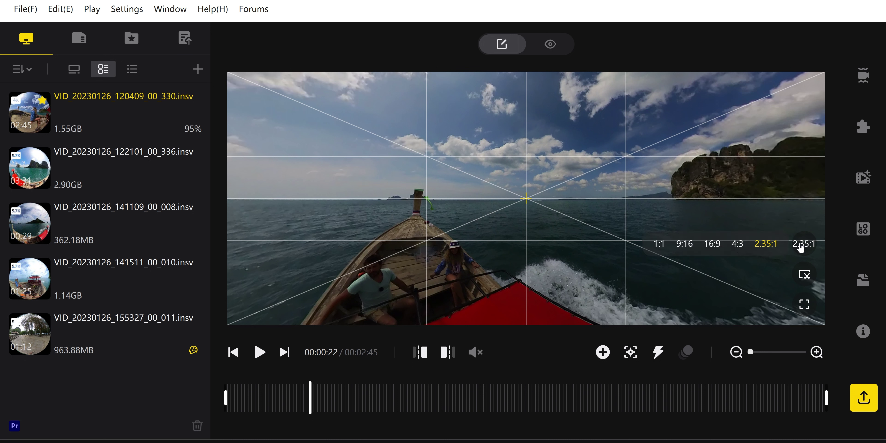
pyautogui.click(716, 248)
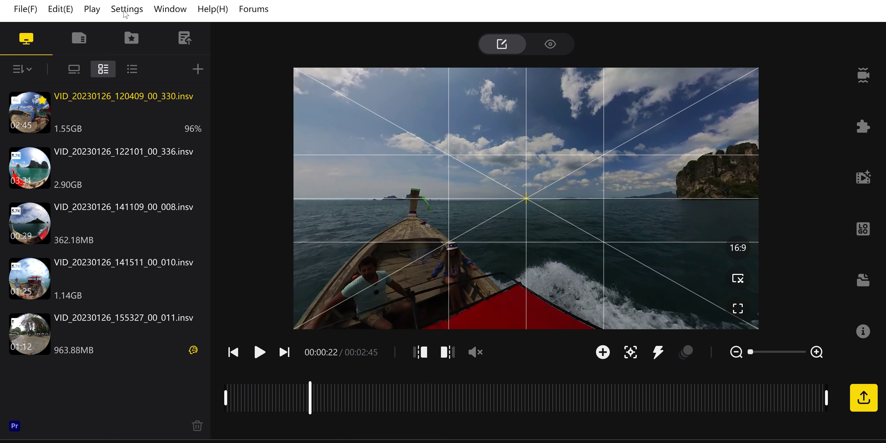
# - Turn off the Diagonal and Crosshair guides, keeping the gridlines and center point on
pyautogui.click(163, 14)
pyautogui.moveTo(191, 97)
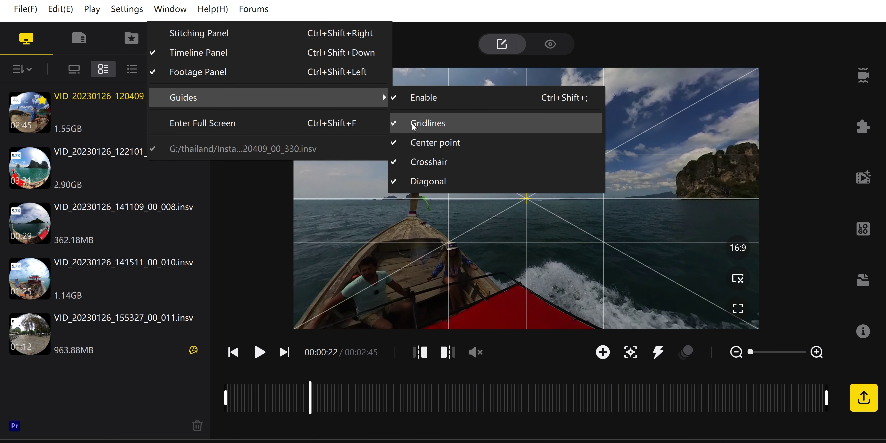
pyautogui.click(410, 182)
pyautogui.click(169, 9)
pyautogui.moveTo(192, 95)
pyautogui.click(417, 164)
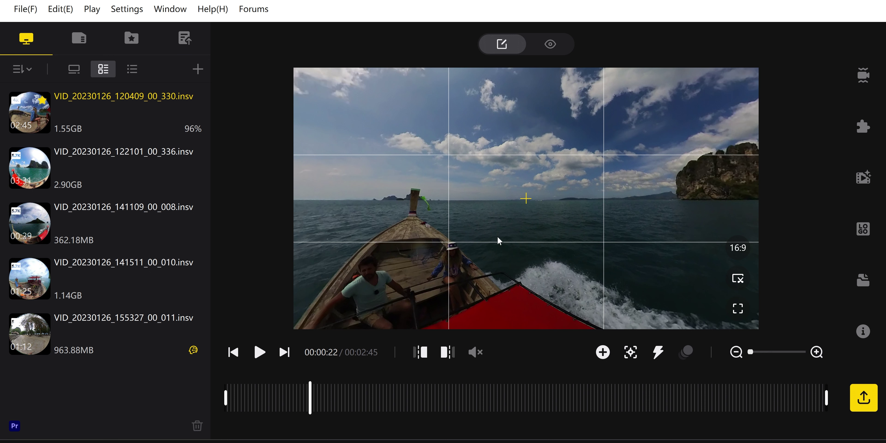
# - Reframe the view to bring the boat nearer the frame's center and save a JPG screenshot to the Desktop
pyautogui.moveTo(492, 229); pyautogui.dragTo(615, 247)
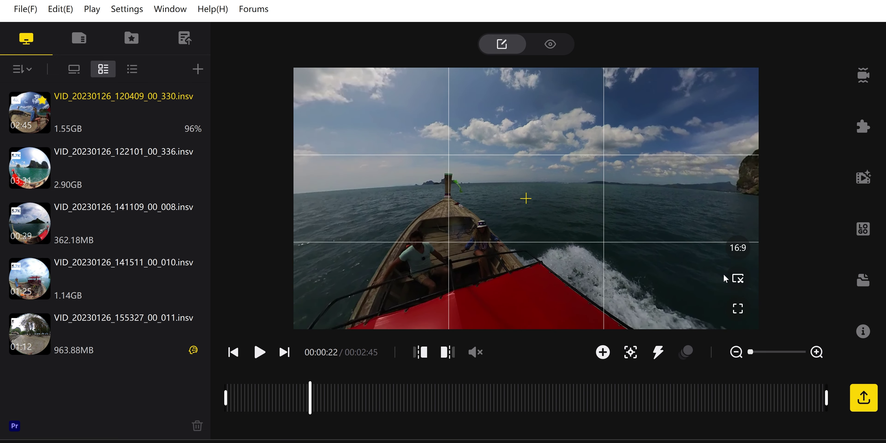
pyautogui.click(737, 277)
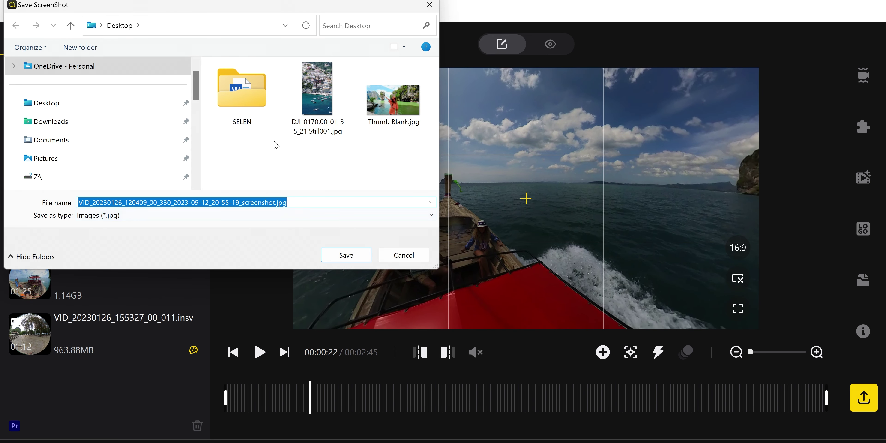
pyautogui.click(346, 255)
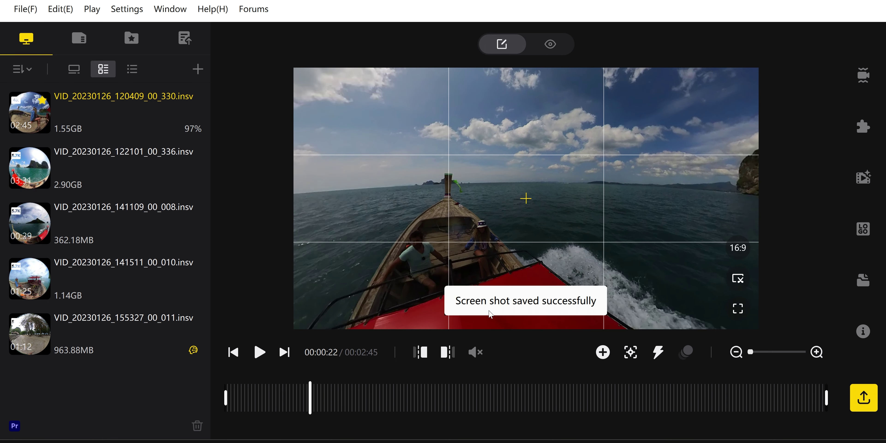
# - View the frame in full screen, exit, and switch the preview to 360 View
pyautogui.click(738, 309)
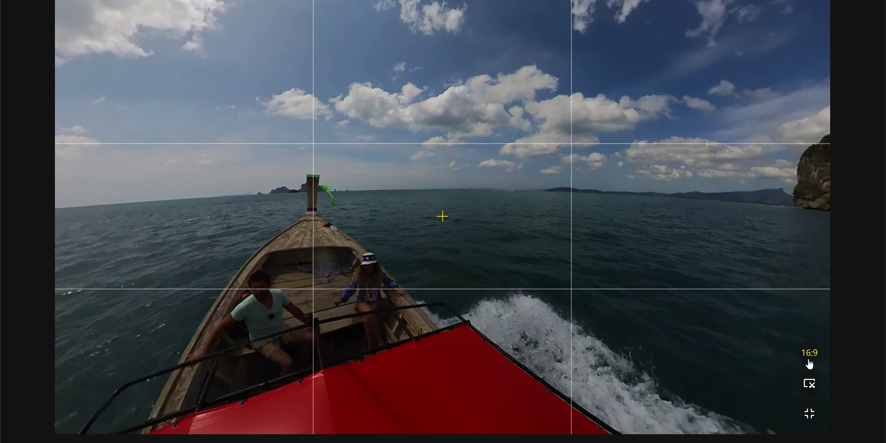
pyautogui.press('Escape')
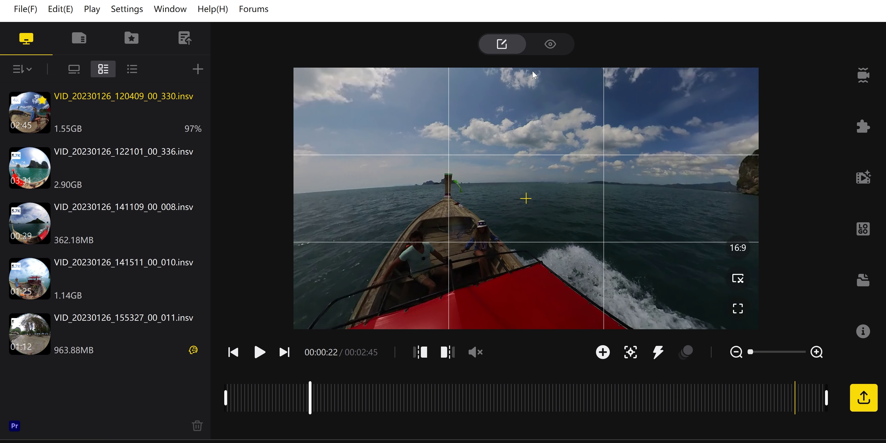
pyautogui.click(549, 45)
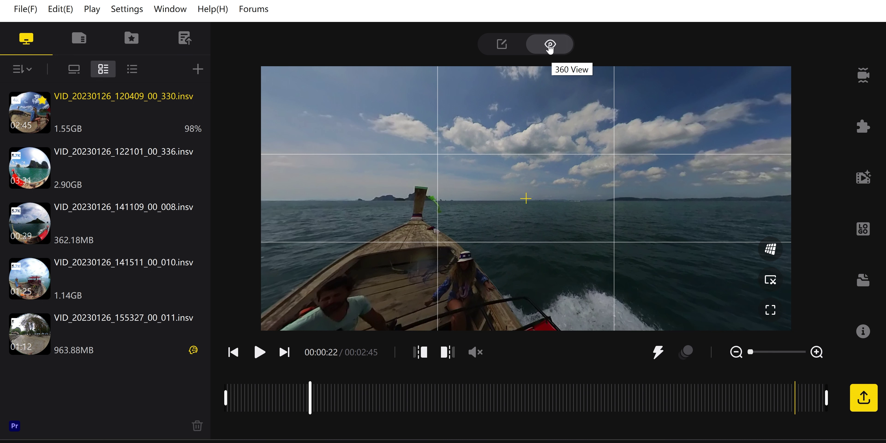
# - Preview the clip as a tiny planet, a crystal ball and a normal perspective, and finish on the flat panoramic projection
pyautogui.click(772, 250)
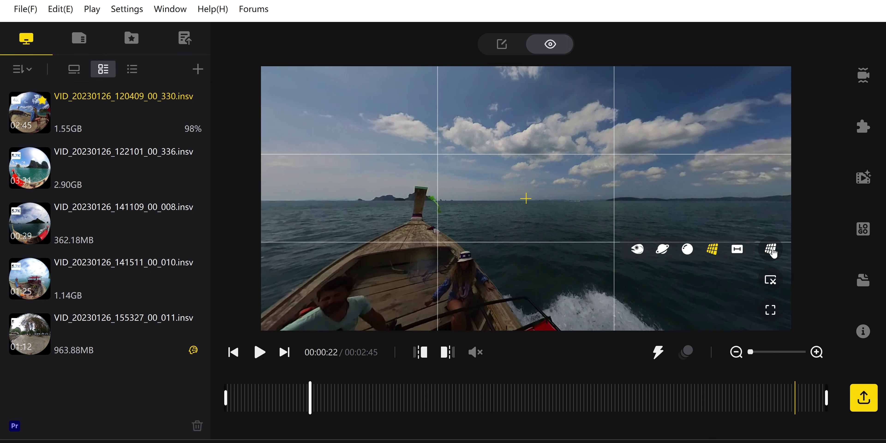
pyautogui.click(639, 249)
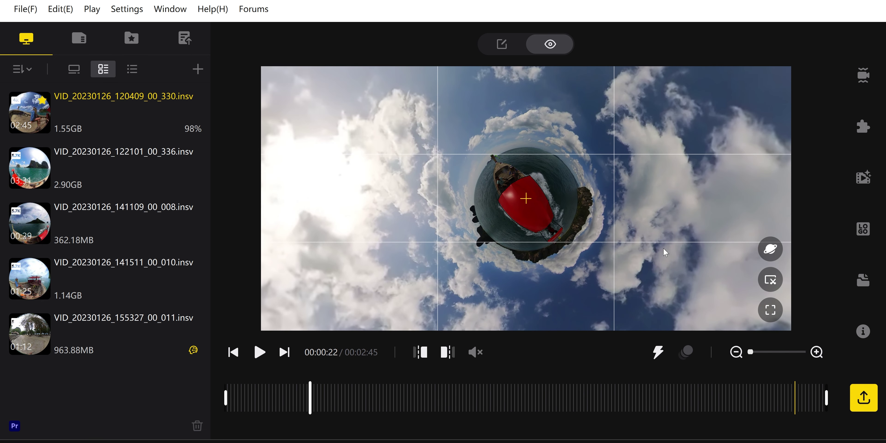
pyautogui.moveTo(770, 249)
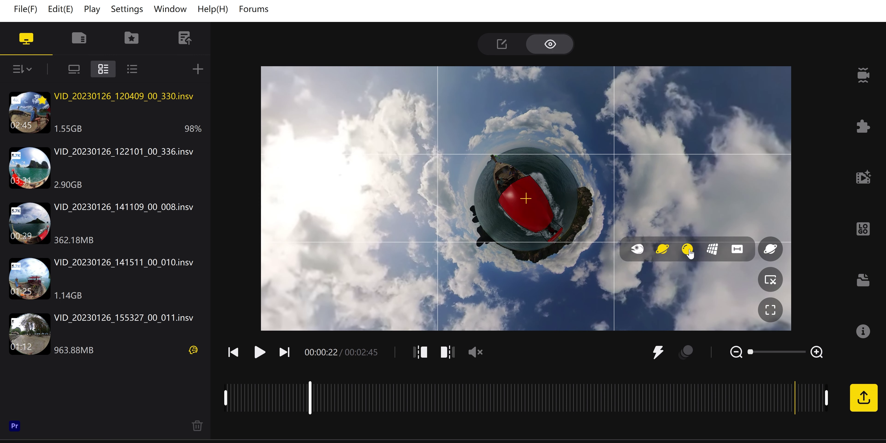
pyautogui.click(689, 248)
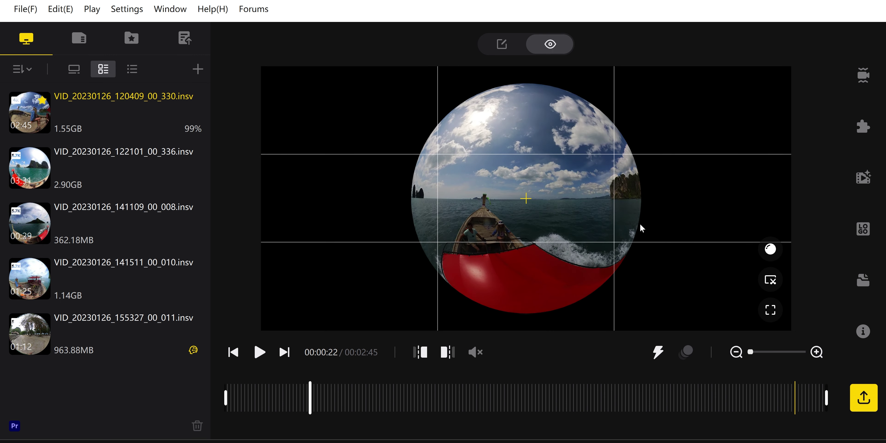
pyautogui.click(769, 250)
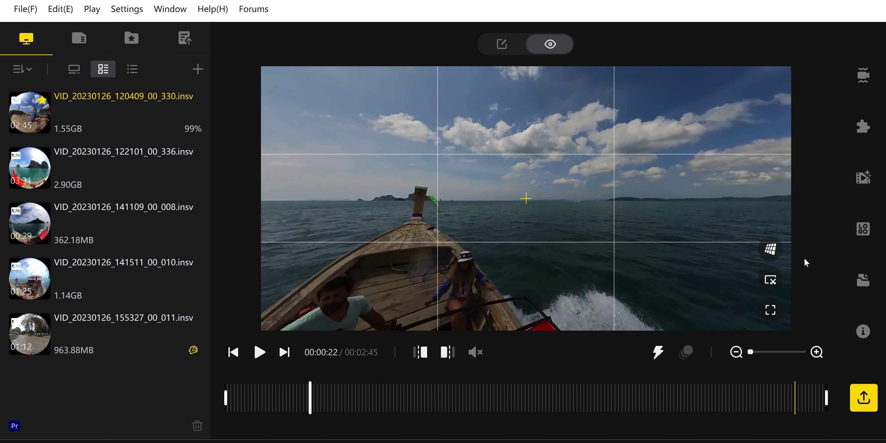
pyautogui.moveTo(776, 253)
pyautogui.click(742, 250)
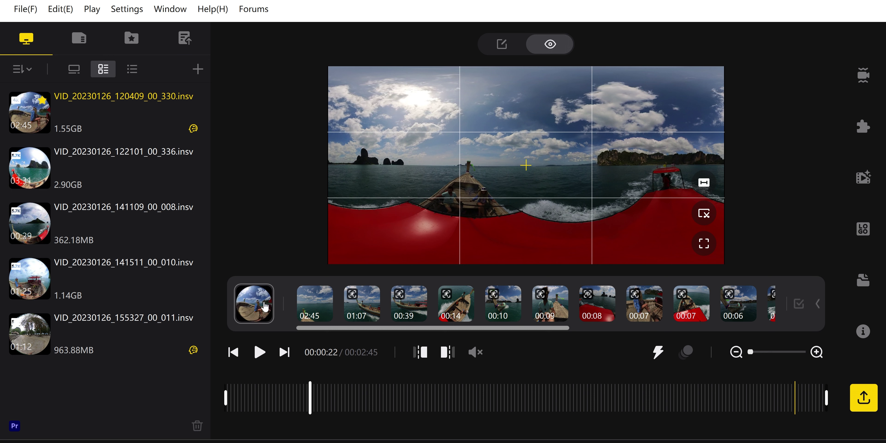
# - Open the 01:07 Auto Frame clip, play its first seconds and pause it
pyautogui.click(354, 302)
pyautogui.click(258, 352)
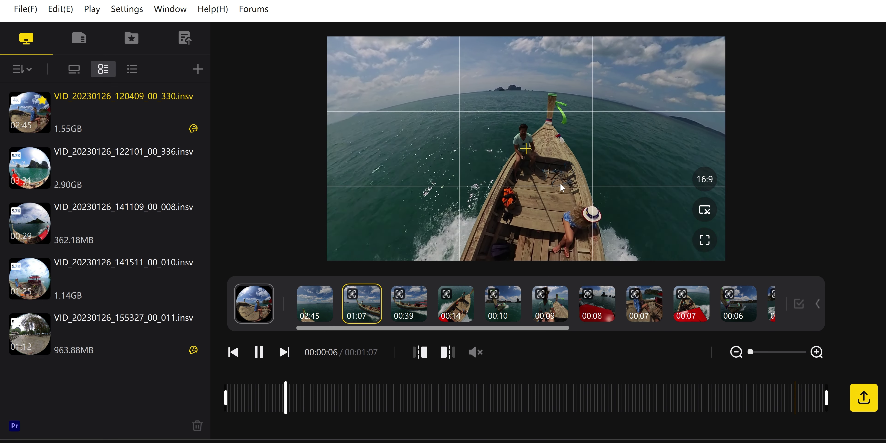
pyautogui.press('space')
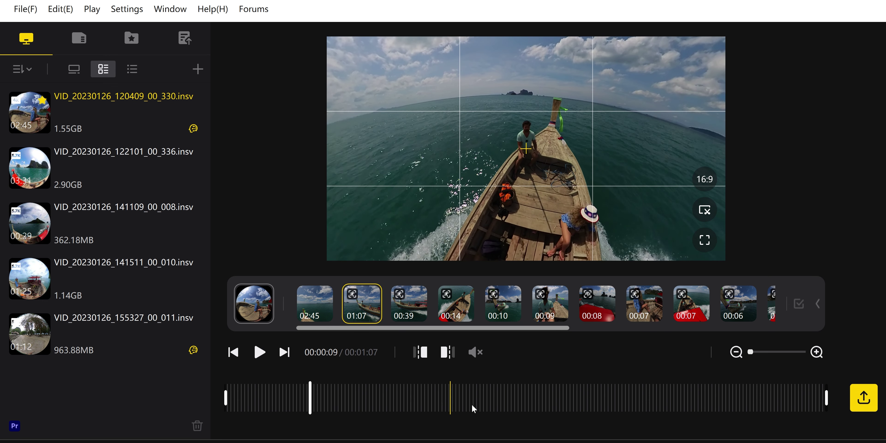
# - Open the 00:39 Auto Frame clip, play it for about 8 seconds and pause it
pyautogui.click(408, 304)
pyautogui.click(259, 352)
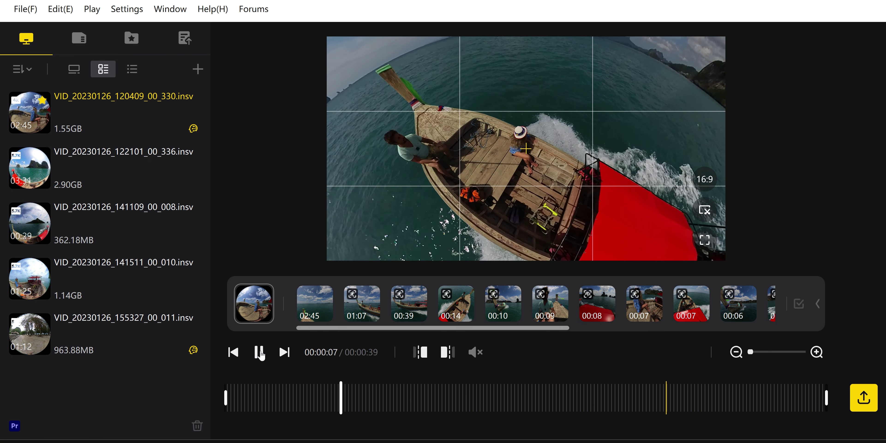
pyautogui.click(259, 353)
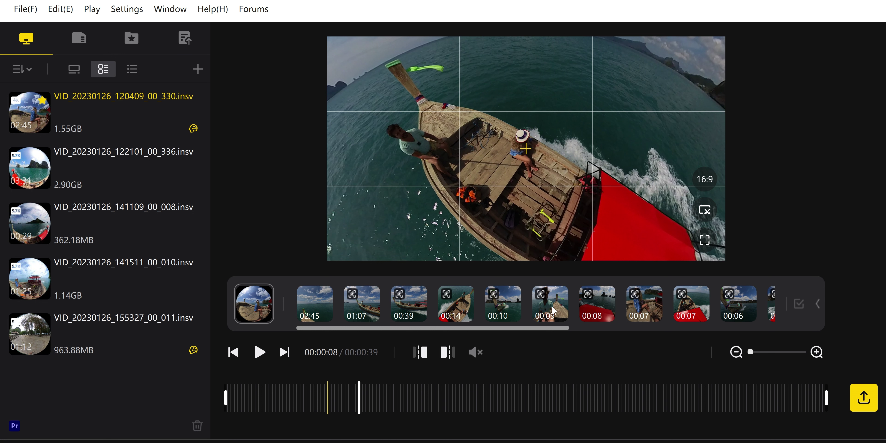
# - Open the 00:06 Auto Frame clip, try the 9:16 ratio on it and return it to 16:9
pyautogui.moveTo(516, 327); pyautogui.dragTo(569, 324)
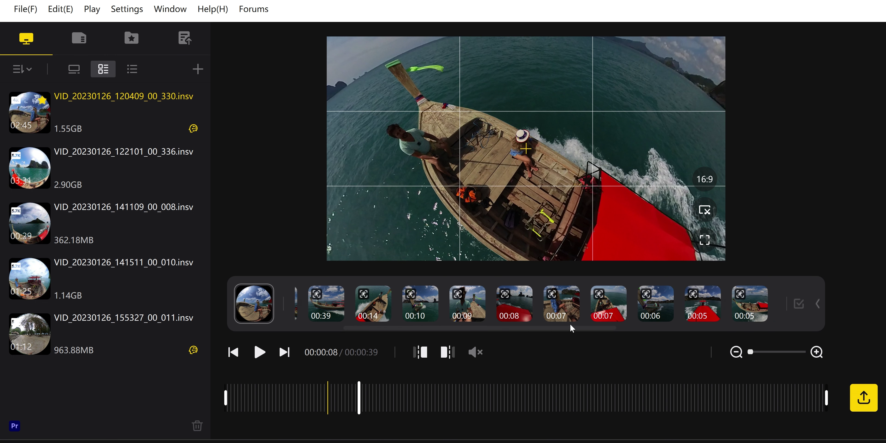
pyautogui.click(642, 306)
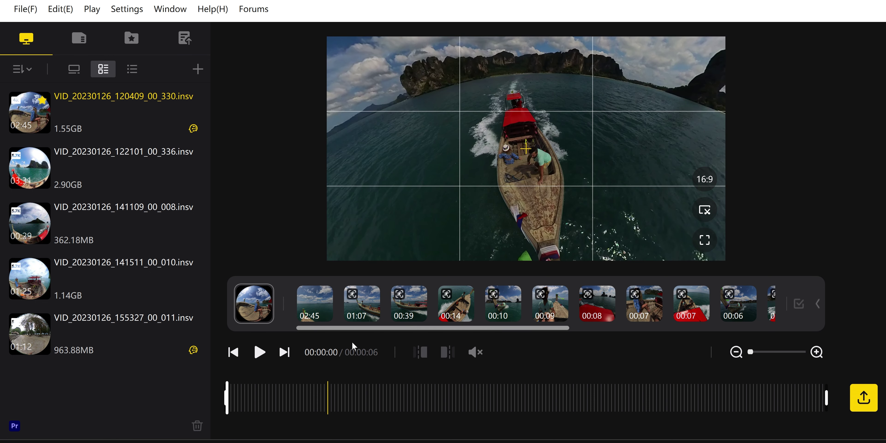
pyautogui.moveTo(703, 182)
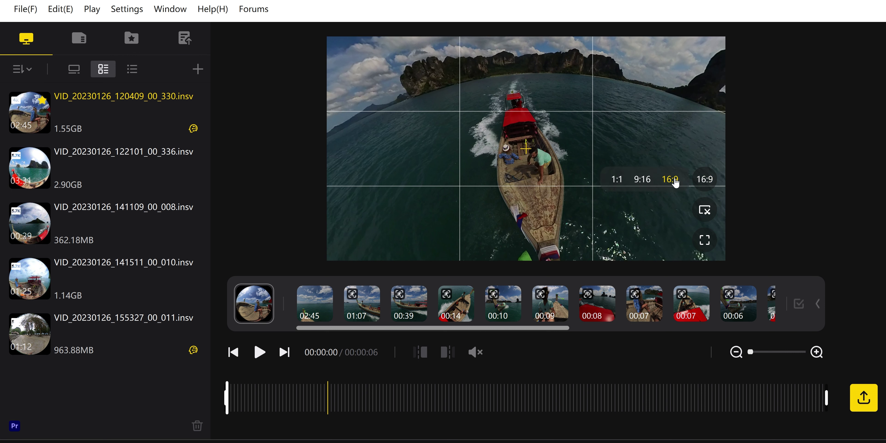
pyautogui.click(641, 180)
pyautogui.moveTo(572, 184)
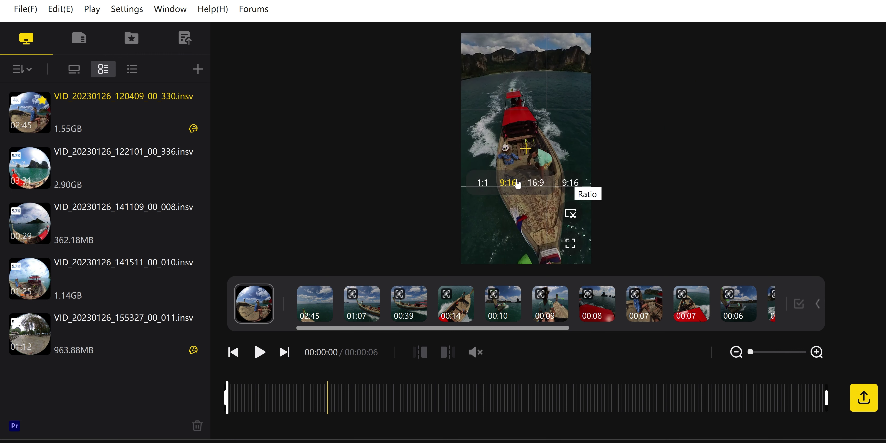
pyautogui.click(537, 185)
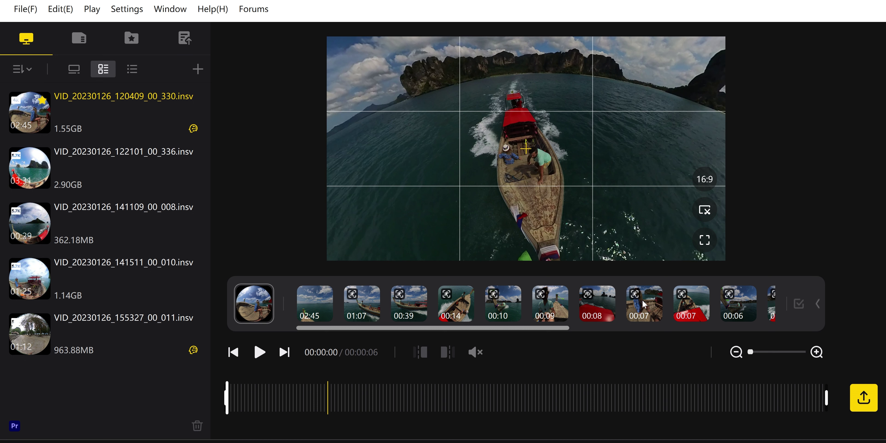
# - Browse the remaining Auto Frame clips and jump to about 00:00:02 in the open clip
pyautogui.moveTo(507, 330); pyautogui.dragTo(759, 311)
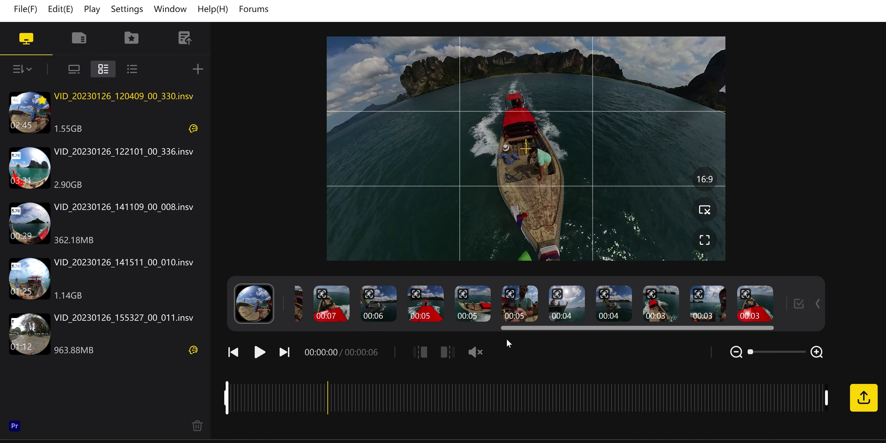
pyautogui.click(410, 394)
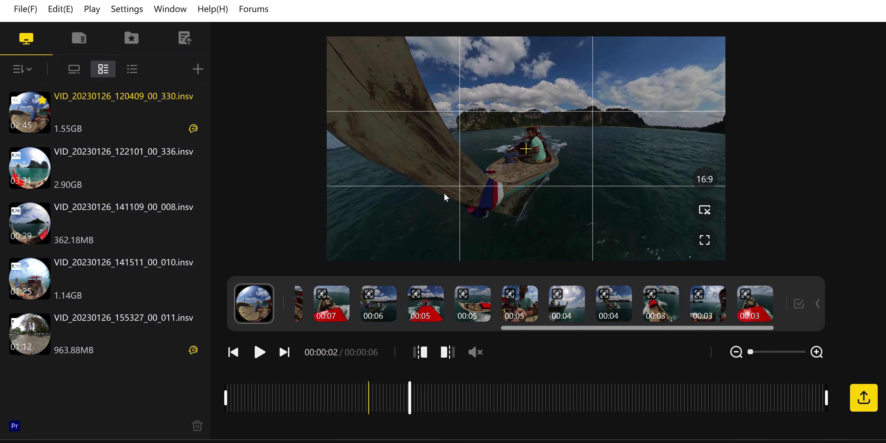
# - Play the open Auto Frame clip and pause it at about 00:00:03
pyautogui.click(260, 352)
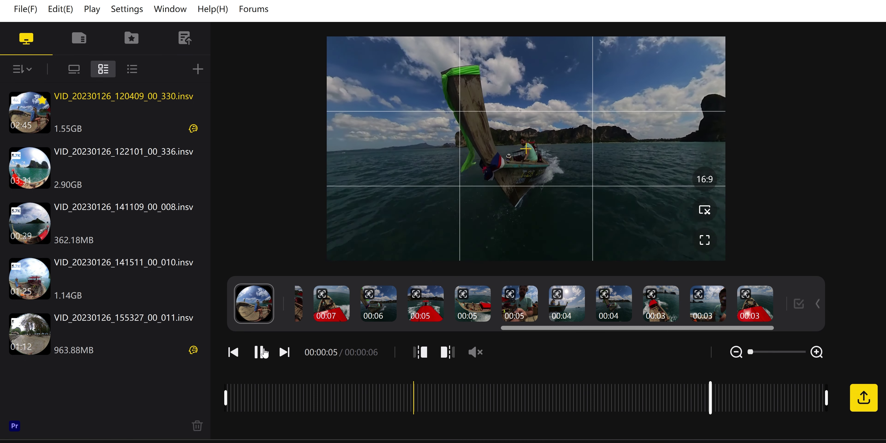
pyautogui.click(260, 352)
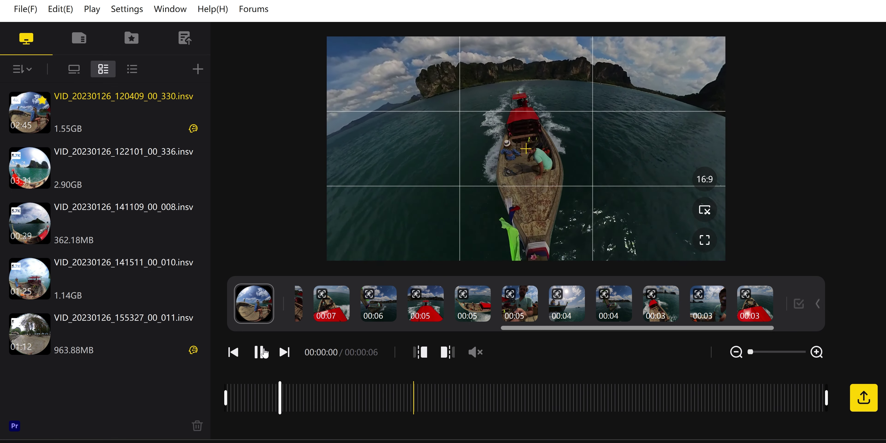
pyautogui.click(262, 353)
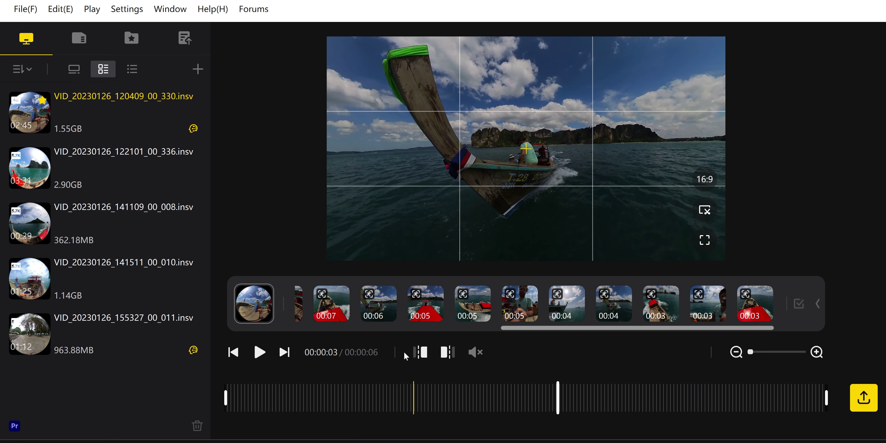
# - Trim the start of the open Auto Frame clip, scrub to near its end, and restore the trimmed portion
pyautogui.moveTo(558, 392); pyautogui.dragTo(485, 375)
pyautogui.click(420, 351)
pyautogui.moveTo(477, 395); pyautogui.dragTo(820, 375)
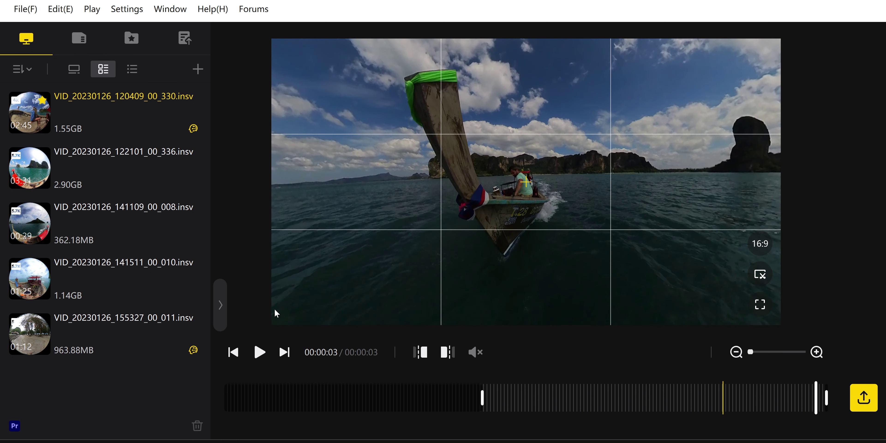
pyautogui.moveTo(472, 400); pyautogui.dragTo(92, 391)
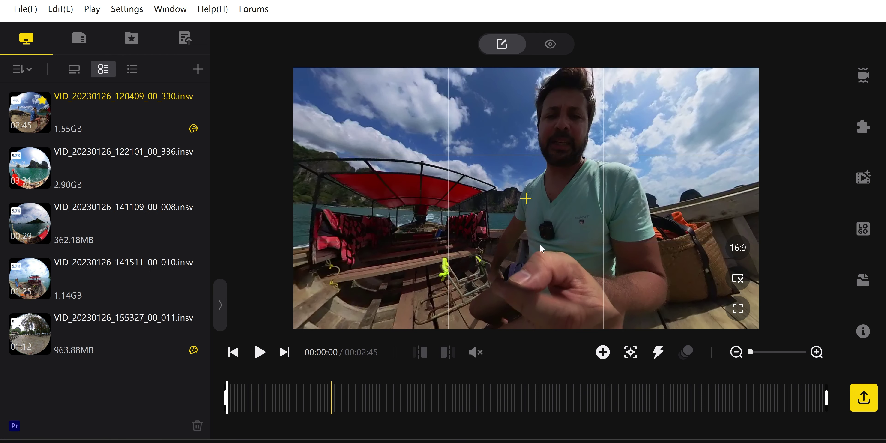
# - Trim the start of the full 02:45 clip at 00:00:10 and turn the view towards the boat's bow
pyautogui.moveTo(540, 244); pyautogui.dragTo(476, 253)
pyautogui.click(227, 389)
pyautogui.moveTo(227, 385); pyautogui.dragTo(267, 381)
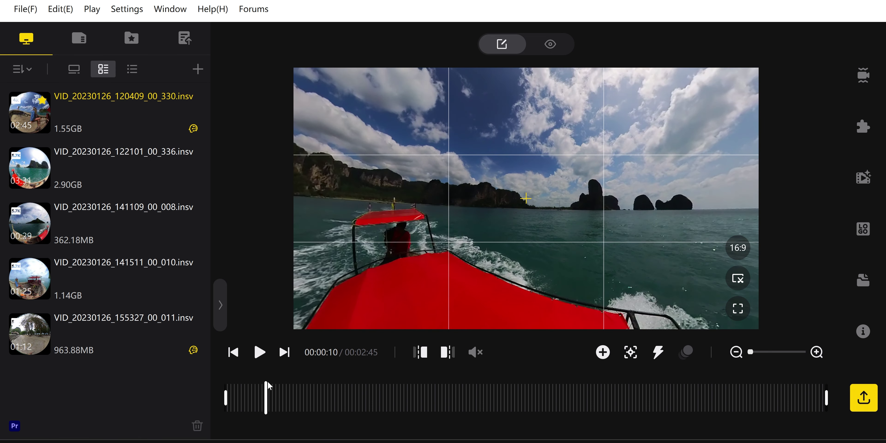
pyautogui.click(420, 352)
pyautogui.moveTo(382, 149); pyautogui.dragTo(597, 178)
# - Play the clip to about 00:00:03, trim its start there and centre the view on the bow and horizon
pyautogui.click(259, 351)
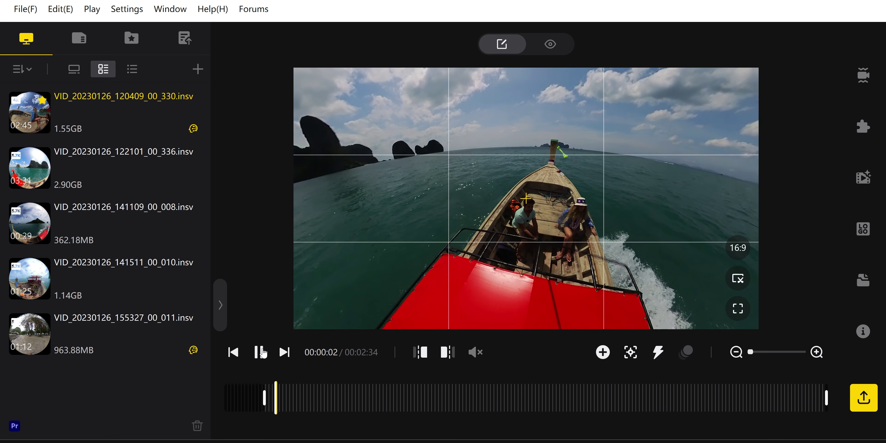
pyautogui.click(259, 351)
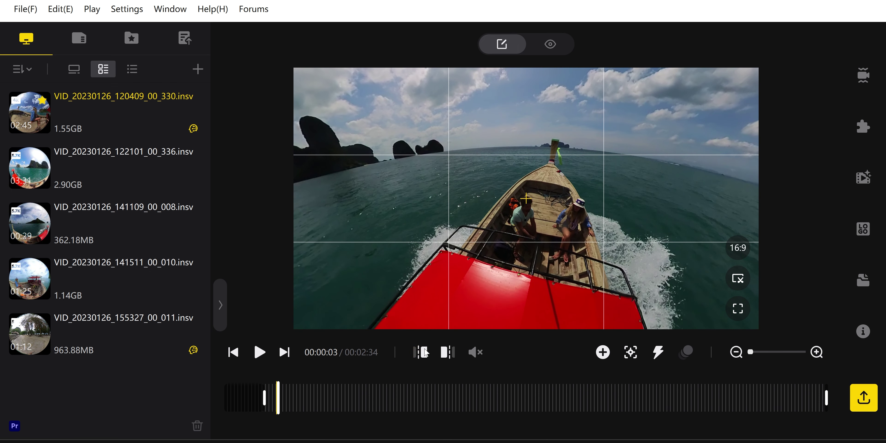
pyautogui.click(421, 352)
pyautogui.moveTo(473, 235); pyautogui.dragTo(450, 286)
pyautogui.moveTo(447, 351); pyautogui.dragTo(398, 225)
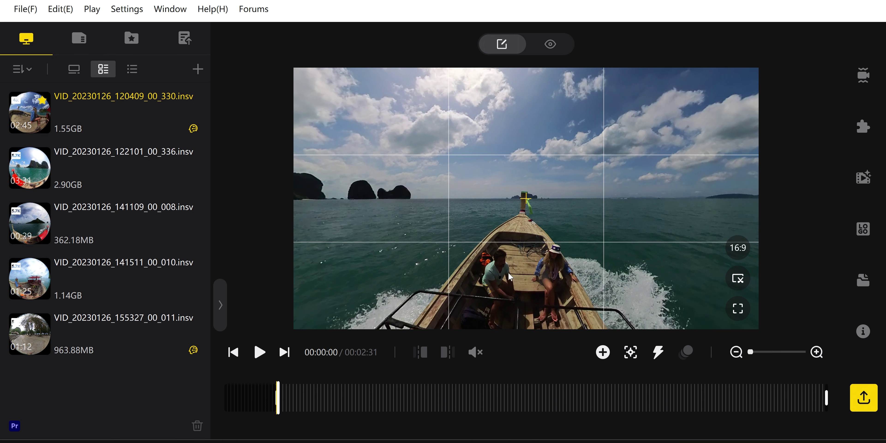
# - Add a keyframe at the trimmed start and try the Crystal Ball, tiny planet and Natural View projections on it
pyautogui.click(603, 351)
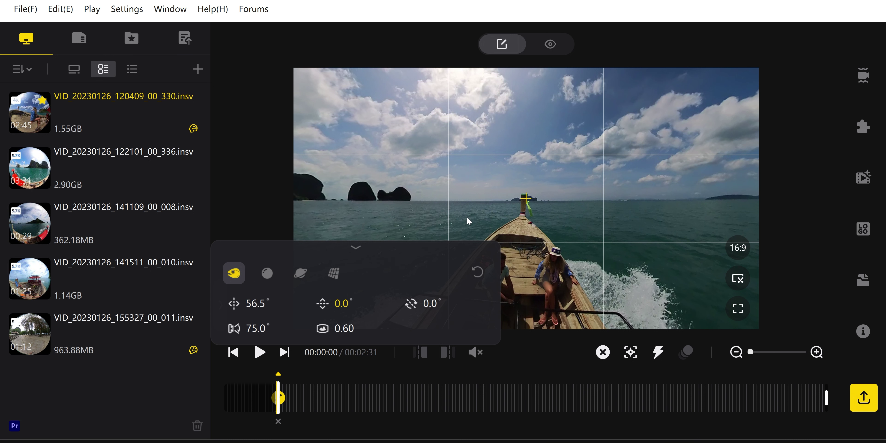
pyautogui.click(267, 275)
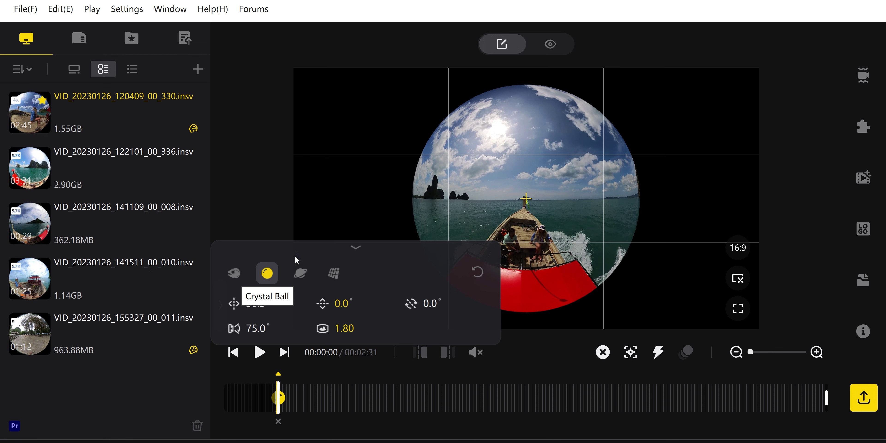
pyautogui.click(300, 272)
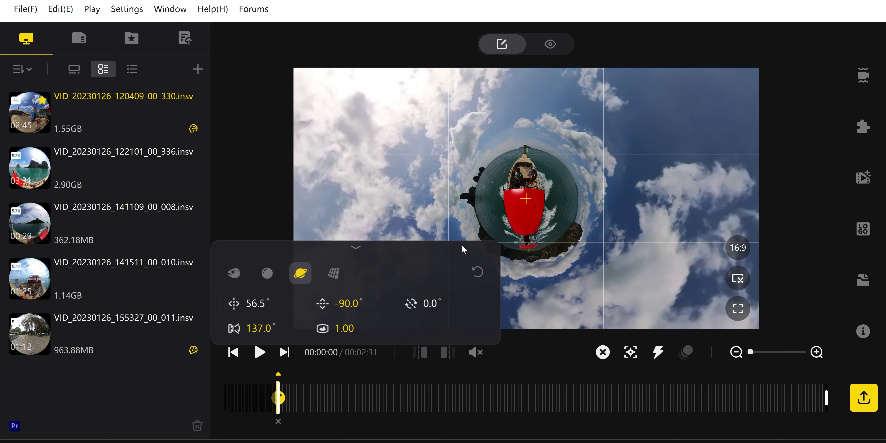
pyautogui.click(333, 273)
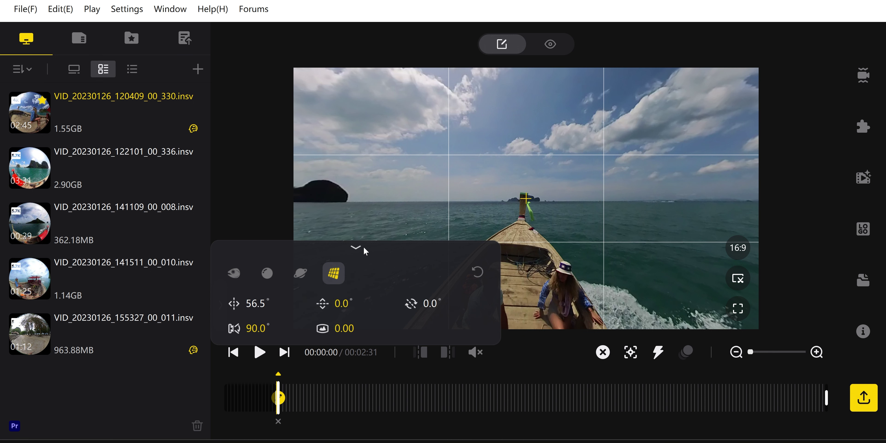
# - Try a pan of 57.9°, a tilt of -11.4° and a roll of -47.0° on the keyframe, and reset its view
pyautogui.moveTo(254, 303)
pyautogui.mouseDown()
pyautogui.moveTo(282, 303)
pyautogui.moveTo(224, 303)
pyautogui.moveTo(244, 303)
pyautogui.mouseUp()
pyautogui.moveTo(505, 254)
pyautogui.mouseDown()
pyautogui.moveTo(529, 242)
pyautogui.moveTo(520, 235)
pyautogui.moveTo(507, 244)
pyautogui.mouseUp()
pyautogui.moveTo(344, 303)
pyautogui.mouseDown()
pyautogui.moveTo(385, 298)
pyautogui.moveTo(339, 300)
pyautogui.mouseUp()
pyautogui.moveTo(556, 262); pyautogui.dragTo(591, 222)
pyautogui.moveTo(435, 303); pyautogui.dragTo(399, 305)
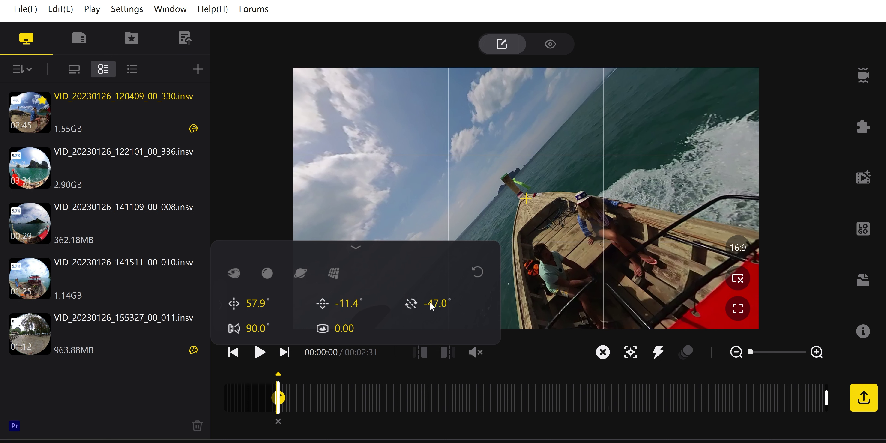
pyautogui.press('BackSpace')
pyautogui.press('BackSpace')
pyautogui.press('BackSpace')
pyautogui.press('BackSpace')
pyautogui.press('BackSpace')
pyautogui.click(474, 275)
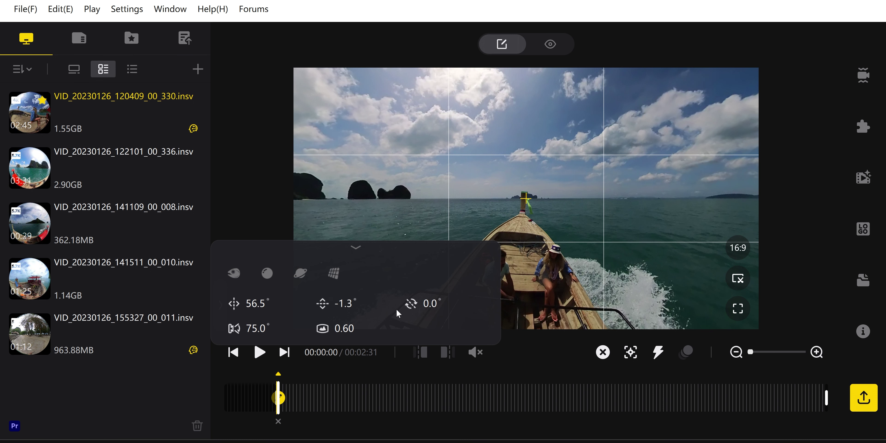
# - Apply Natural View to the first keyframe and widen its field of view to 122.7°
pyautogui.click(333, 274)
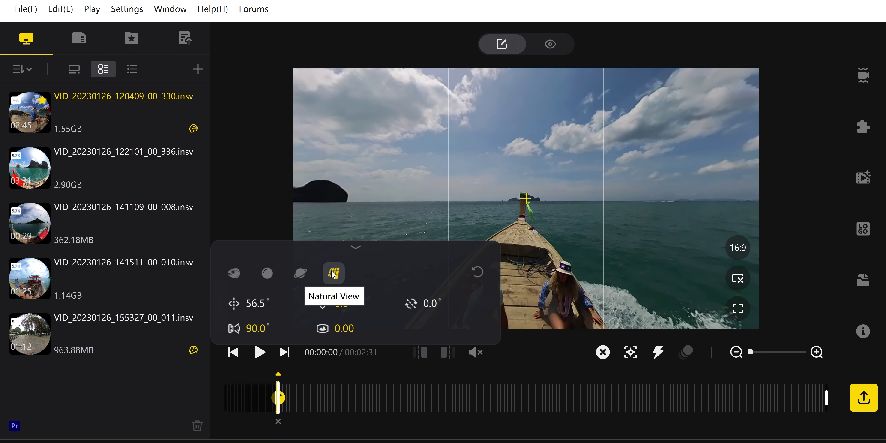
pyautogui.moveTo(255, 329); pyautogui.dragTo(481, 326)
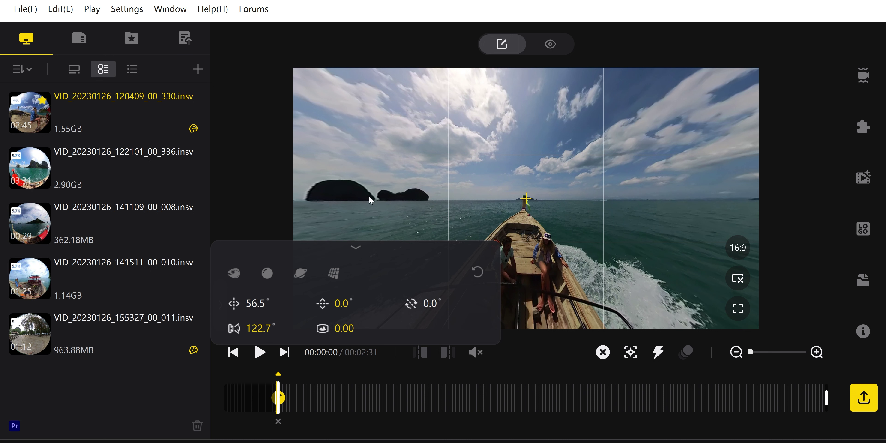
pyautogui.click(358, 247)
pyautogui.click(281, 399)
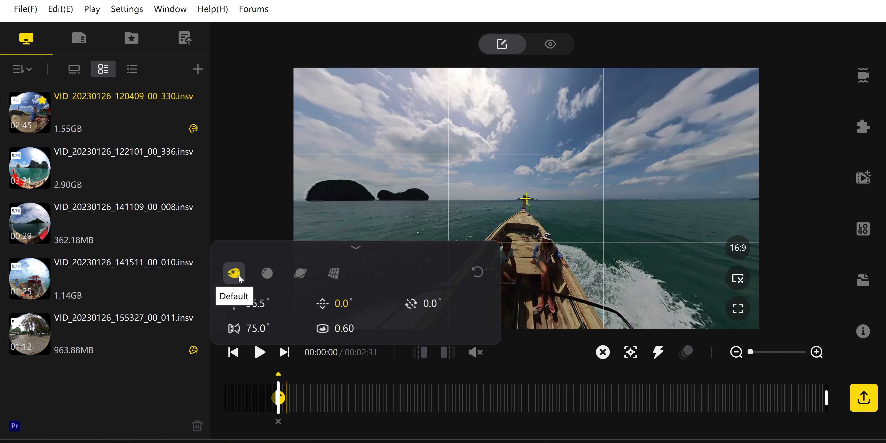
# - Return the first keyframe to the Default projection, set Distortion Control to 0.00, tilt the view down onto the boat and widen it
pyautogui.moveTo(554, 267); pyautogui.dragTo(558, 178)
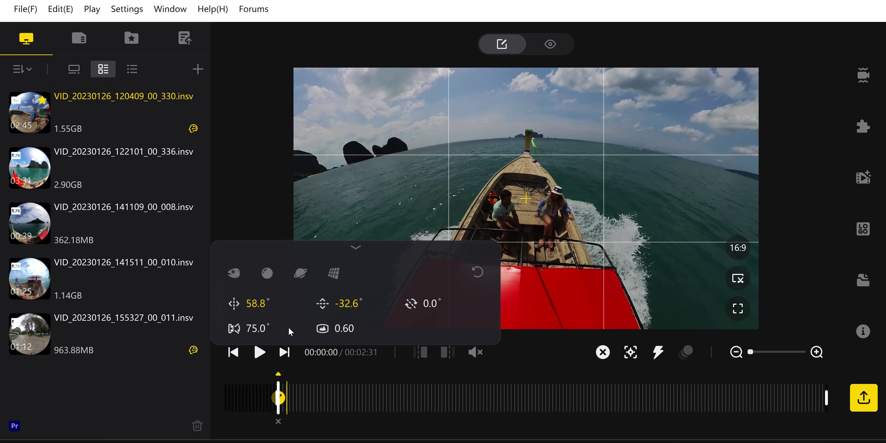
pyautogui.moveTo(349, 331); pyautogui.dragTo(304, 344)
pyautogui.moveTo(536, 253); pyautogui.dragTo(537, 296)
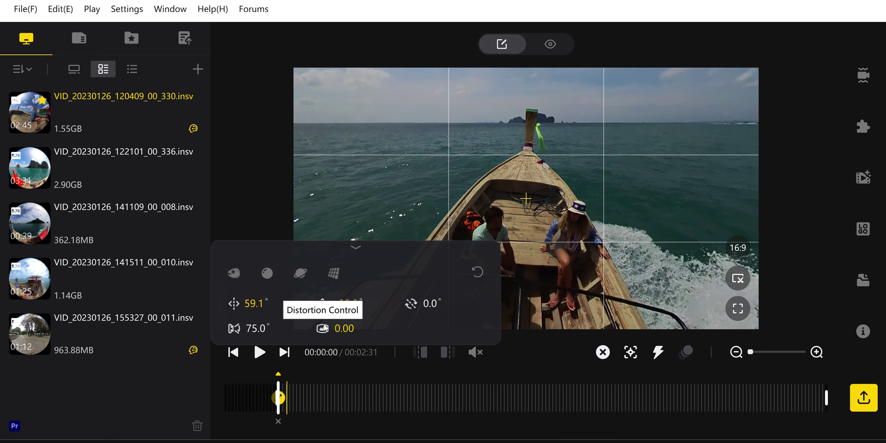
pyautogui.click(357, 247)
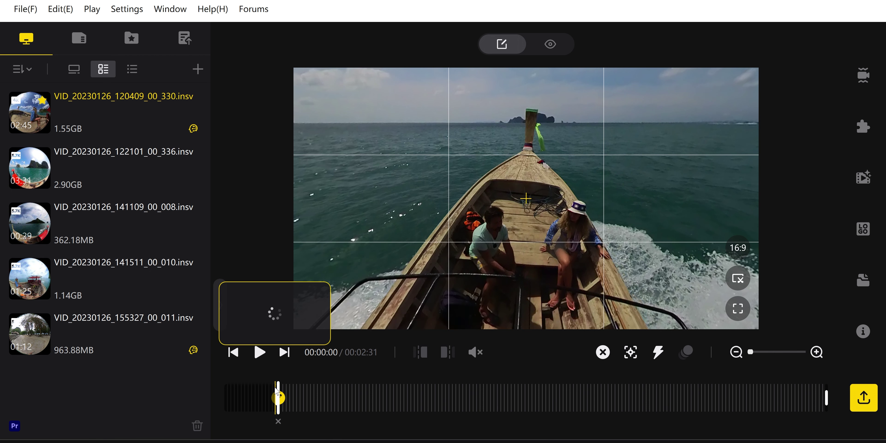
pyautogui.click(279, 393)
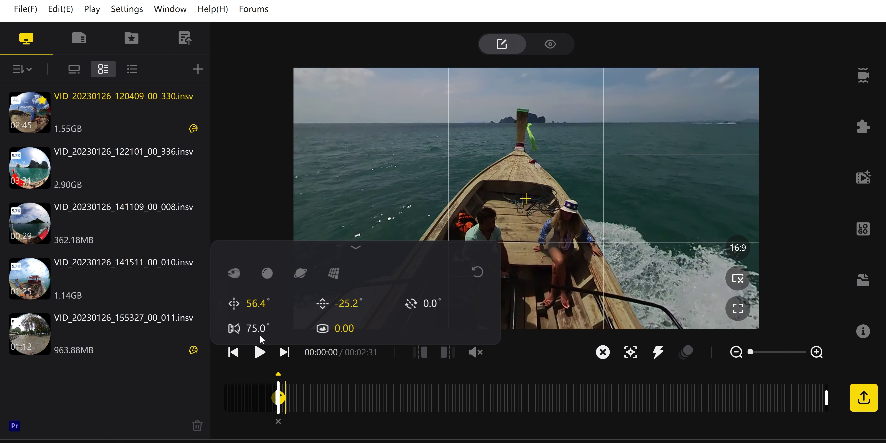
pyautogui.click(278, 388)
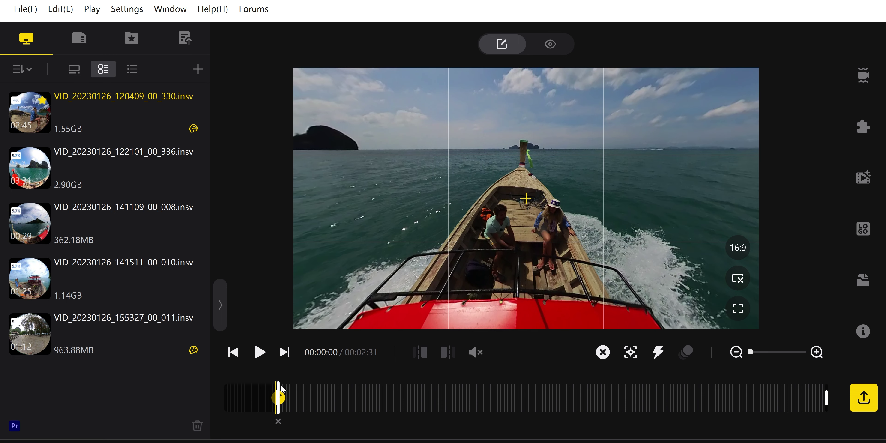
# - Scrub through the clip to 00:00:23 and add a second keyframe there
pyautogui.click(309, 389)
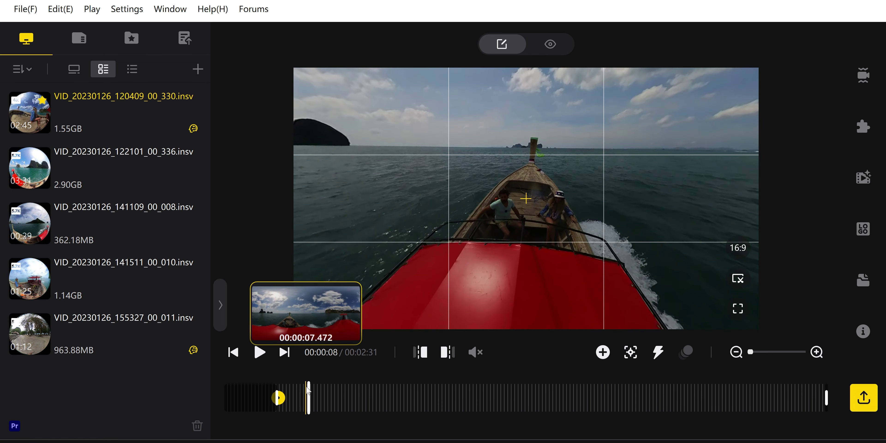
pyautogui.moveTo(329, 388); pyautogui.dragTo(563, 392)
pyautogui.moveTo(497, 397); pyautogui.dragTo(362, 392)
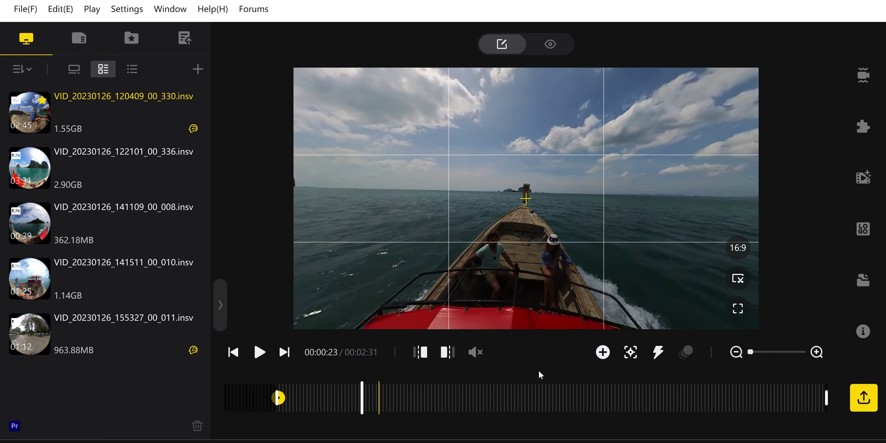
# - Move to 00:00:36, turn the view around towards the cliffs and add a third keyframe
pyautogui.moveTo(382, 389); pyautogui.dragTo(409, 387)
pyautogui.moveTo(524, 275); pyautogui.dragTo(1, 284)
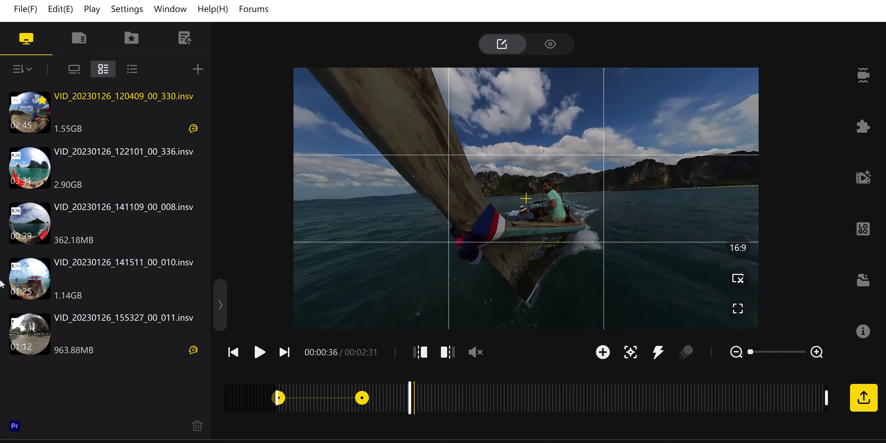
pyautogui.click(604, 354)
# - Play the transition between the second and third keyframes and pause it
pyautogui.moveTo(408, 385); pyautogui.dragTo(364, 387)
pyautogui.click(370, 404)
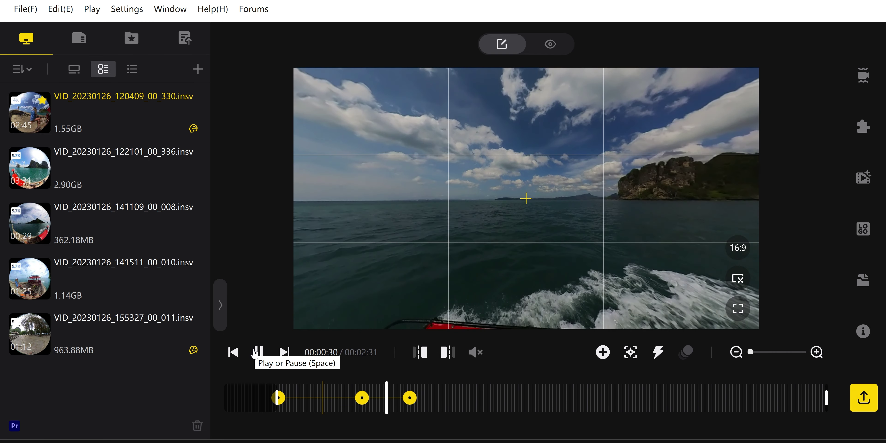
pyautogui.click(255, 353)
# - Move the third keyframe to about 00:00:30 and play the shortened transition from the second keyframe
pyautogui.moveTo(409, 406); pyautogui.dragTo(390, 398)
pyautogui.click(363, 390)
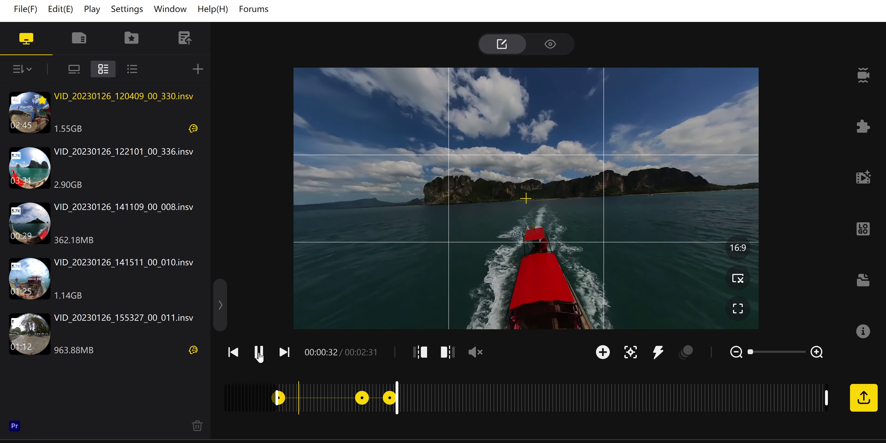
pyautogui.click(258, 352)
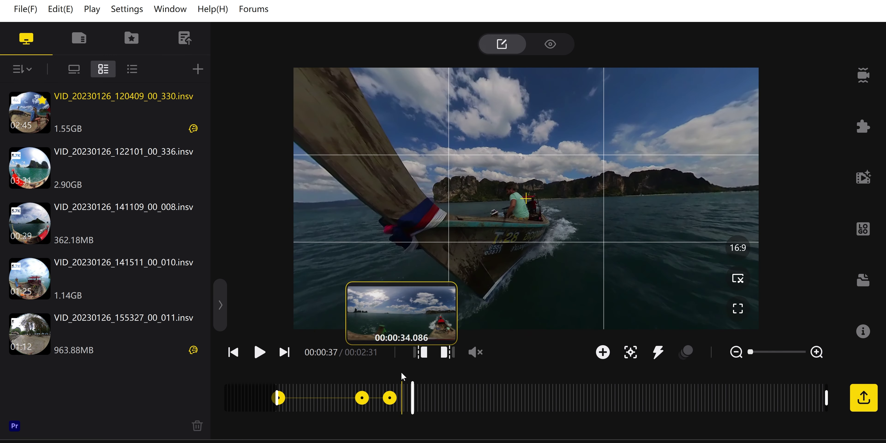
# - Open the third keyframe at 00:00:30 and set its roll to 184.0°
pyautogui.moveTo(412, 390); pyautogui.dragTo(394, 392)
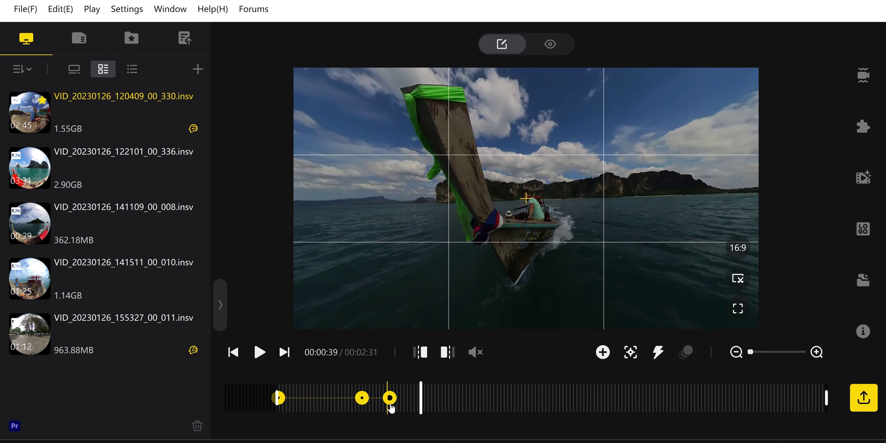
pyautogui.click(391, 399)
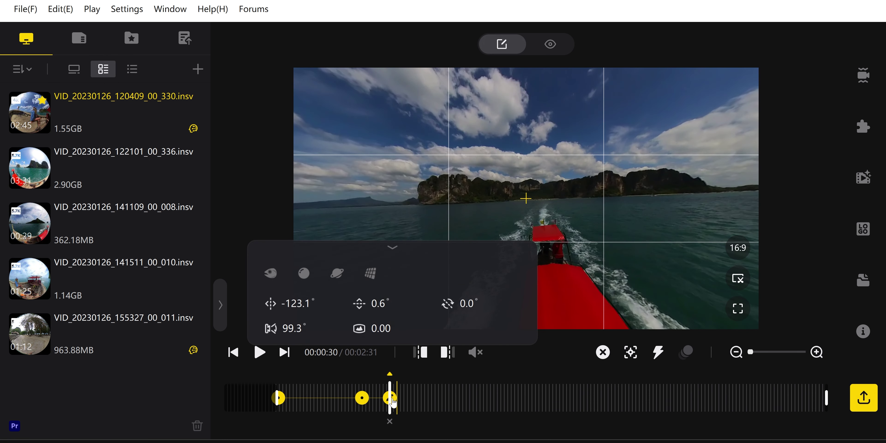
pyautogui.moveTo(464, 303); pyautogui.dragTo(592, 288)
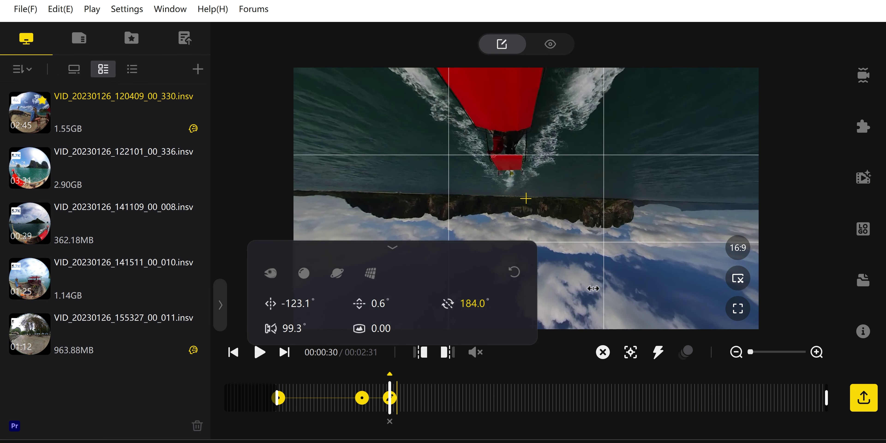
# - Add a fourth keyframe at 00:00:38 with a roll of 1×1.0° and play the rotation from the second keyframe
pyautogui.moveTo(388, 381); pyautogui.dragTo(416, 382)
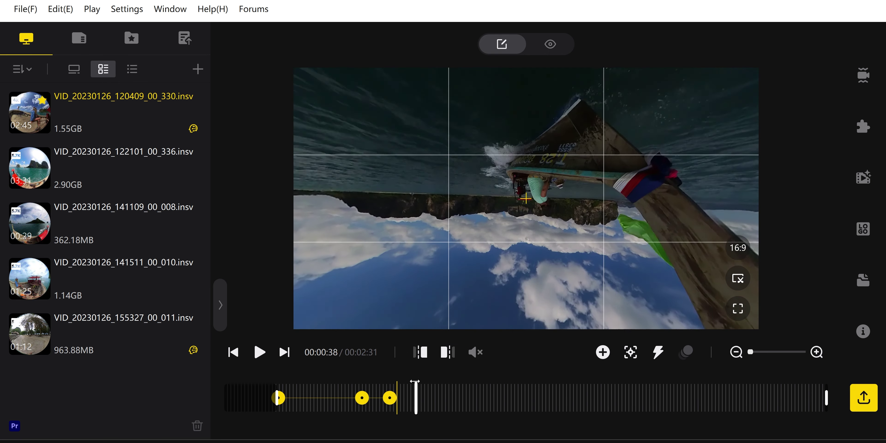
pyautogui.click(602, 352)
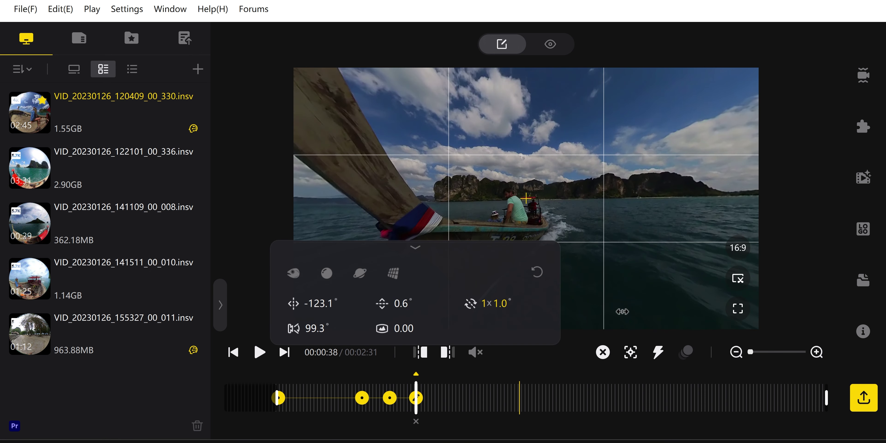
pyautogui.click(364, 382)
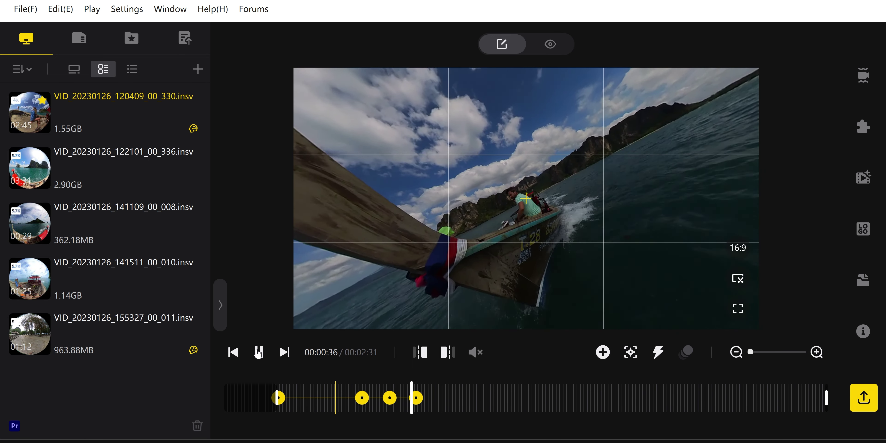
# - Add a TimeShift segment covering the second to fourth keyframes and set its speed to 8x
pyautogui.click(258, 352)
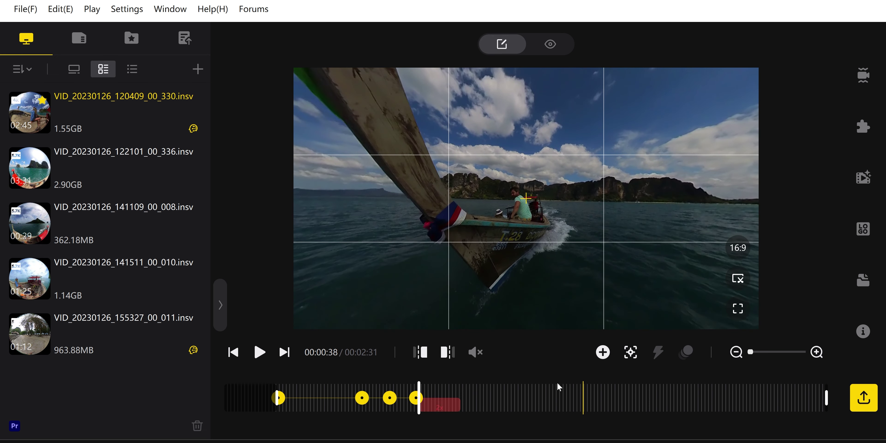
pyautogui.moveTo(411, 409); pyautogui.dragTo(361, 414)
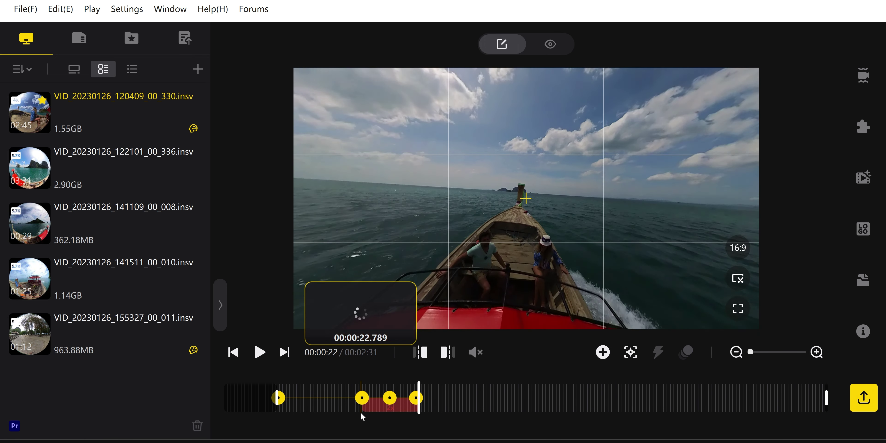
pyautogui.moveTo(503, 316); pyautogui.dragTo(544, 318)
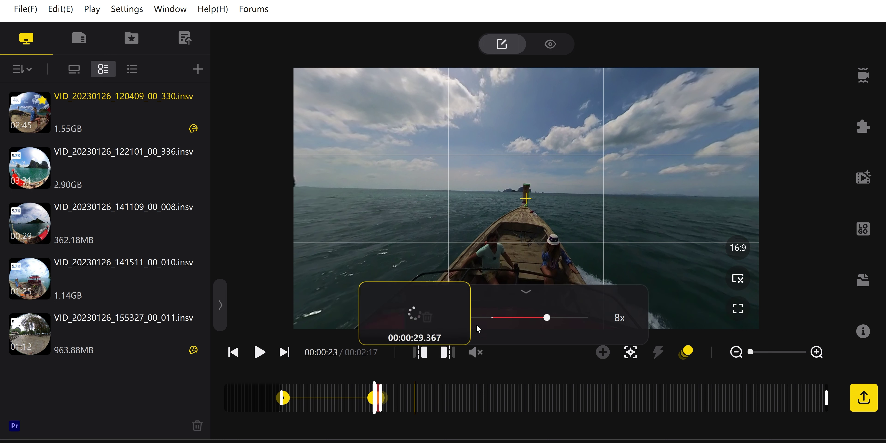
pyautogui.click(523, 292)
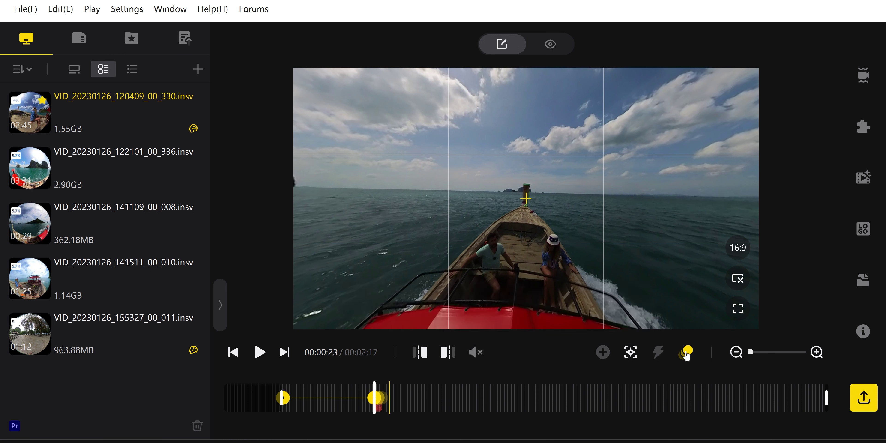
# - Turn on Motion Blur and play the sped-up segment from the second keyframe
pyautogui.click(687, 353)
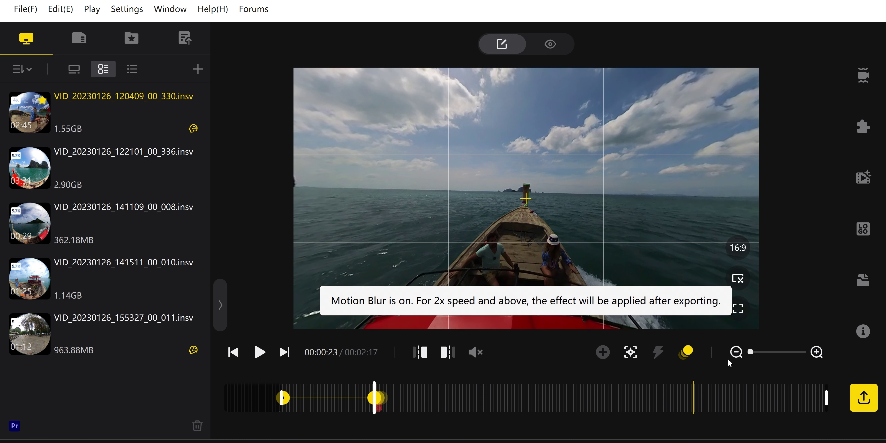
pyautogui.click(817, 351)
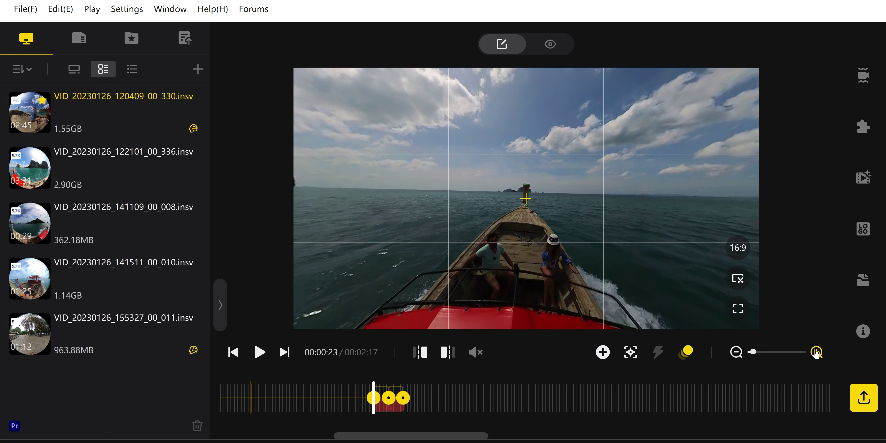
pyautogui.click(258, 352)
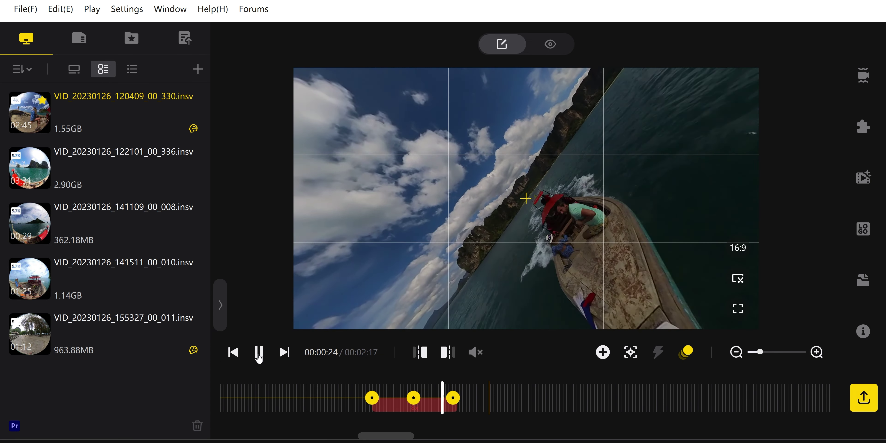
pyautogui.click(259, 354)
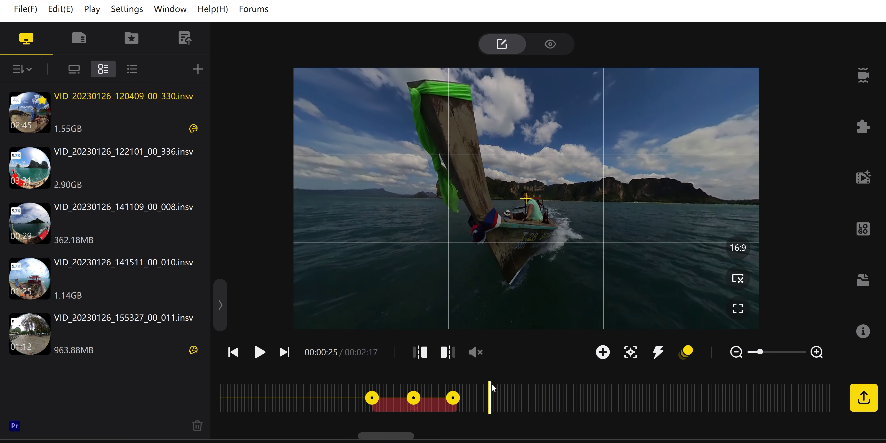
# - Add keyframes at 00:00:29, 00:00:27 and 00:00:31, each with the view re-centred on the man in the boat
pyautogui.click(491, 382)
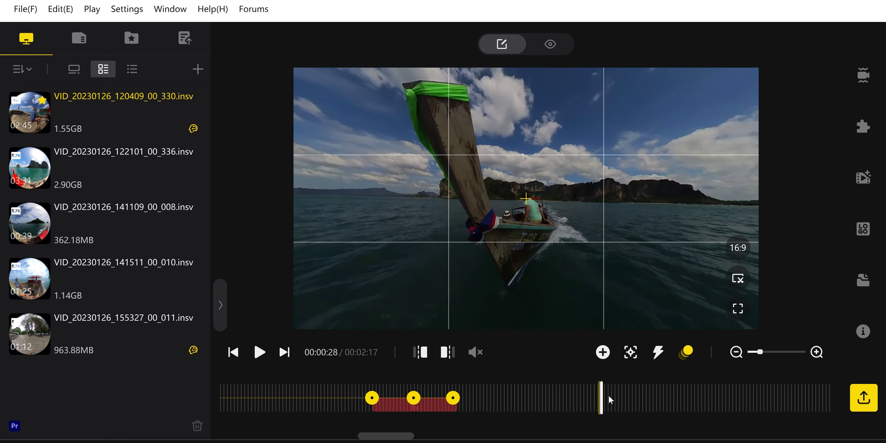
pyautogui.moveTo(602, 396); pyautogui.dragTo(642, 395)
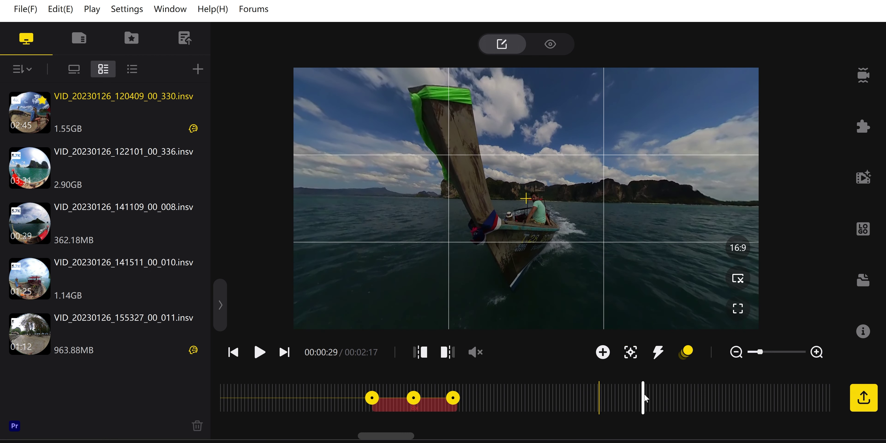
pyautogui.moveTo(549, 306); pyautogui.dragTo(541, 305)
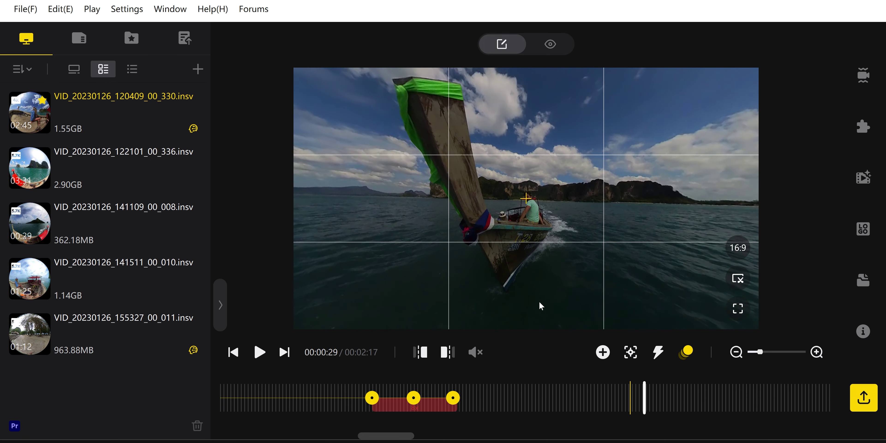
pyautogui.click(602, 356)
pyautogui.moveTo(603, 396); pyautogui.dragTo(557, 394)
pyautogui.moveTo(534, 297); pyautogui.dragTo(540, 303)
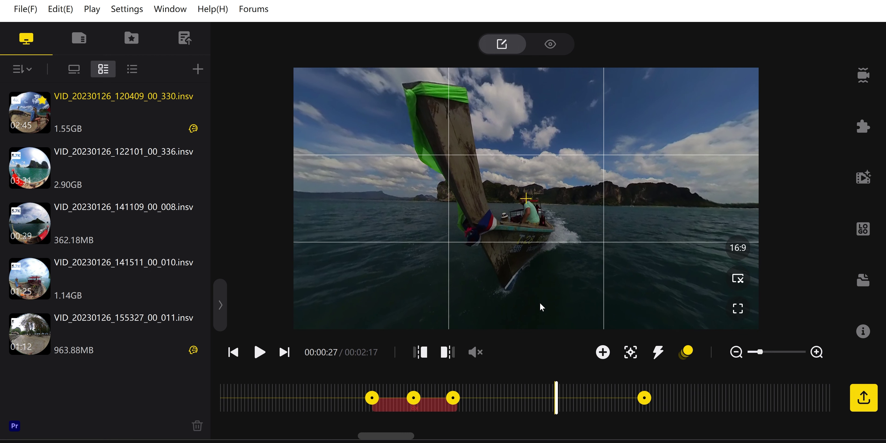
pyautogui.click(604, 354)
pyautogui.moveTo(556, 384); pyautogui.dragTo(737, 391)
pyautogui.moveTo(564, 304); pyautogui.dragTo(545, 302)
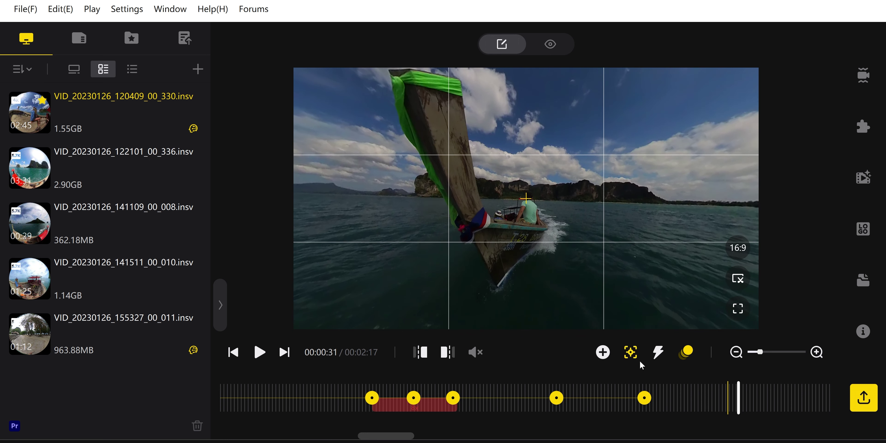
pyautogui.click(603, 354)
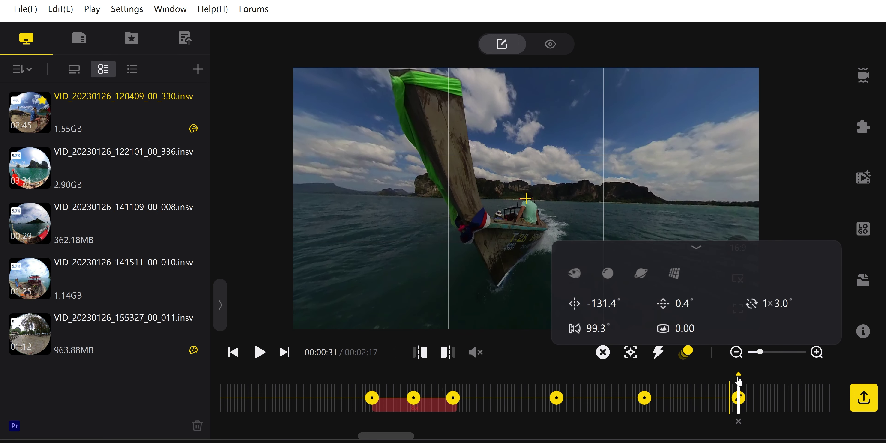
# - Delete the three manual keyframes at 00:00:27, 00:00:29 and 00:00:31
pyautogui.moveTo(738, 383); pyautogui.dragTo(559, 402)
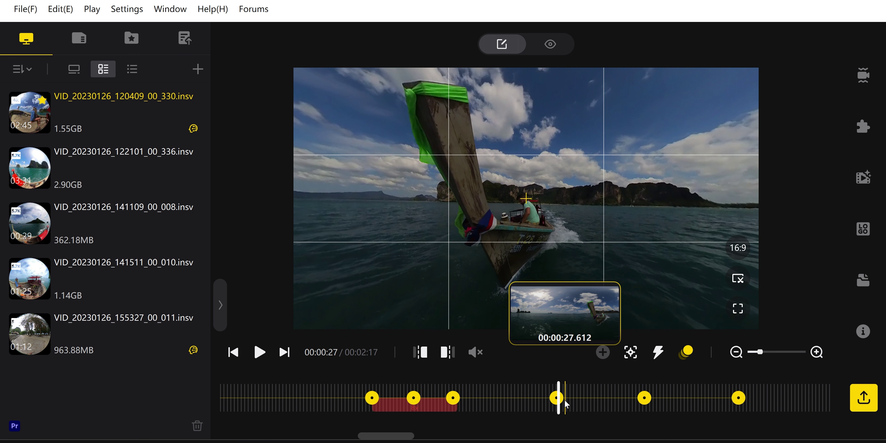
pyautogui.click(563, 405)
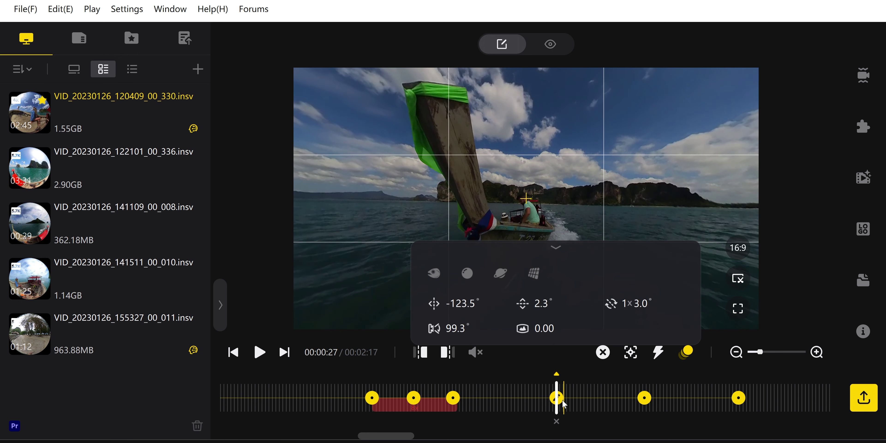
pyautogui.click(556, 423)
pyautogui.click(646, 399)
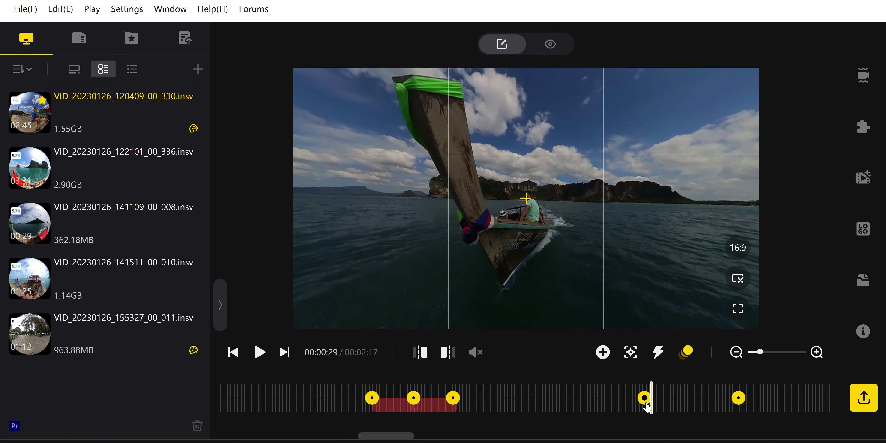
pyautogui.click(644, 422)
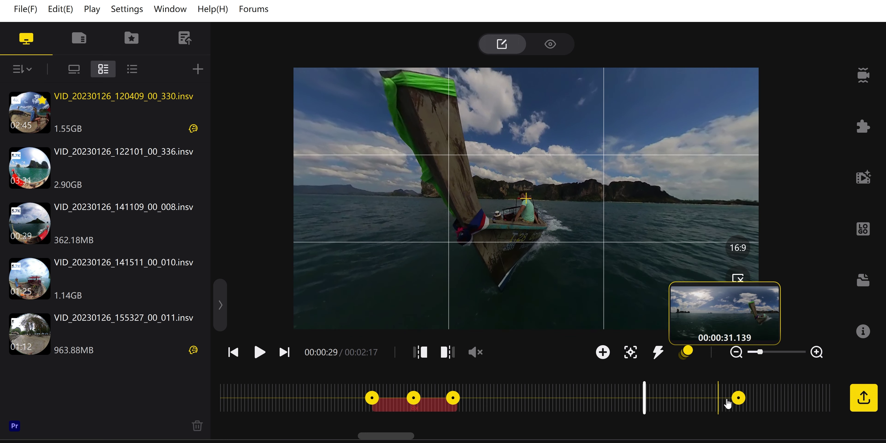
pyautogui.click(736, 398)
pyautogui.click(738, 421)
# - Add a keyframe at 00:00:26 and place the playhead just after it
pyautogui.moveTo(736, 417); pyautogui.dragTo(526, 403)
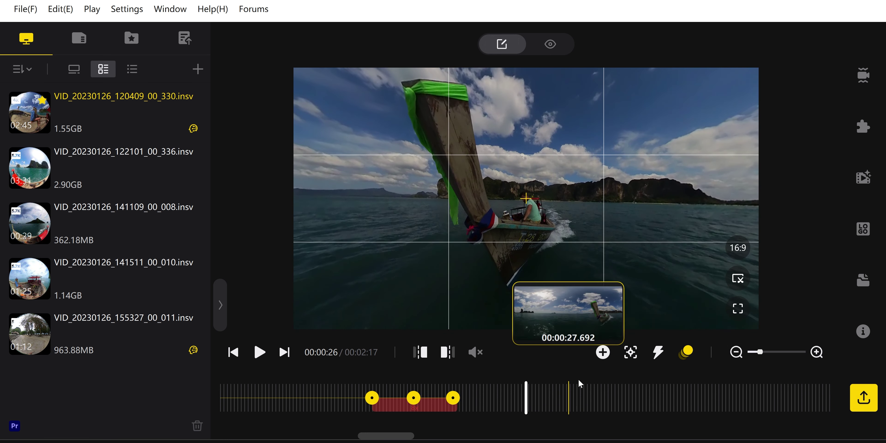
pyautogui.click(603, 352)
pyautogui.click(536, 384)
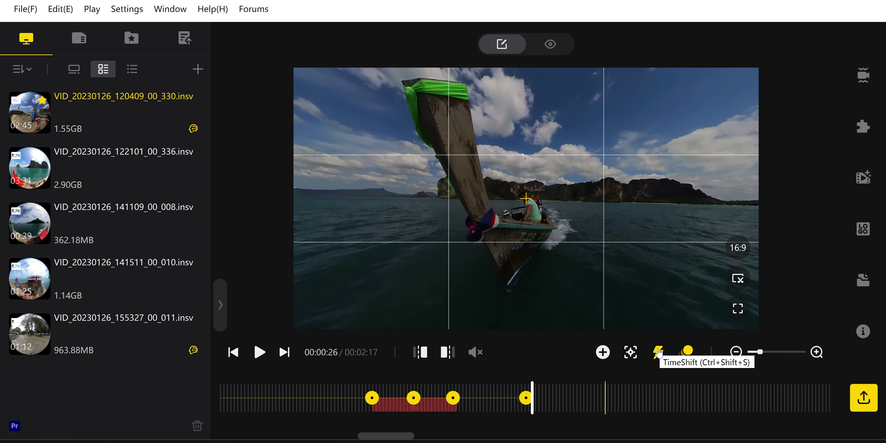
# - Track the man in the boat with the target centred, stopping the tracking at 00:00:29
pyautogui.click(630, 352)
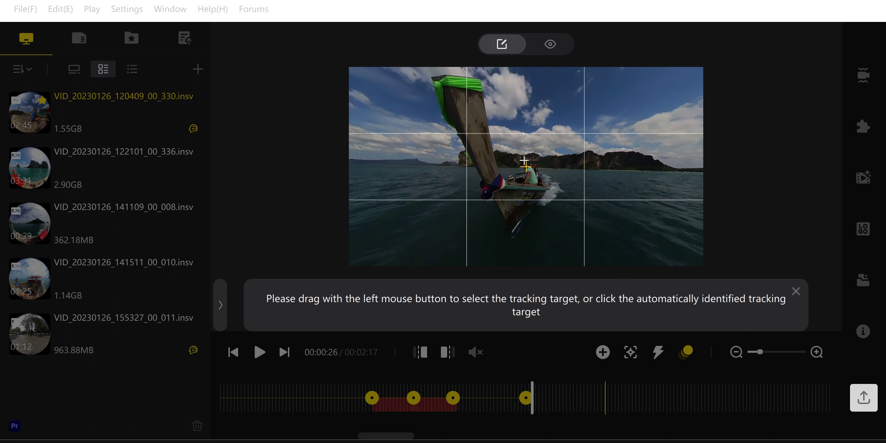
pyautogui.click(531, 184)
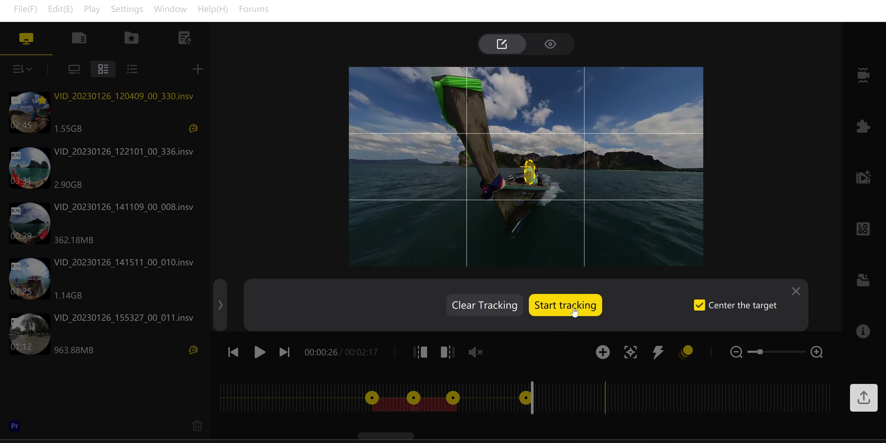
pyautogui.click(557, 311)
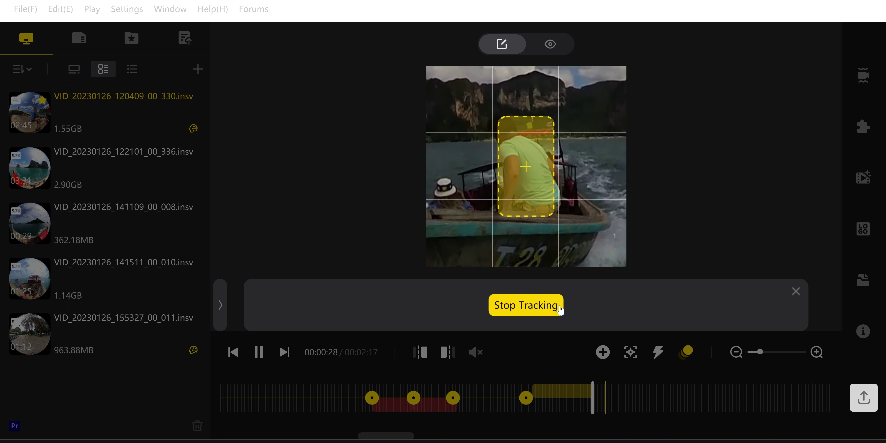
pyautogui.click(559, 309)
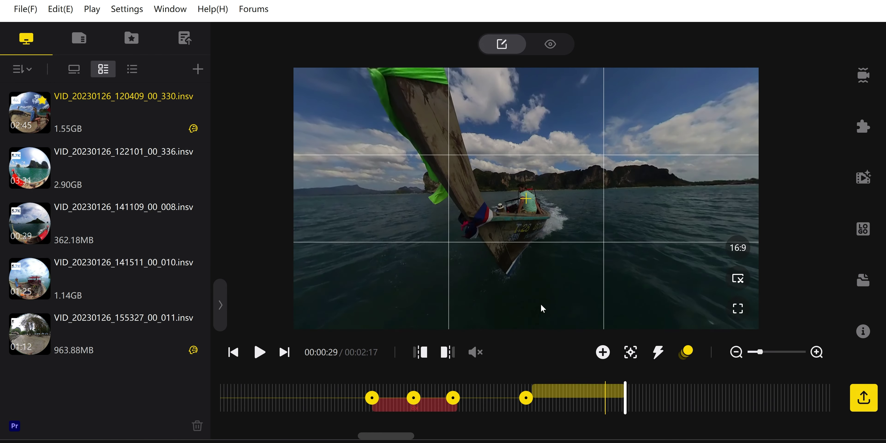
# - Play the transition from the end of the sped-up segment into the tracked segment and pause it
pyautogui.click(459, 390)
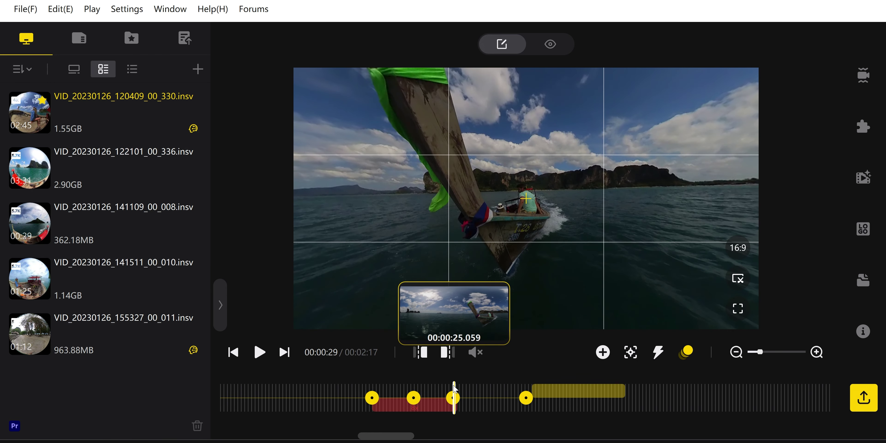
pyautogui.click(260, 352)
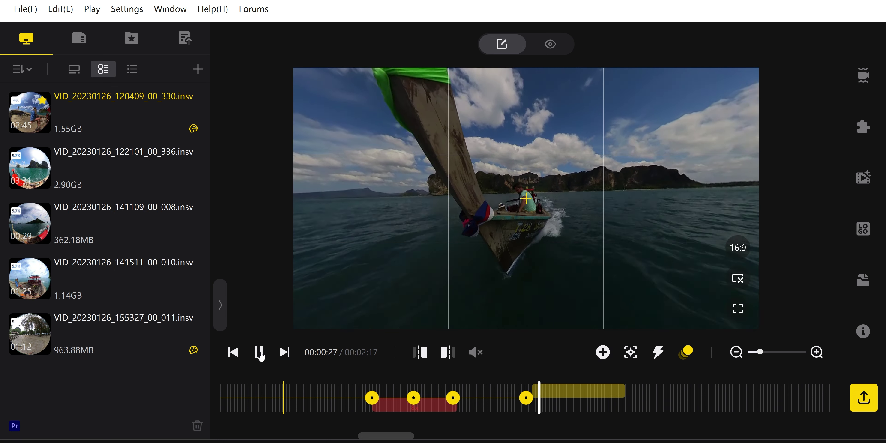
pyautogui.click(259, 352)
# - Place keyframes at 00:00:25 and at the start of the tracked segment
pyautogui.moveTo(492, 378); pyautogui.dragTo(453, 382)
pyautogui.click(463, 399)
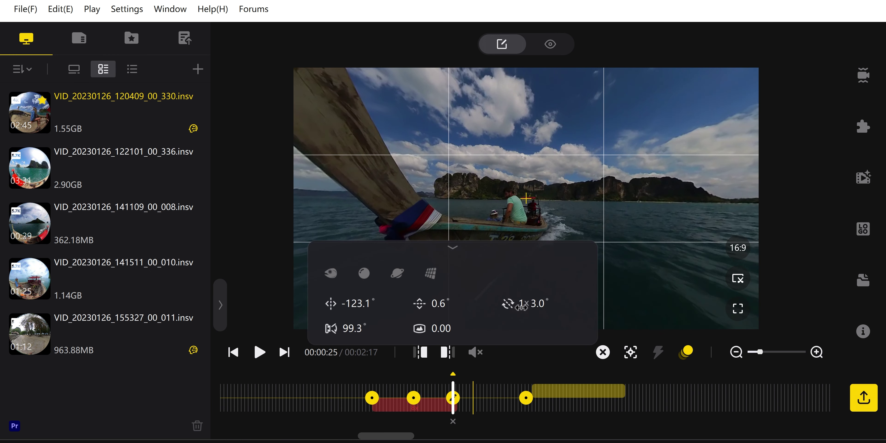
pyautogui.moveTo(378, 388); pyautogui.dragTo(454, 377)
pyautogui.click(460, 400)
pyautogui.click(526, 395)
# - Play the clip from the 00:00:25 keyframe through the tracked segment
pyautogui.click(493, 392)
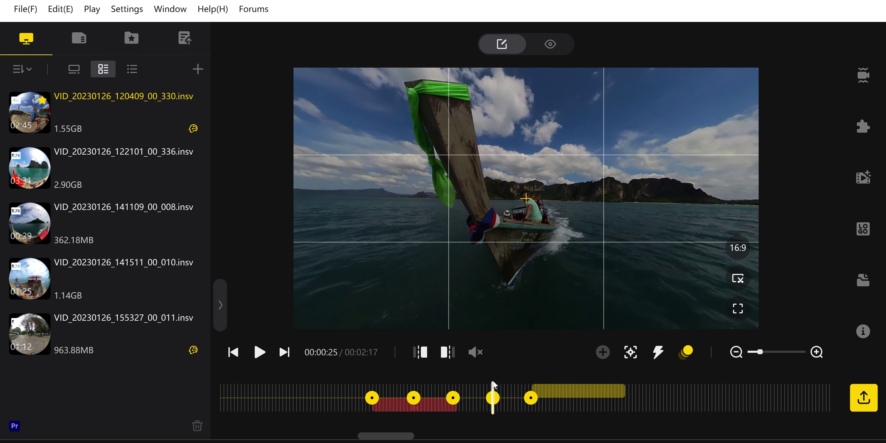
pyautogui.press('space')
pyautogui.click(494, 385)
pyautogui.press('space')
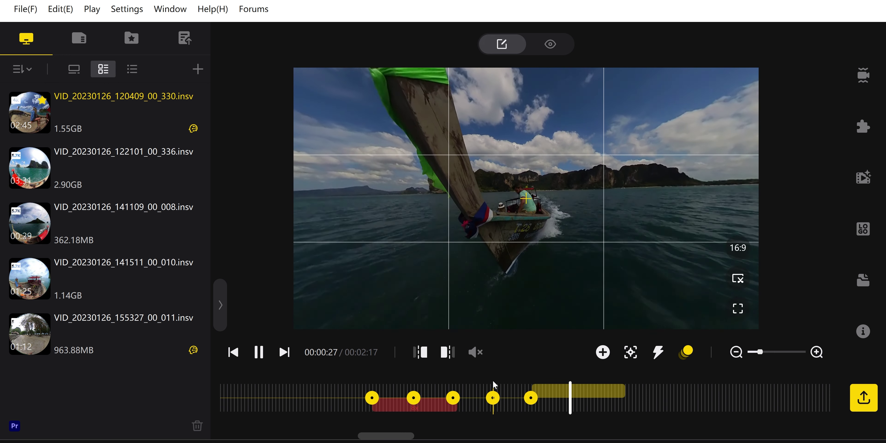
pyautogui.press('space')
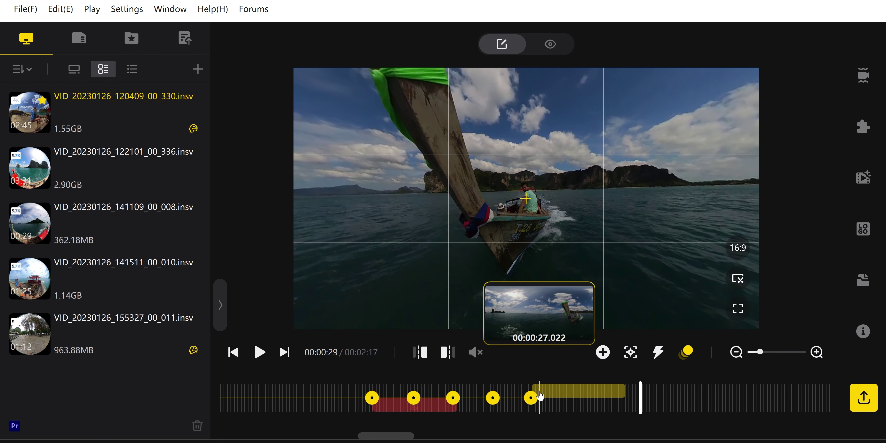
# - Set the tracked segment's field of view to 121.2° and adjust its distortion
pyautogui.click(551, 395)
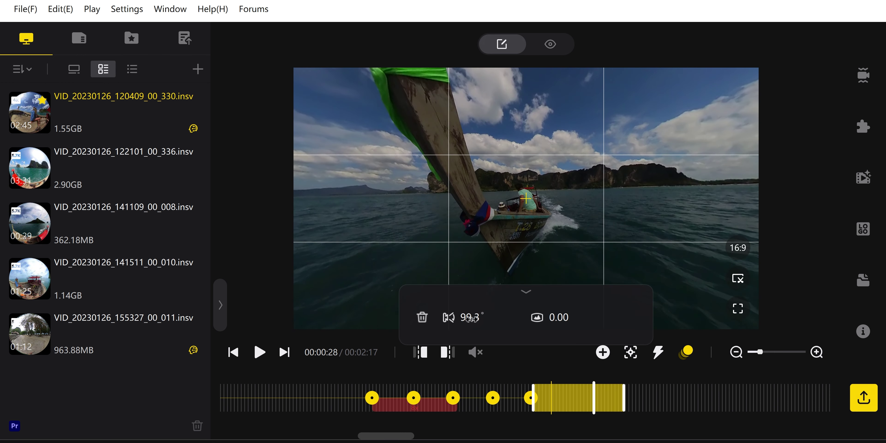
pyautogui.moveTo(485, 317); pyautogui.dragTo(618, 309)
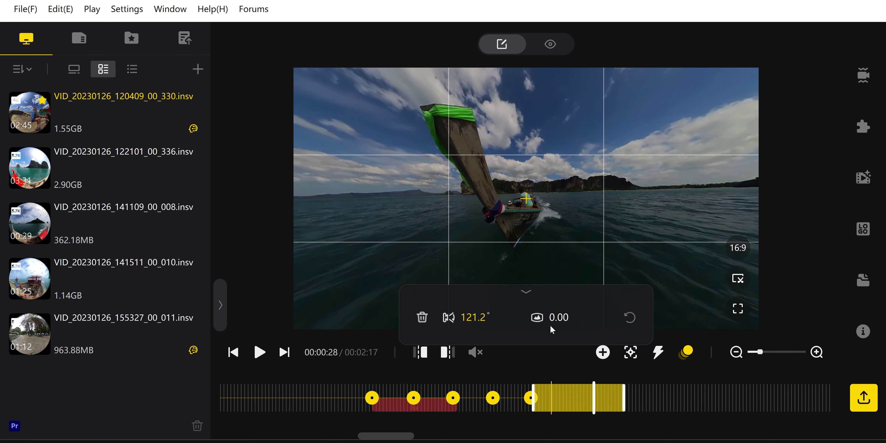
pyautogui.moveTo(552, 320); pyautogui.dragTo(479, 328)
# - Delete the tracked segment and the keyframe at its start
pyautogui.click(423, 317)
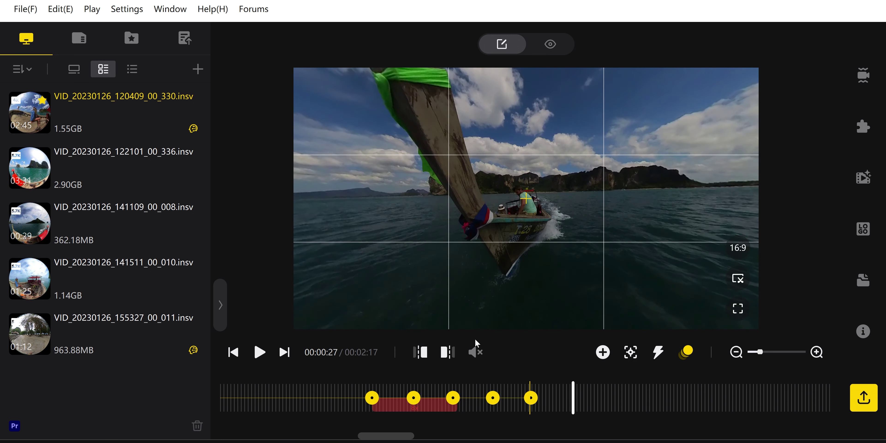
pyautogui.click(519, 378)
pyautogui.moveTo(524, 376)
pyautogui.mouseDown()
pyautogui.moveTo(544, 374)
pyautogui.moveTo(441, 374)
pyautogui.moveTo(528, 375)
pyautogui.mouseUp()
pyautogui.click(530, 398)
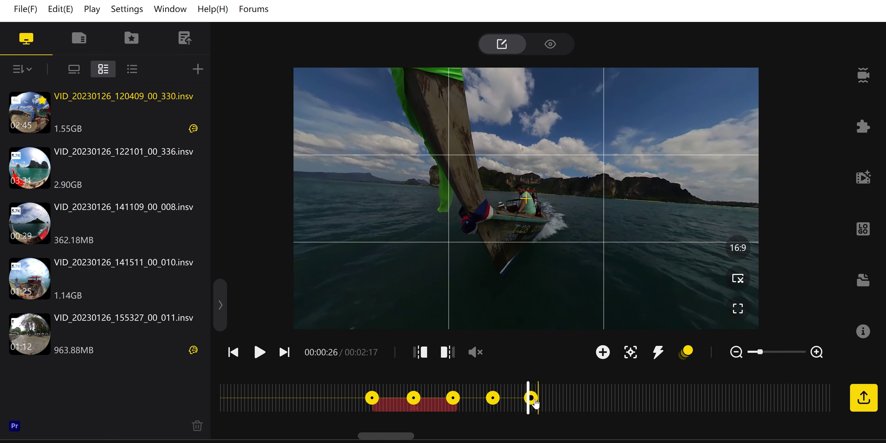
pyautogui.click(531, 423)
# - Add a TimeShift segment at 00:00:28 and slow it to 1/4x
pyautogui.moveTo(531, 399); pyautogui.dragTo(587, 395)
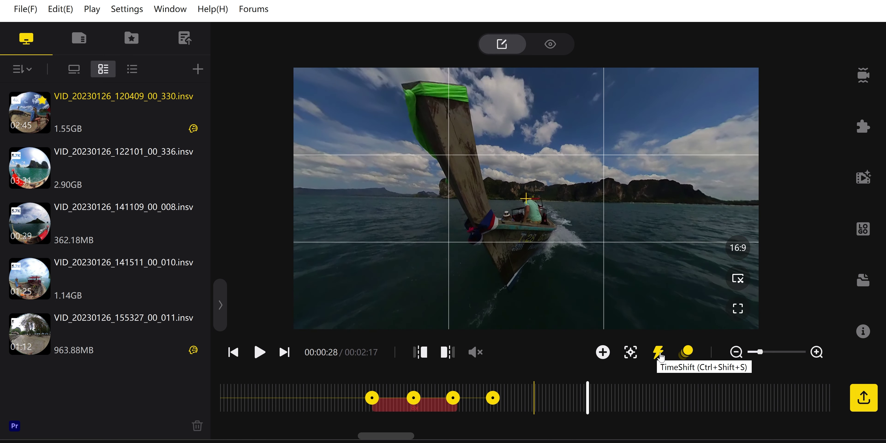
pyautogui.click(591, 412)
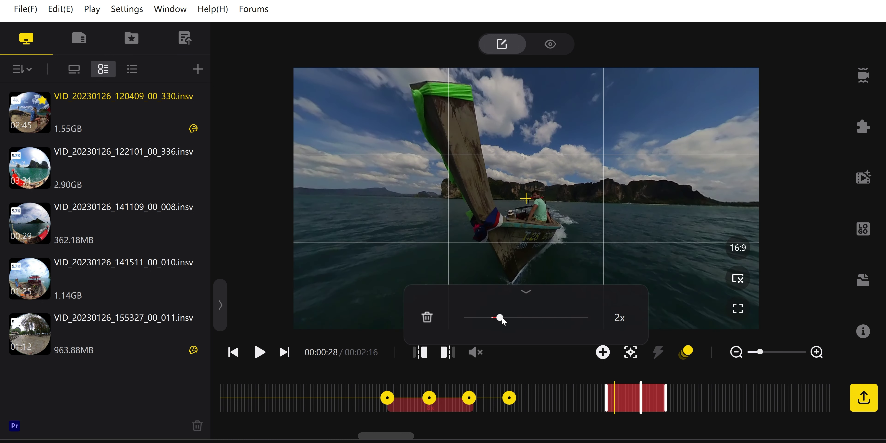
pyautogui.moveTo(441, 319); pyautogui.dragTo(444, 319)
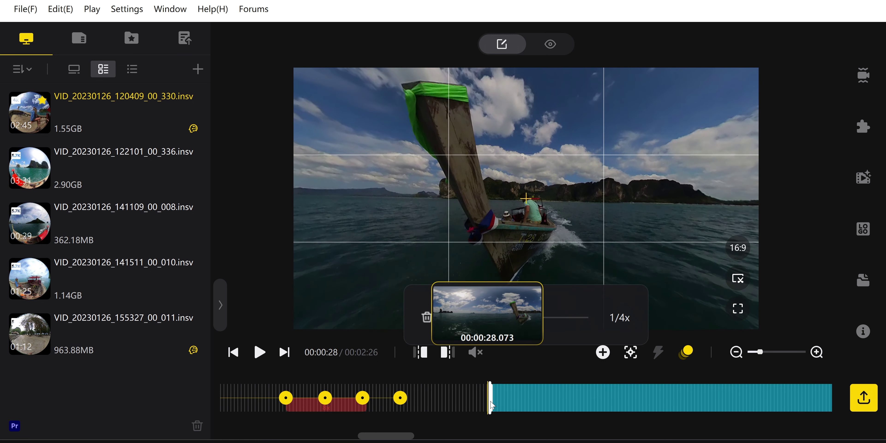
# - Resize the 1/4x segment to start at 00:00:26, just after the last keyframe, with a shorter overall length
pyautogui.moveTo(396, 435); pyautogui.dragTo(411, 435)
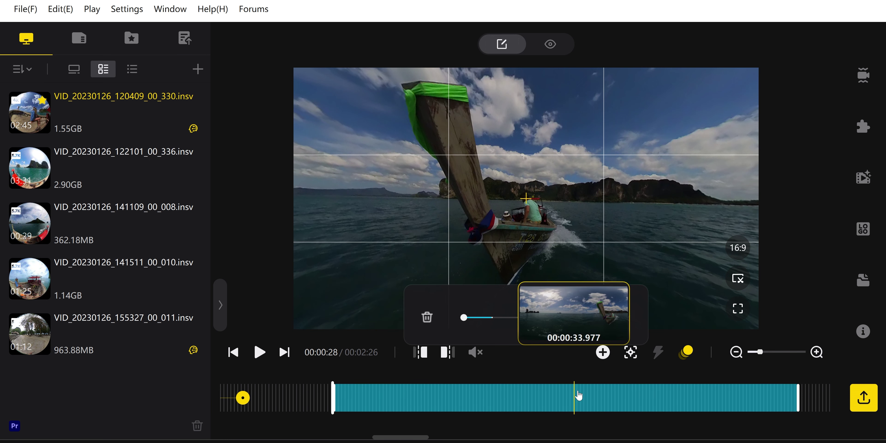
pyautogui.click(733, 357)
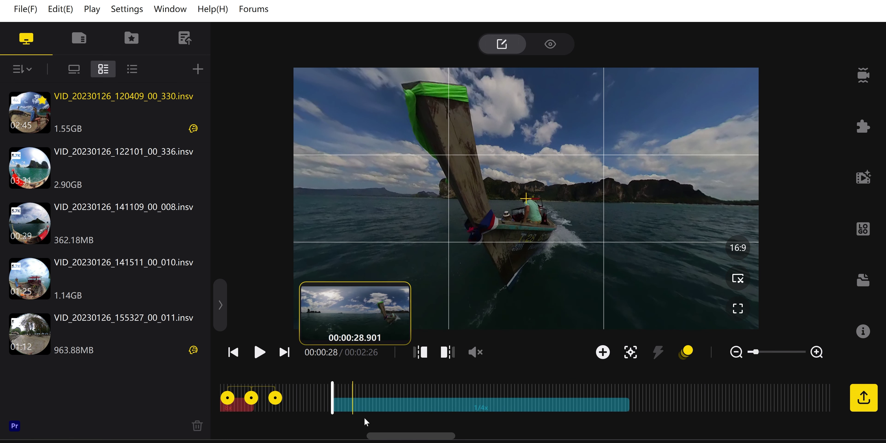
pyautogui.click(494, 409)
pyautogui.click(482, 402)
pyautogui.moveTo(334, 397); pyautogui.dragTo(295, 396)
pyautogui.click(718, 409)
pyautogui.hotkey('ctrl', 'z')
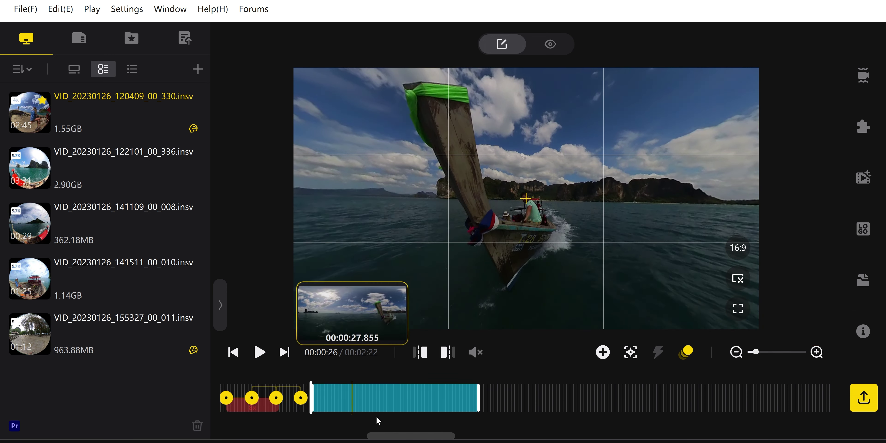
# - Play the keyframed section leading into the 1/4x segment, replaying it from the 00:00:24 keyframe
pyautogui.moveTo(388, 437); pyautogui.dragTo(363, 439)
pyautogui.moveTo(384, 377); pyautogui.dragTo(429, 371)
pyautogui.press('space')
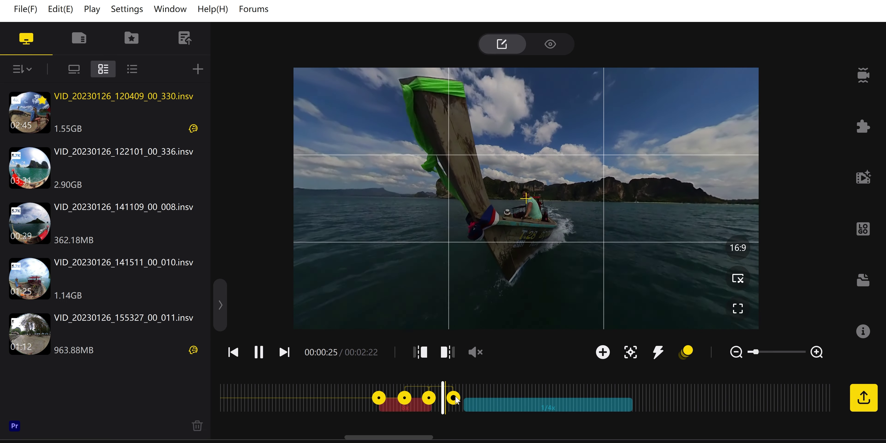
pyautogui.press('space')
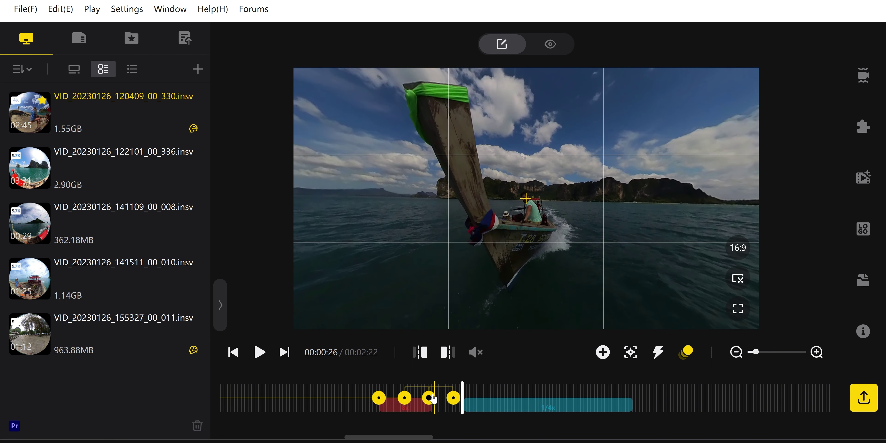
pyautogui.click(403, 385)
pyautogui.press('space')
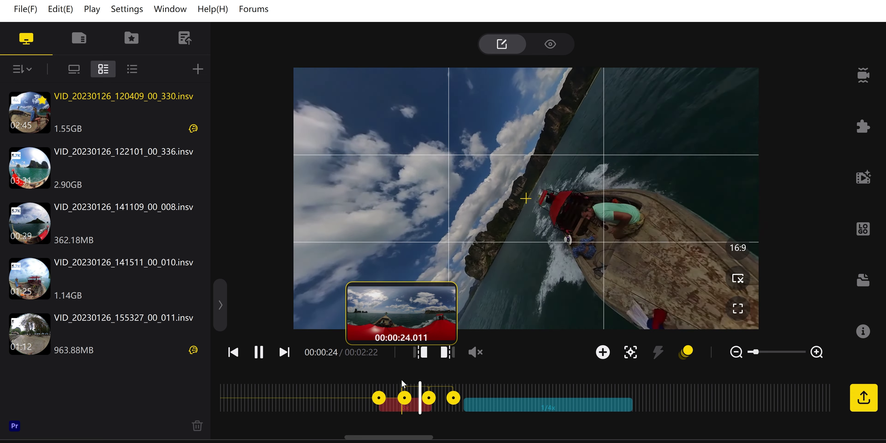
pyautogui.press('space')
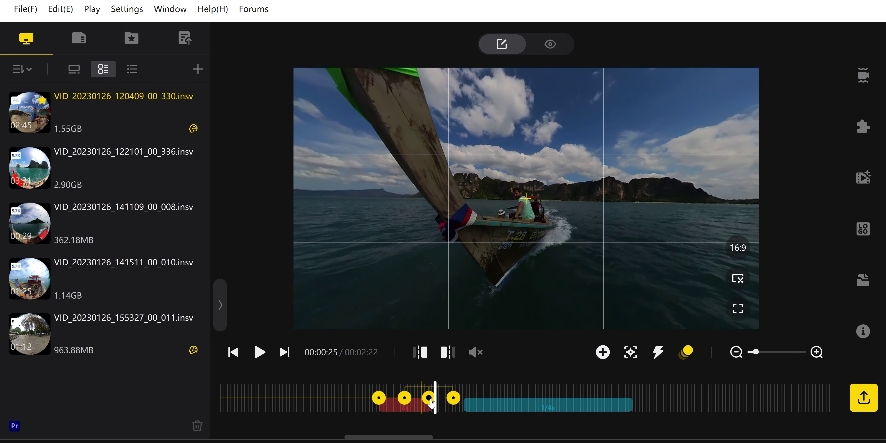
# - Set the transition between the 00:00:24 keyframe and the next one to the straight linear curve
pyautogui.click(440, 389)
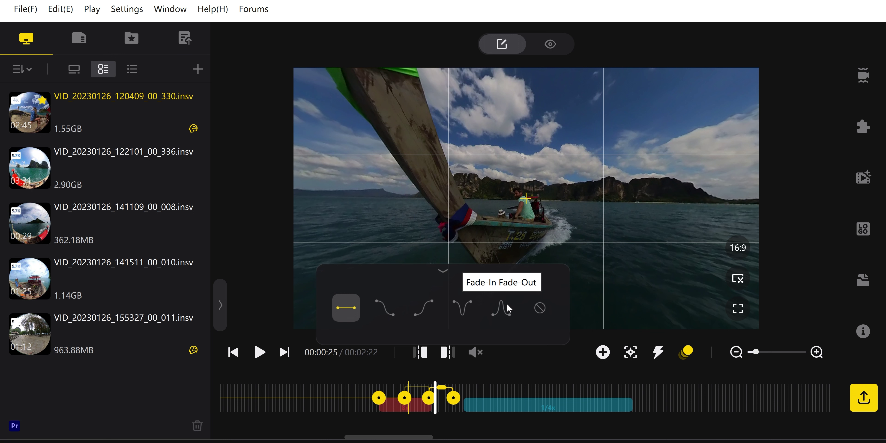
pyautogui.click(416, 387)
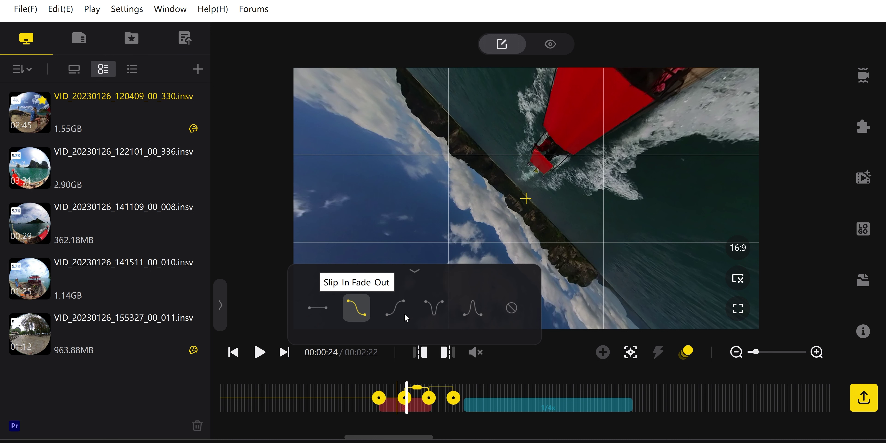
pyautogui.click(317, 309)
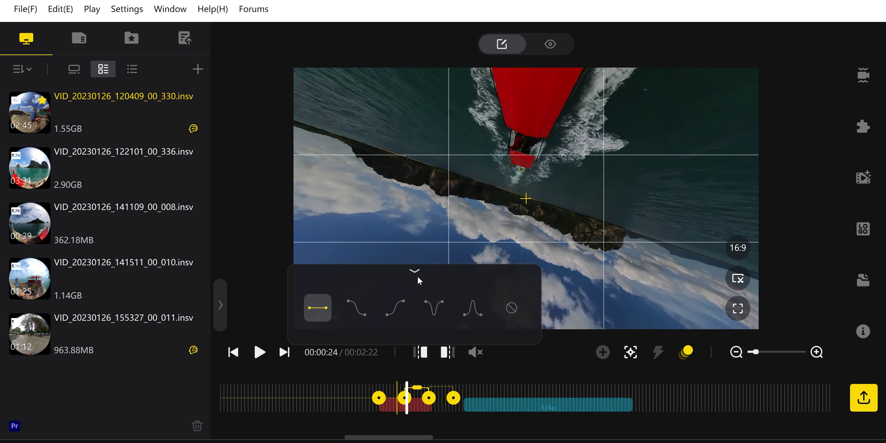
pyautogui.click(416, 276)
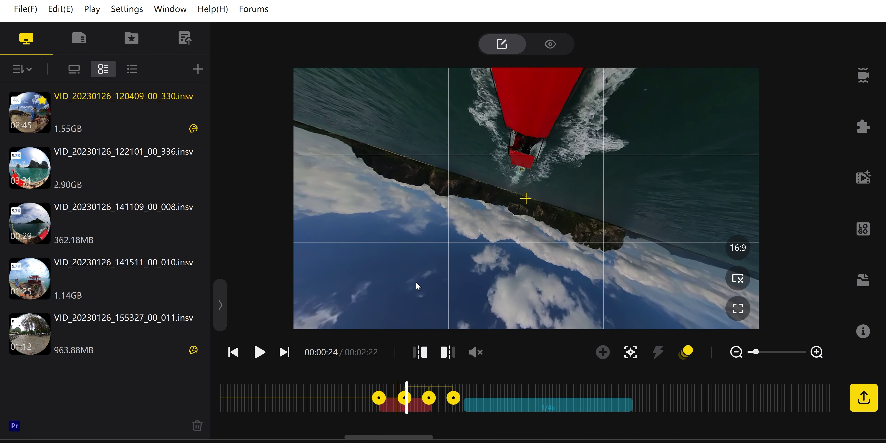
# - Play the transition into the 1/4x segment and trim the clip's end at that segment's end, 00:00:32
pyautogui.click(260, 351)
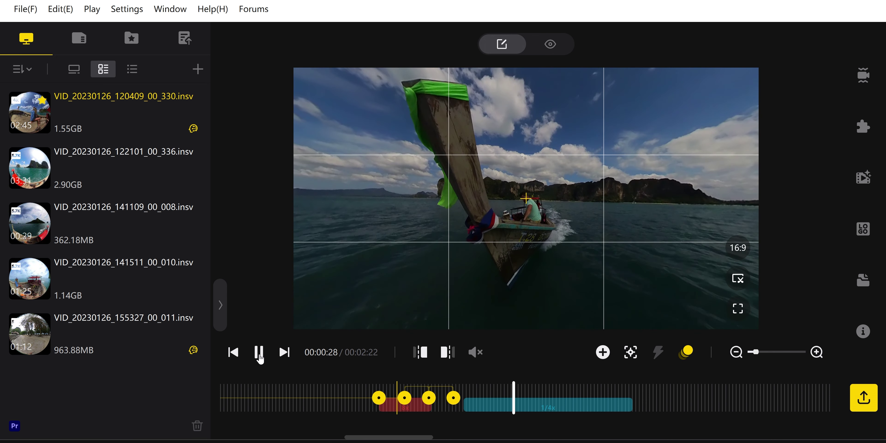
pyautogui.click(259, 352)
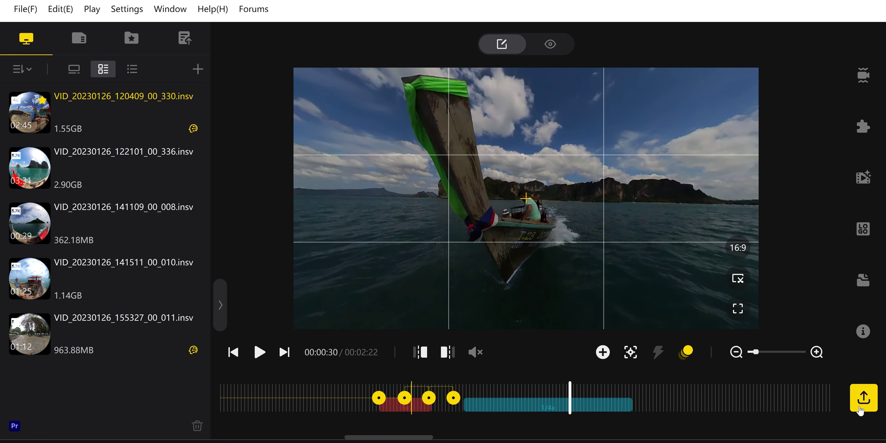
pyautogui.click(633, 392)
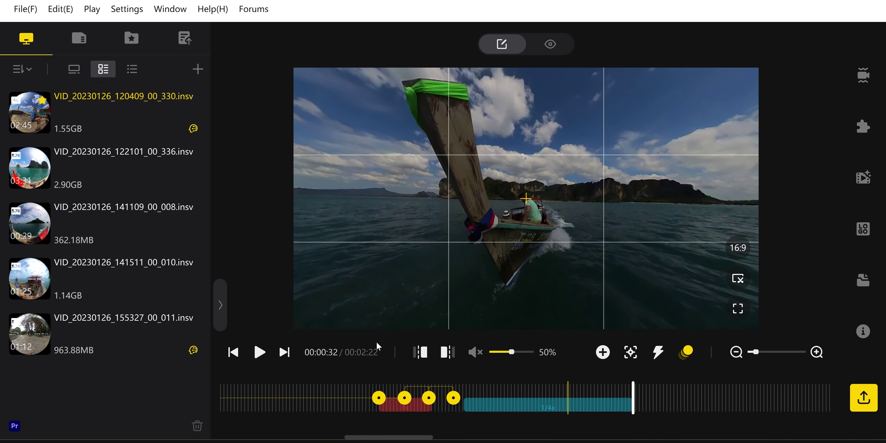
pyautogui.click(448, 354)
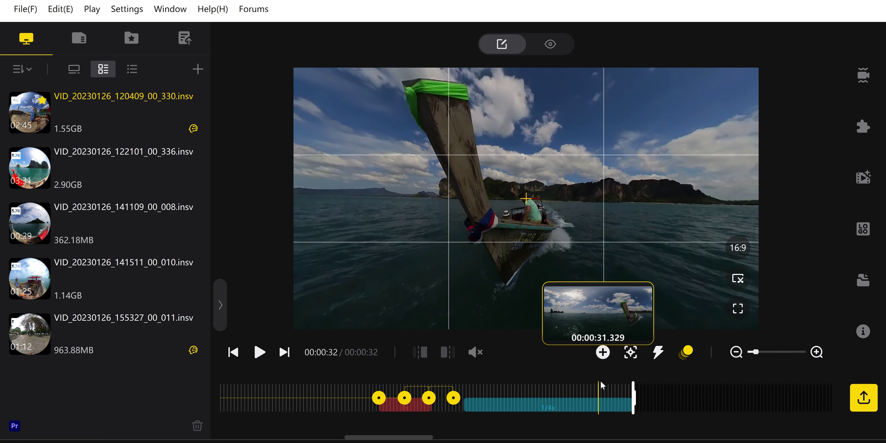
# - Play from the clip's beginning and trim its start at 00:00:03
pyautogui.moveTo(418, 437); pyautogui.dragTo(326, 436)
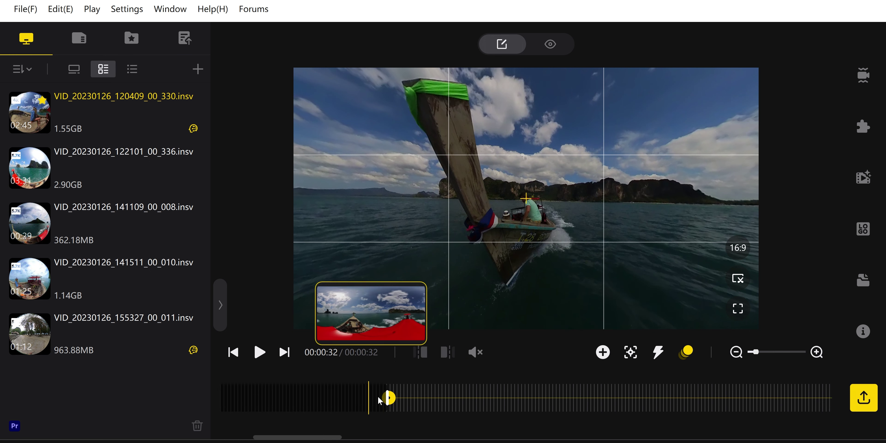
pyautogui.click(392, 381)
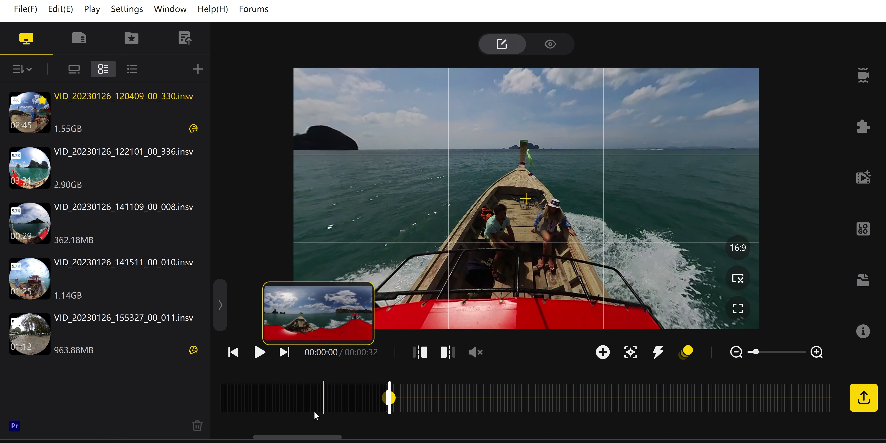
pyautogui.click(260, 352)
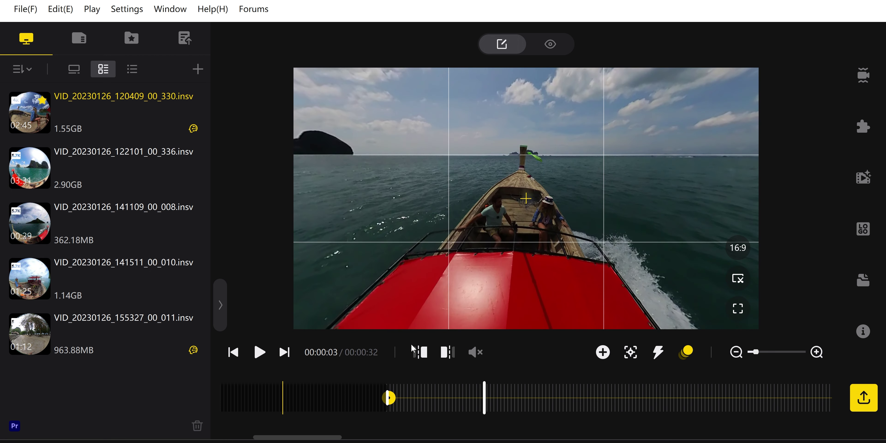
pyautogui.click(421, 352)
pyautogui.click(267, 353)
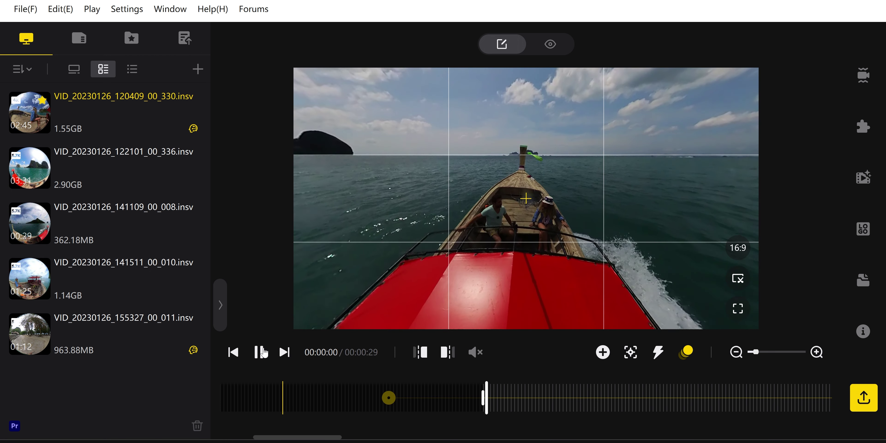
# - Place keyframes at the trimmed start and at 00:00:04, turning the second toward the boat's rear with -115.3° pan and -10.1° tilt
pyautogui.moveTo(544, 275); pyautogui.dragTo(496, 290)
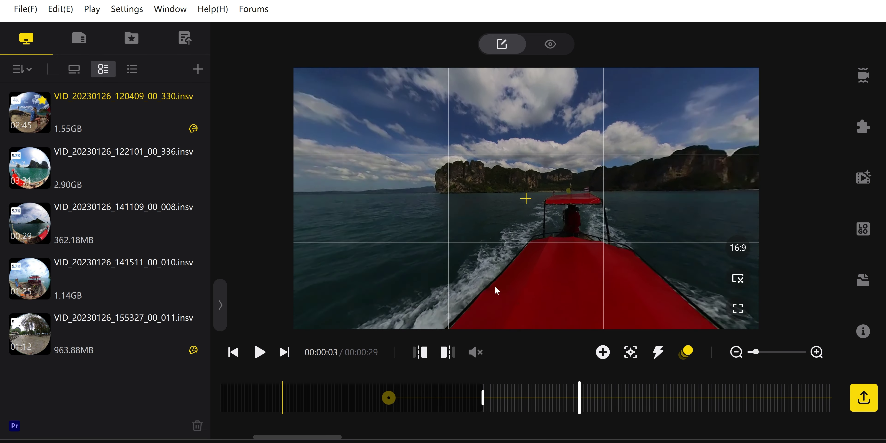
pyautogui.click(484, 397)
pyautogui.click(602, 351)
pyautogui.click(600, 395)
pyautogui.moveTo(587, 325); pyautogui.dragTo(587, 356)
pyautogui.click(601, 353)
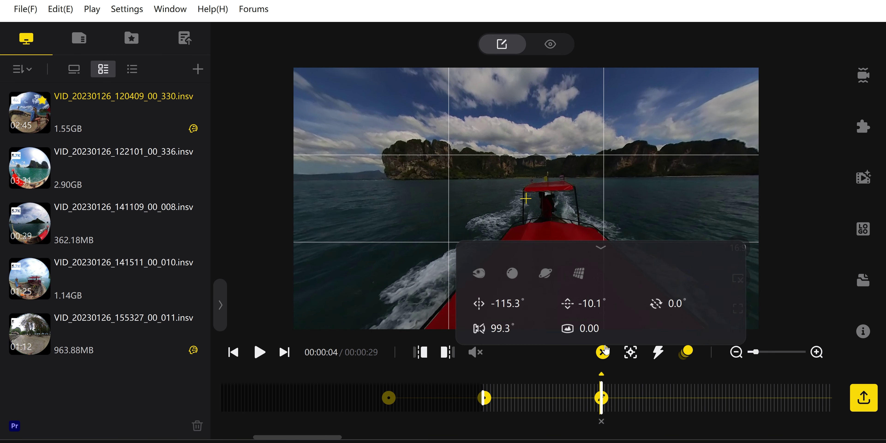
# - Play the camera move between the start keyframe and the rear-view keyframe
pyautogui.click(486, 380)
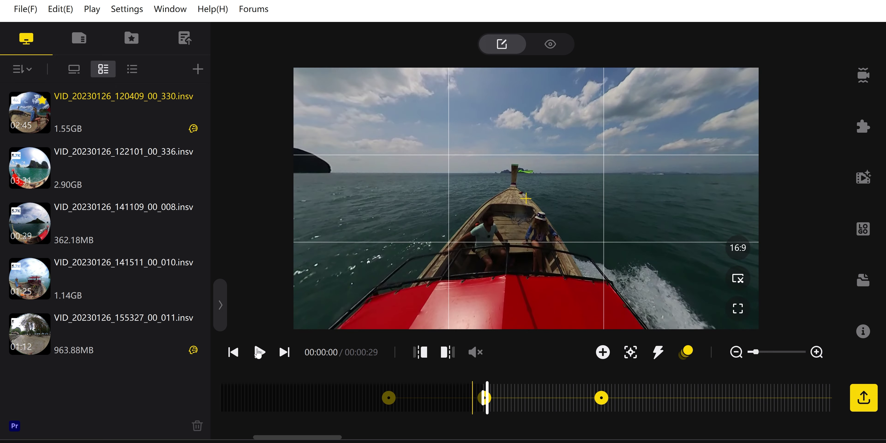
pyautogui.click(257, 352)
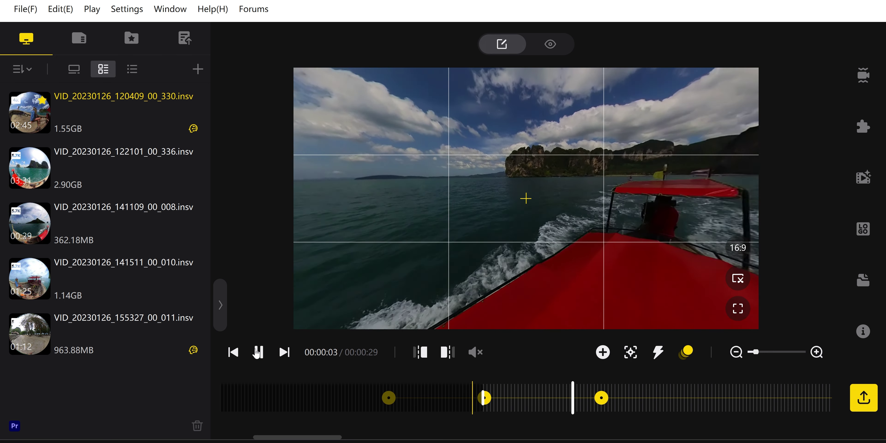
pyautogui.click(258, 352)
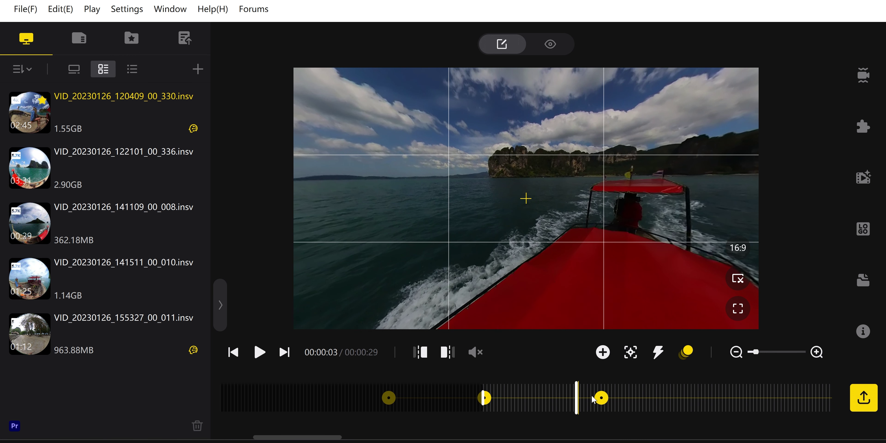
# - Repeat the start keyframe's view, 53.8° pan and -13.9° tilt, in a keyframe at 00:00:03
pyautogui.click(491, 399)
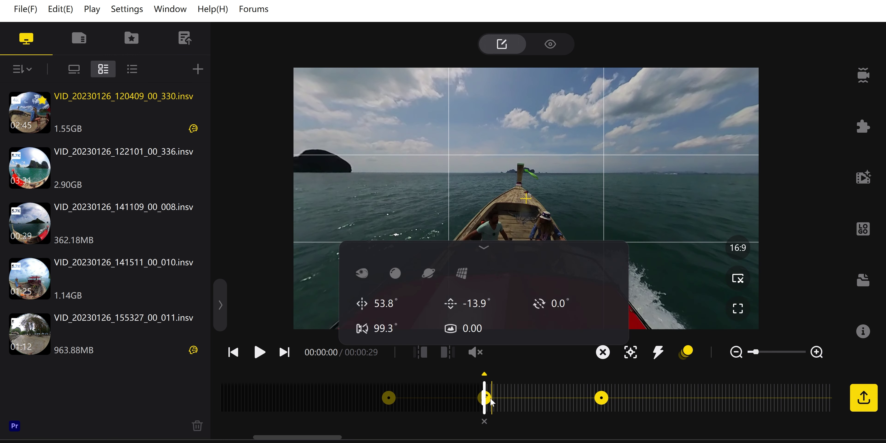
pyautogui.click(567, 391)
pyautogui.click(568, 393)
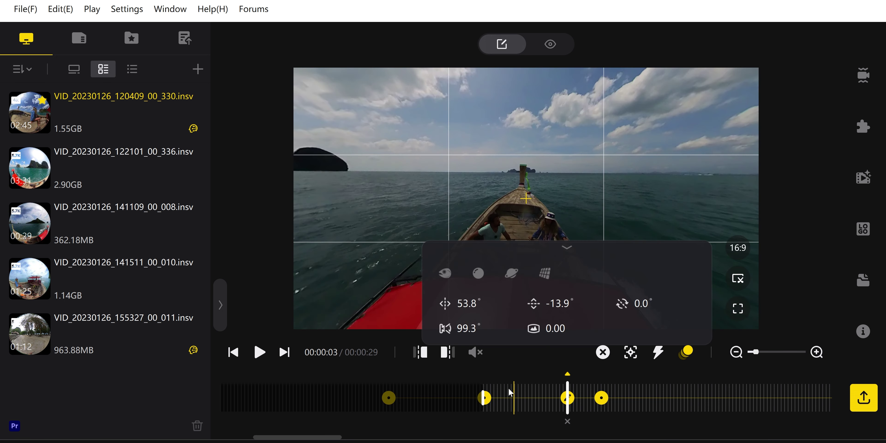
# - Play from the trimmed start through the quick turn to the rear view
pyautogui.click(491, 391)
pyautogui.press('space')
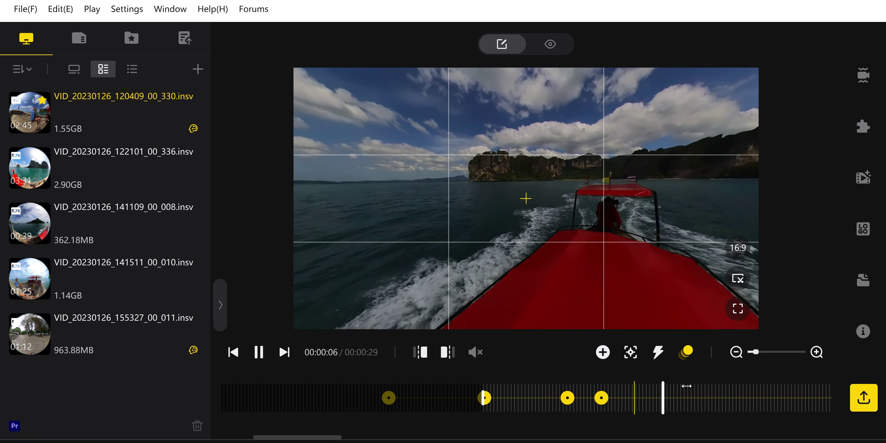
pyautogui.press('space')
# - Repeat the rear-view keyframe's framing in a keyframe at 00:00:15
pyautogui.moveTo(318, 437); pyautogui.dragTo(359, 436)
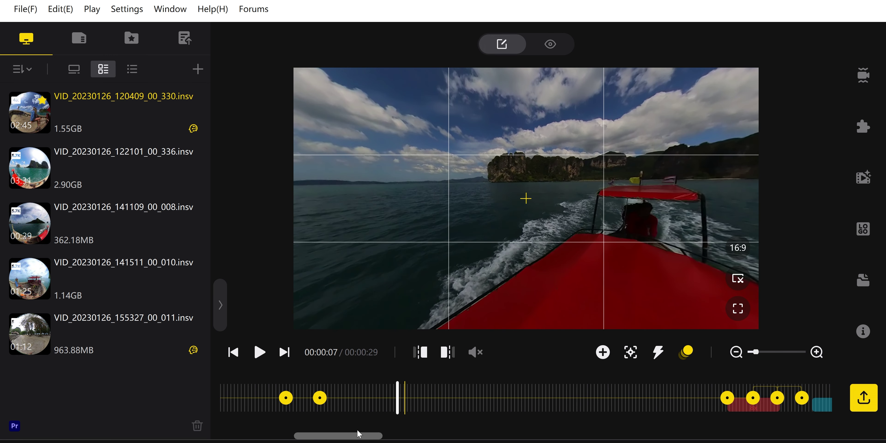
pyautogui.click(320, 399)
pyautogui.click(622, 395)
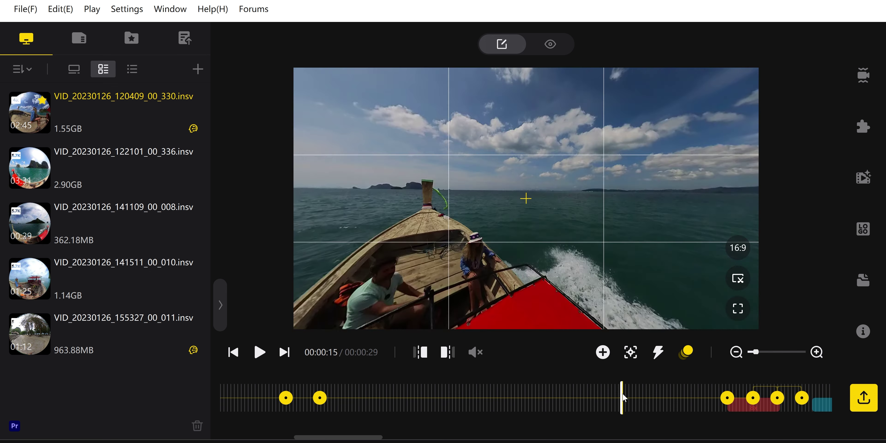
# - Play the held rear view and trim the clip's start partway between its two keyframes
pyautogui.click(335, 386)
pyautogui.press('space')
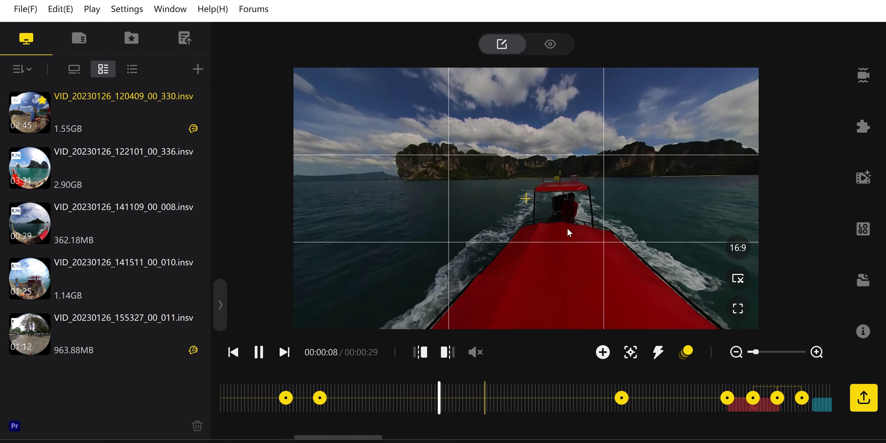
pyautogui.press('space')
pyautogui.click(420, 351)
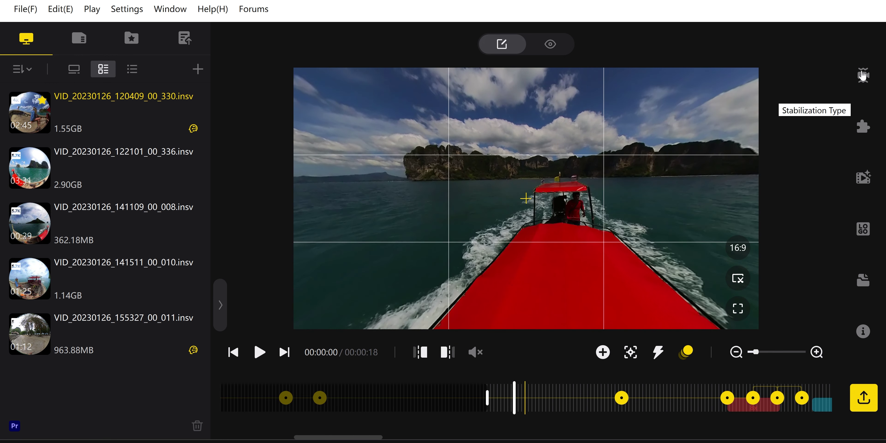
# - Open the Stabilization Type settings
pyautogui.click(862, 74)
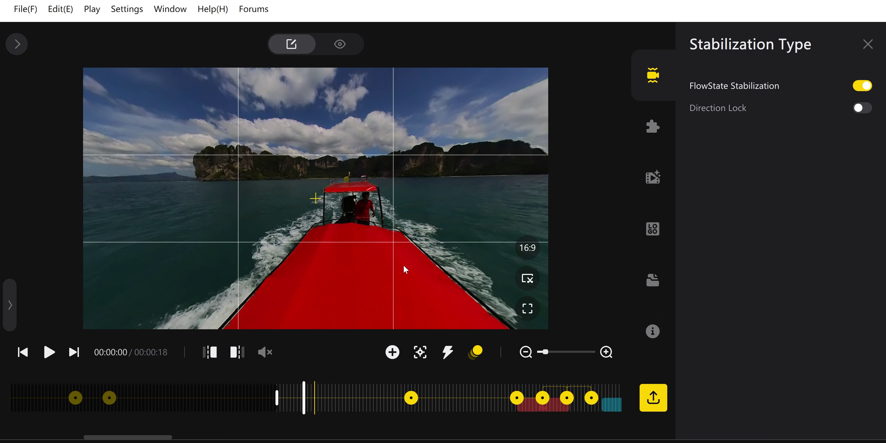
# - Open the Stitching settings and switch the stitching mode to Custom with a value of 0.0
pyautogui.click(652, 131)
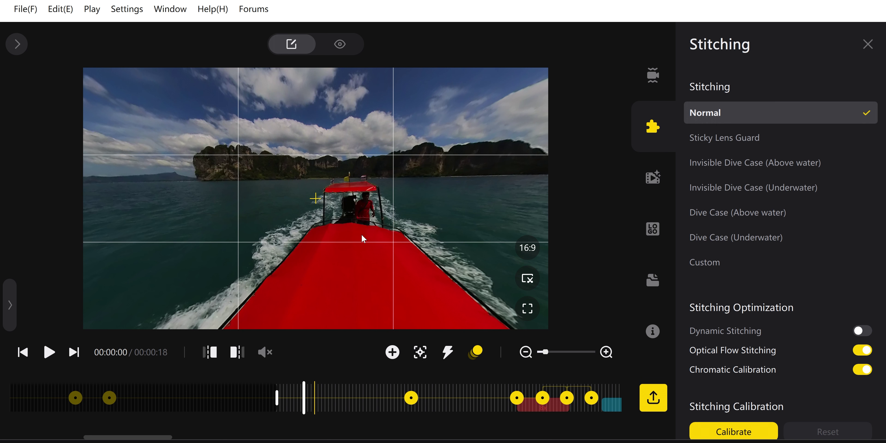
pyautogui.click(707, 263)
pyautogui.moveTo(772, 262); pyautogui.dragTo(748, 264)
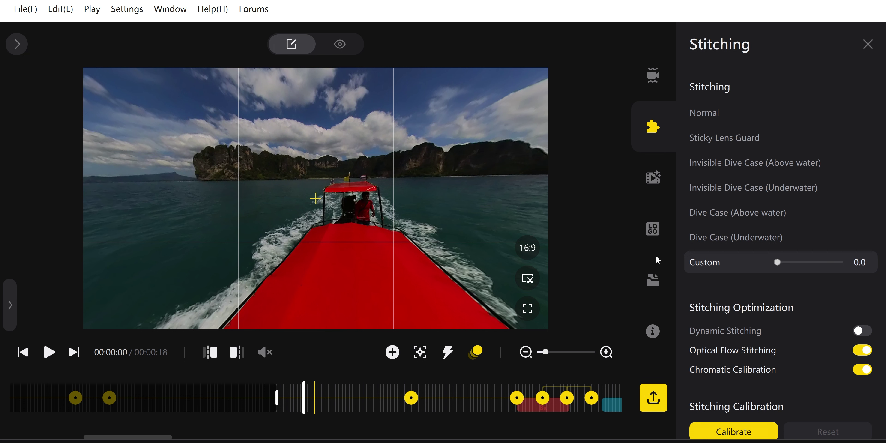
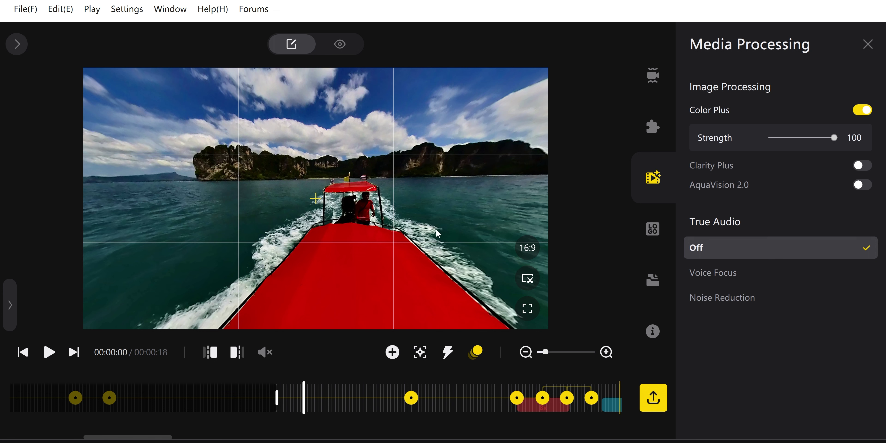
# - Compare the picture with and without Color Plus at strength 100 in Media Processing, and leave Color Plus off
pyautogui.moveTo(833, 137)
pyautogui.mouseDown()
pyautogui.moveTo(772, 137)
pyautogui.moveTo(843, 137)
pyautogui.mouseUp()
pyautogui.click(862, 111)
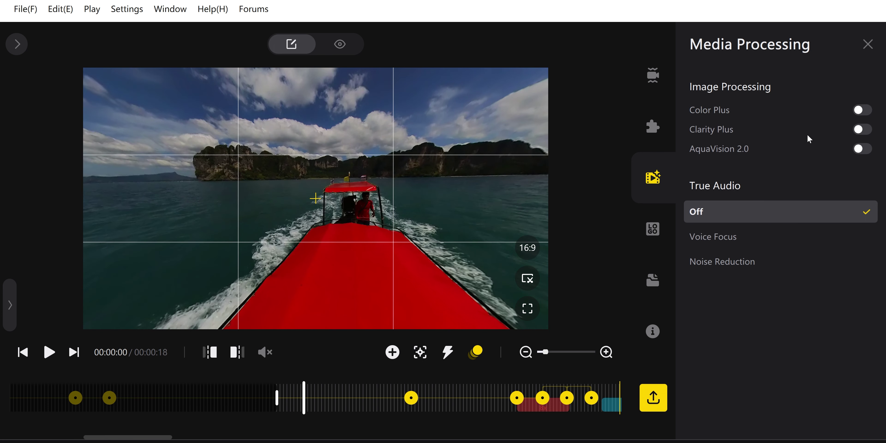
pyautogui.click(860, 130)
pyautogui.click(862, 110)
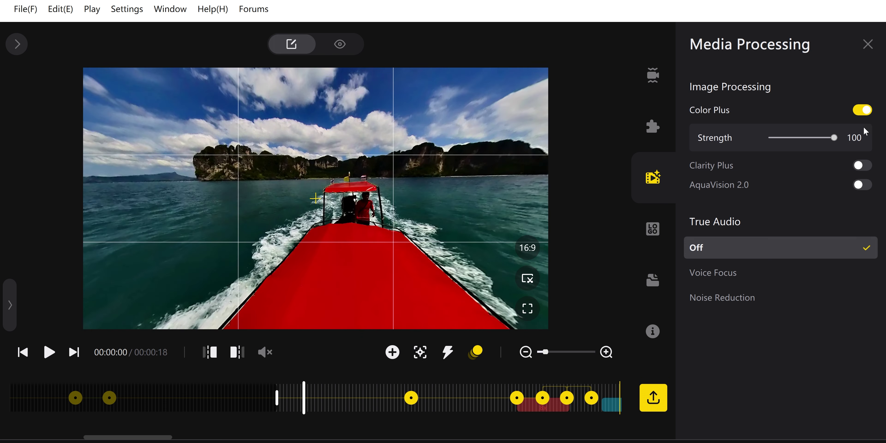
pyautogui.click(862, 111)
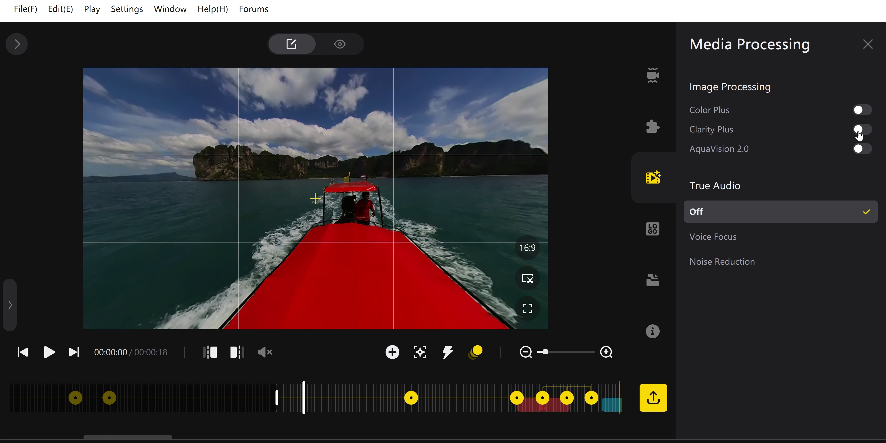
# - Enable Clarity Plus at strength 50 and AquaVision 2.0 at strength 31 for the clip
pyautogui.click(860, 130)
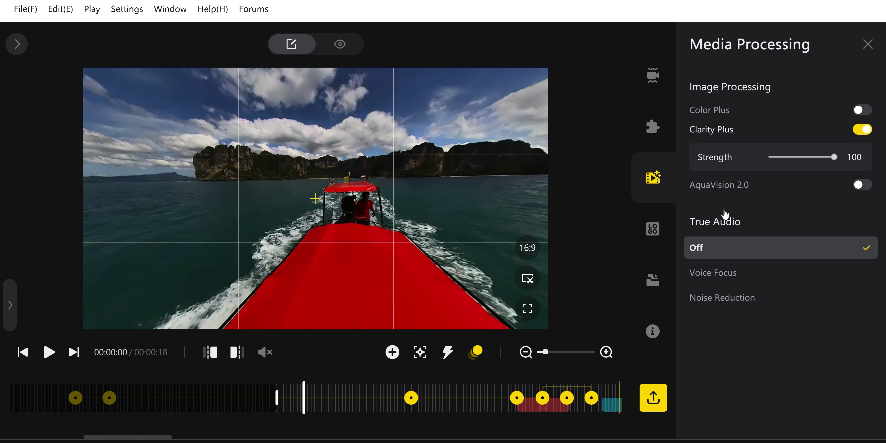
pyautogui.moveTo(835, 157); pyautogui.dragTo(803, 157)
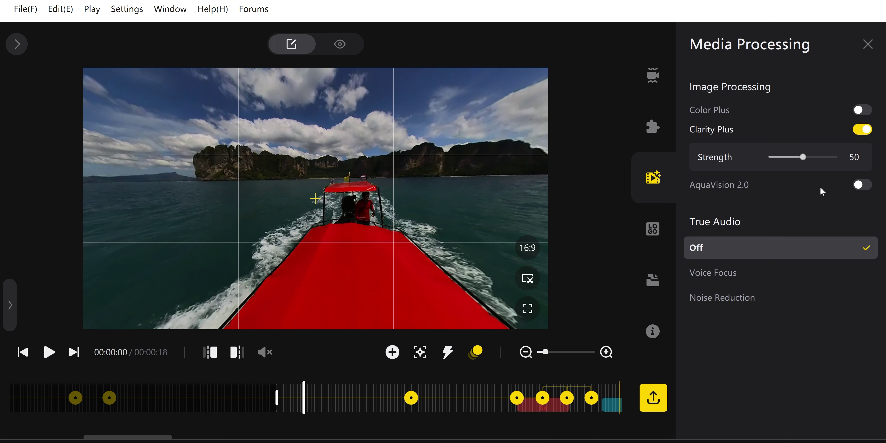
pyautogui.click(860, 186)
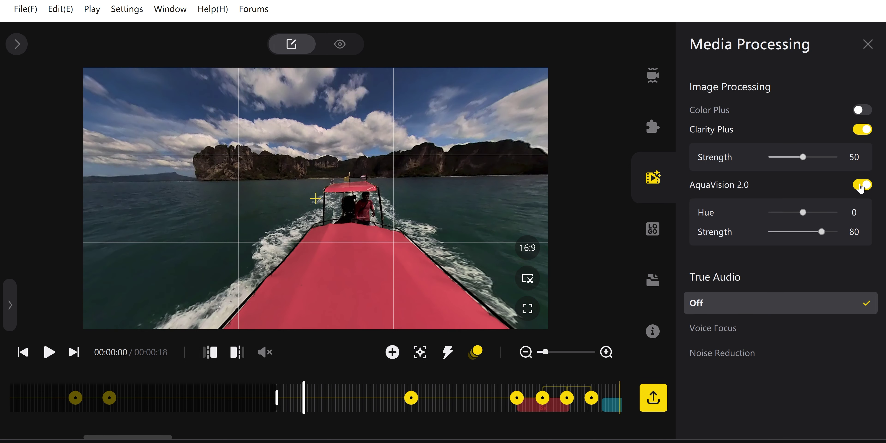
pyautogui.click(861, 186)
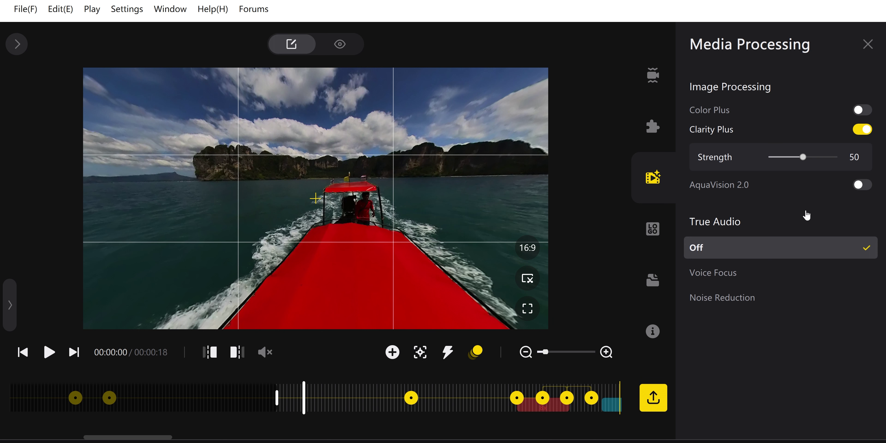
pyautogui.click(861, 186)
pyautogui.moveTo(821, 236); pyautogui.dragTo(791, 231)
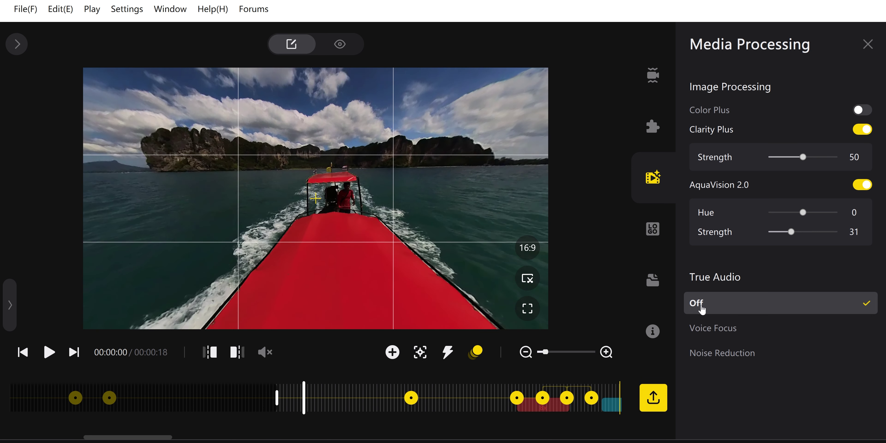
# - Try the Voice Focus and Noise Reduction options of True Audio and set it back to Off
pyautogui.click(706, 330)
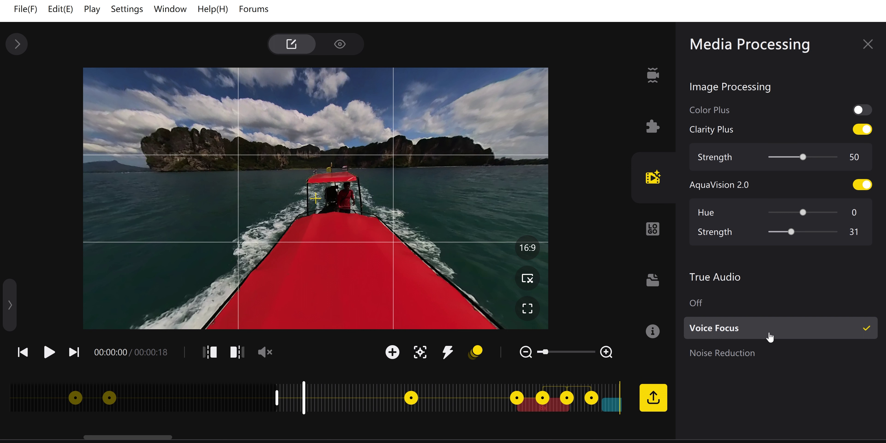
pyautogui.click(752, 354)
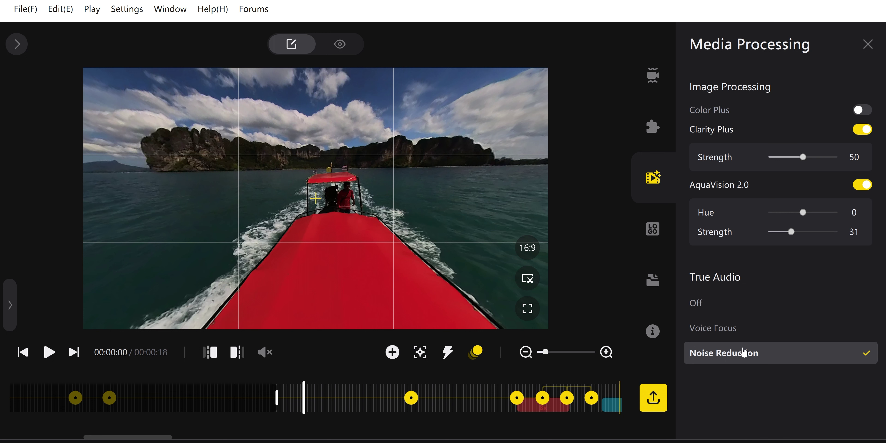
pyautogui.click(740, 333)
pyautogui.click(717, 305)
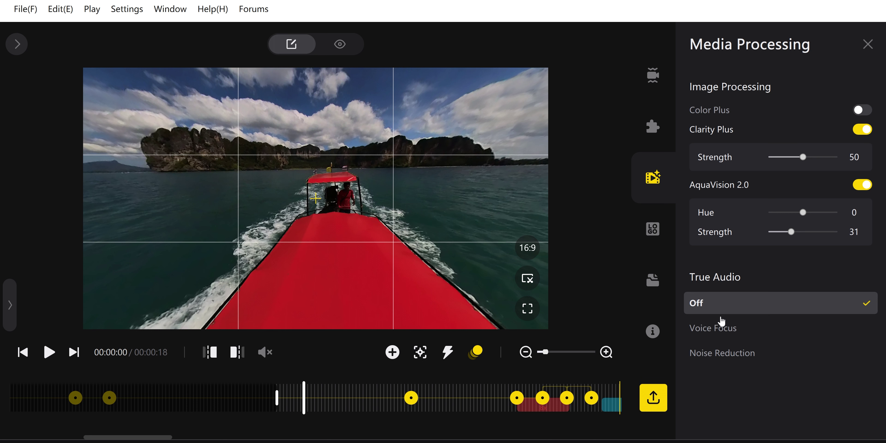
# - Open the logo settings and try logo Style 1, Style 2 and Style 3 on the clip
pyautogui.click(652, 230)
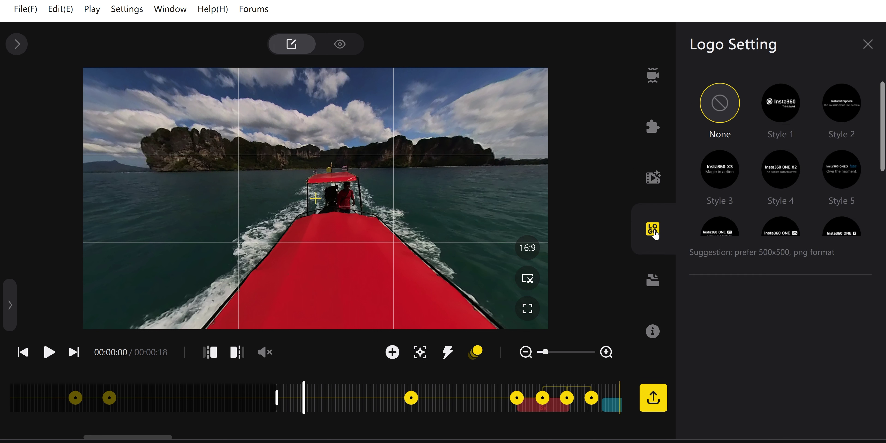
pyautogui.click(775, 109)
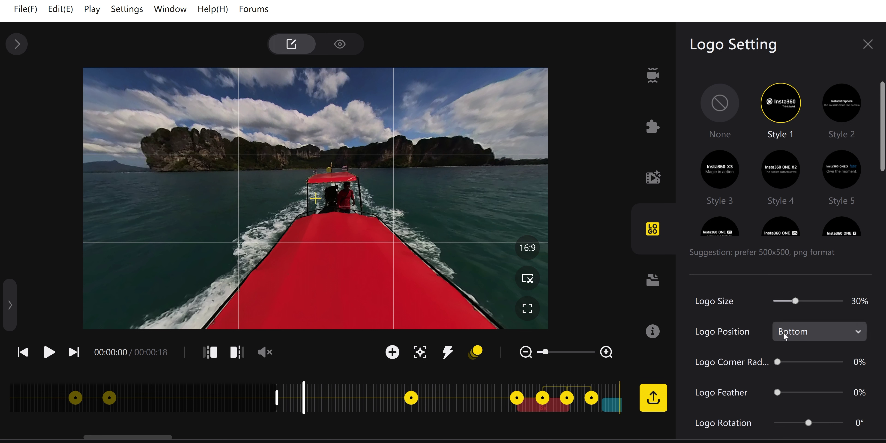
pyautogui.click(812, 338)
pyautogui.click(812, 338)
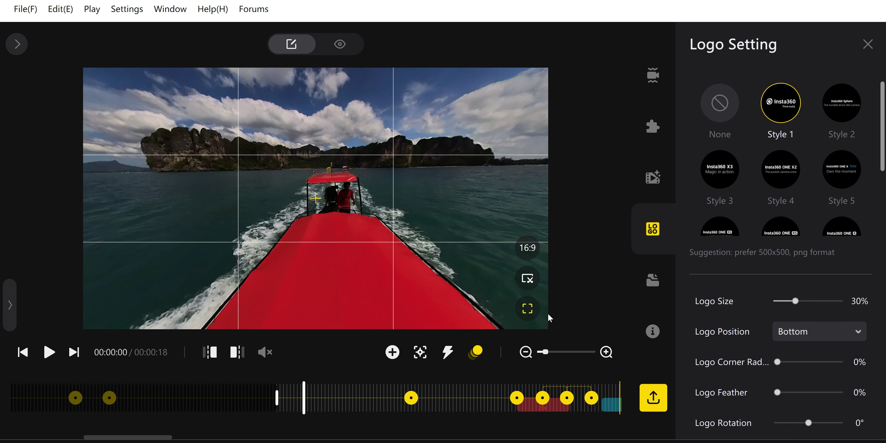
pyautogui.click(840, 105)
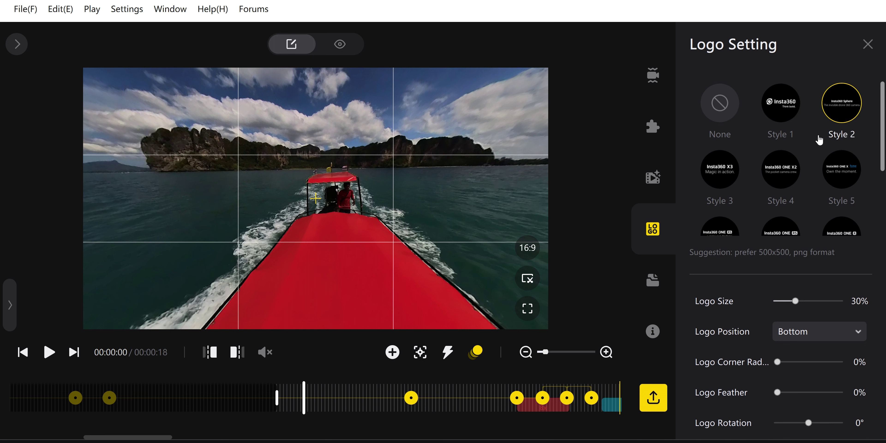
pyautogui.click(704, 171)
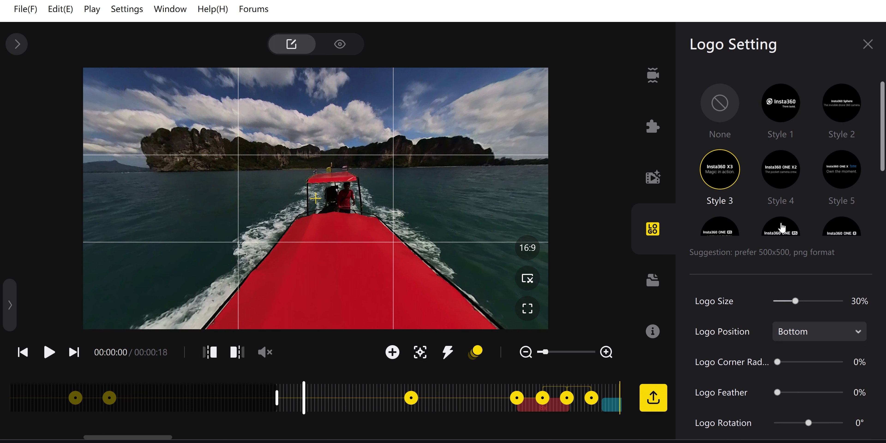
# - Open the image file chooser for a custom logo, cancel it, and set the logo to None
pyautogui.scroll(-3, 782, 228)
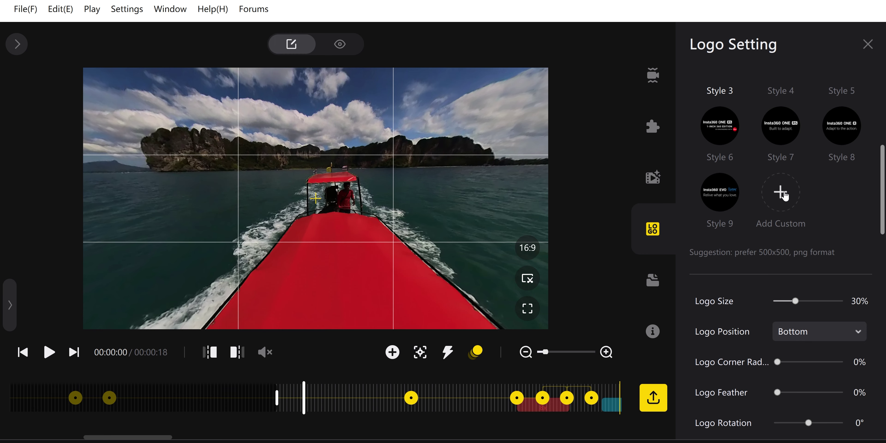
pyautogui.click(784, 194)
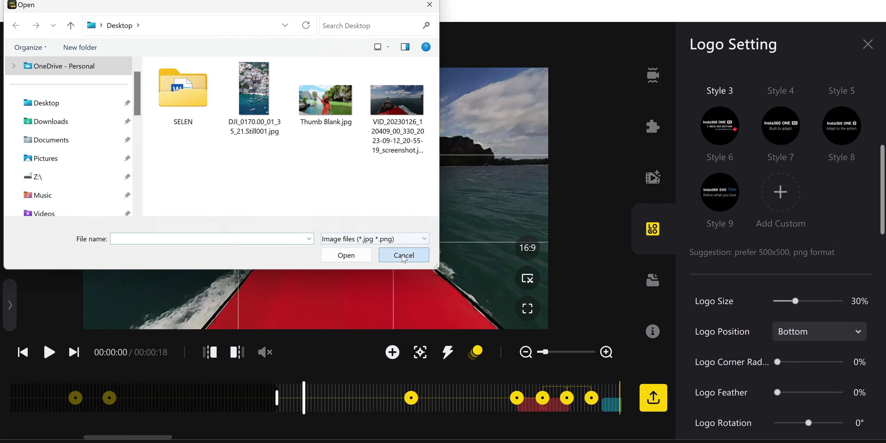
pyautogui.click(404, 259)
pyautogui.scroll(3, 757, 235)
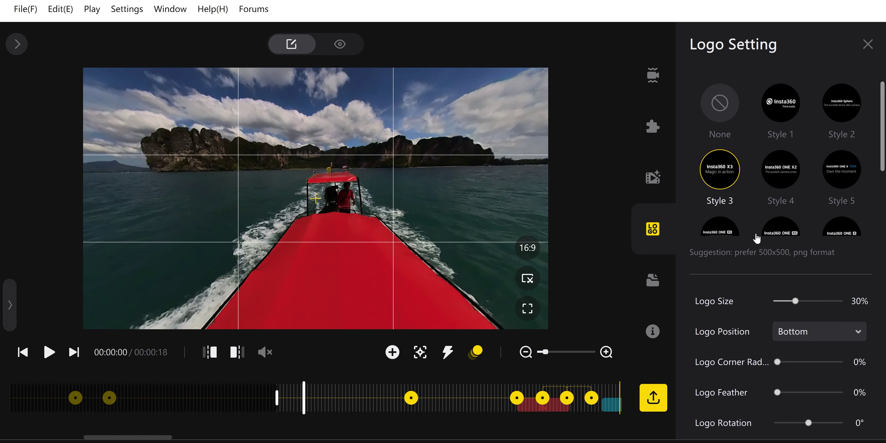
pyautogui.click(727, 107)
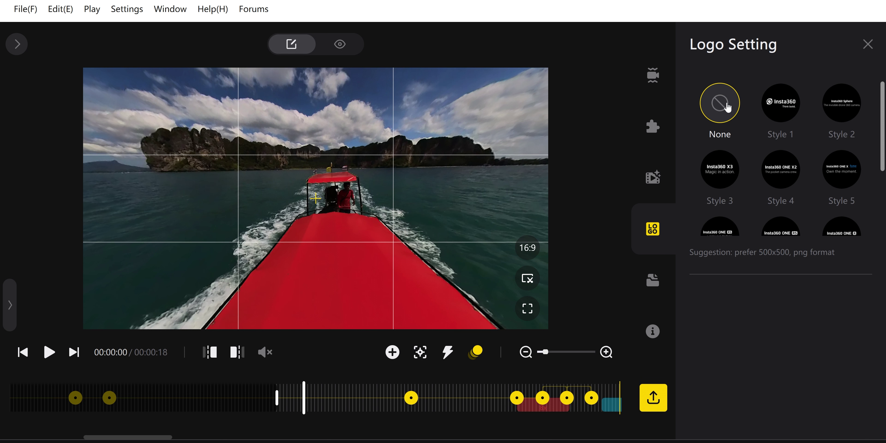
pyautogui.scroll(-3, 727, 107)
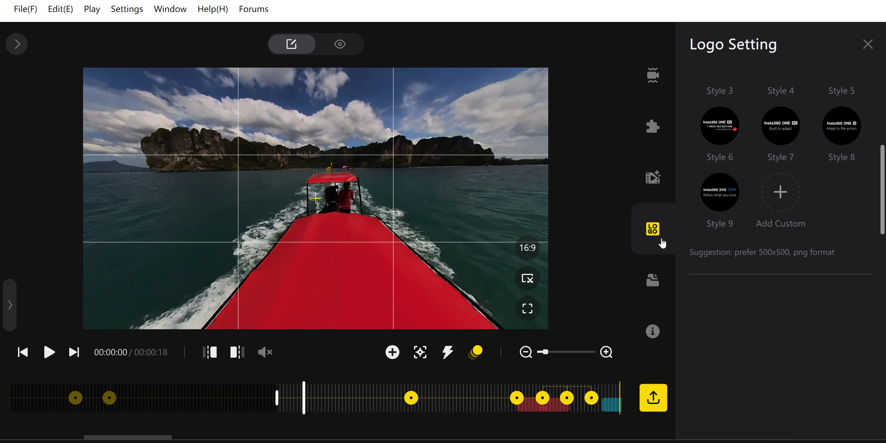
# - Duplicate Project2 in Project Management and move the copy's playhead to 00:00:04
pyautogui.click(652, 285)
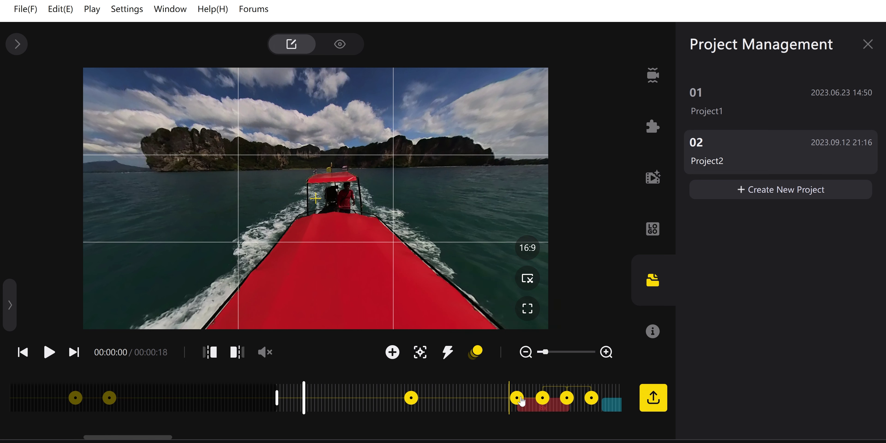
pyautogui.moveTo(757, 166)
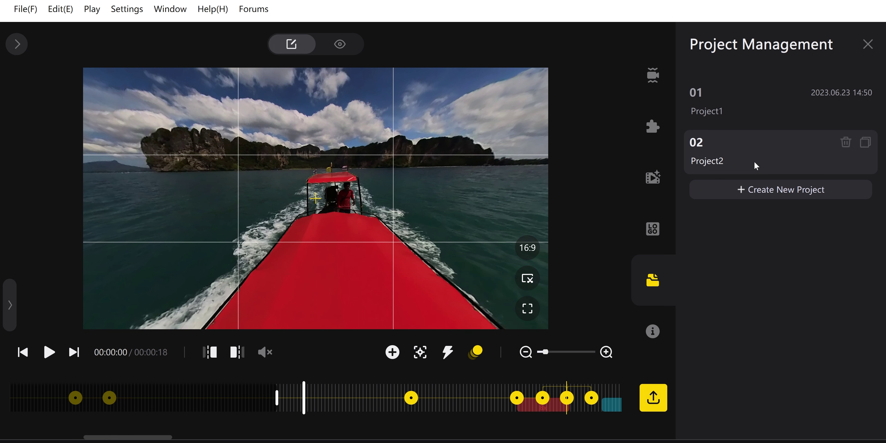
pyautogui.click(865, 146)
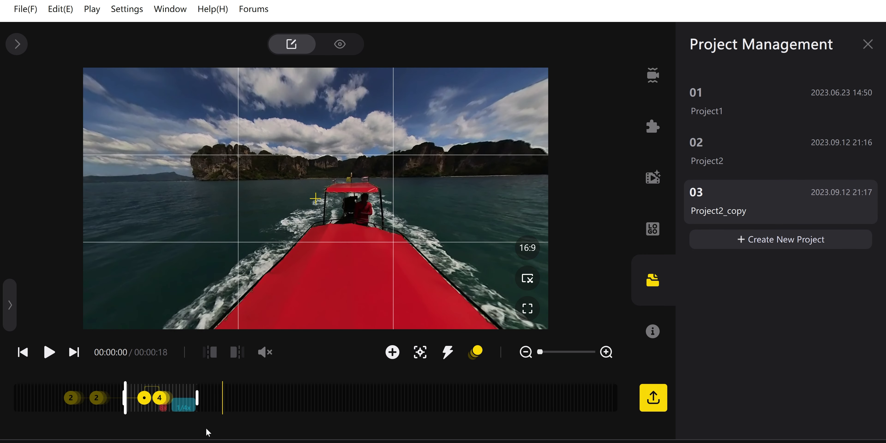
pyautogui.click(147, 388)
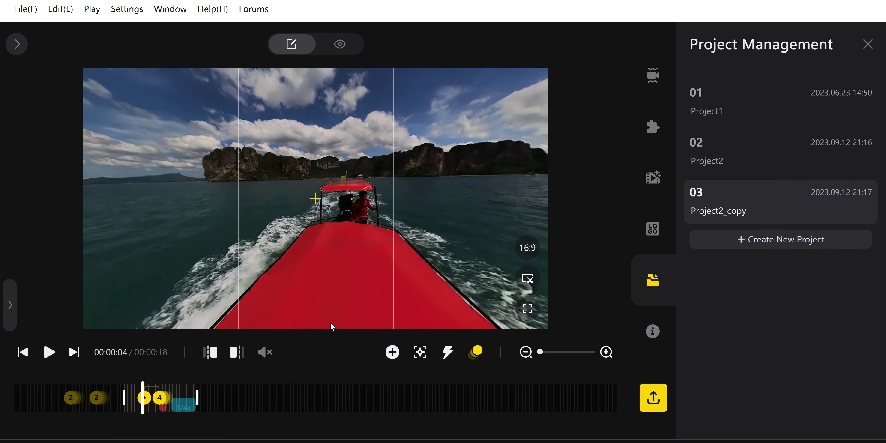
# - Rename the copied project as "Sagdan donmelı"
pyautogui.moveTo(732, 207)
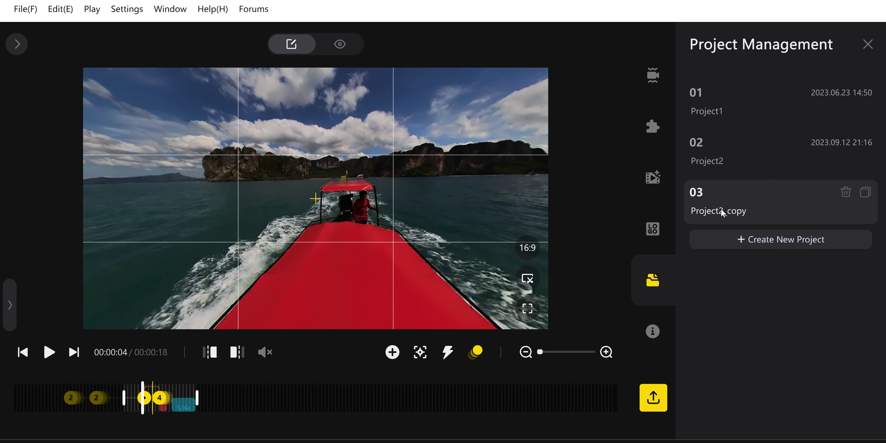
pyautogui.doubleClick(723, 217)
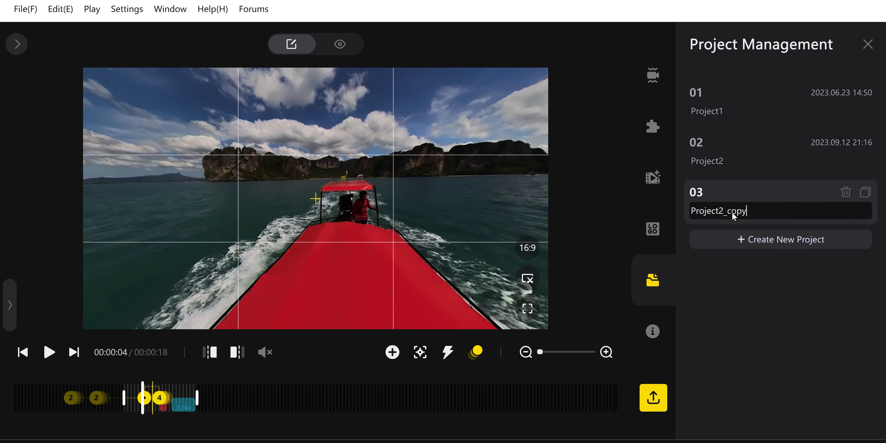
pyautogui.hotkey('ctrl', 'a')
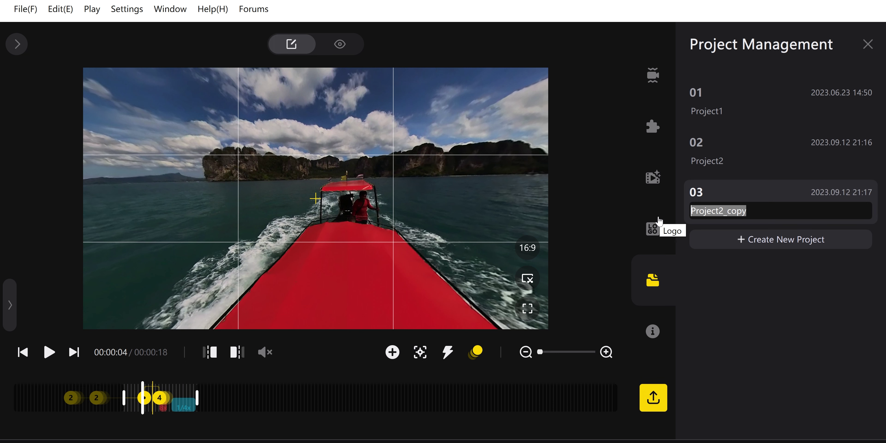
pyautogui.write('Sagdan donmelı')
# - Switch to the original Project2 and rename it as "Soldan donmelı proje"
pyautogui.click(721, 161)
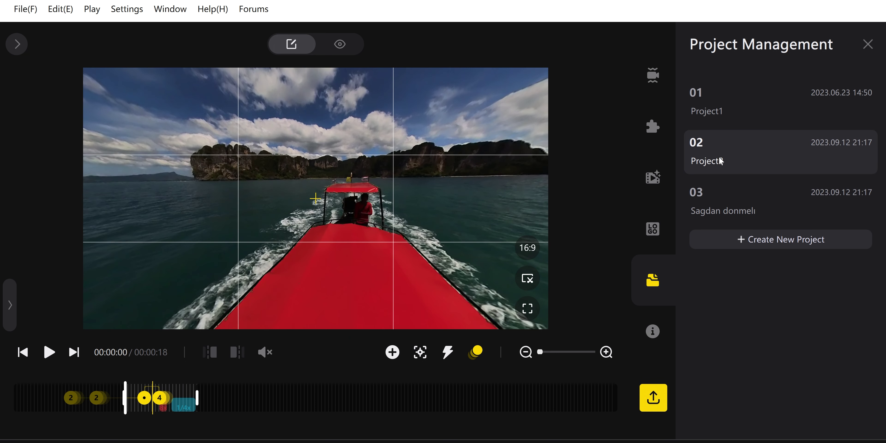
pyautogui.doubleClick(722, 161)
pyautogui.hotkey('ctrl', 'a')
pyautogui.write('Soldan donmelı proje')
pyautogui.click(747, 294)
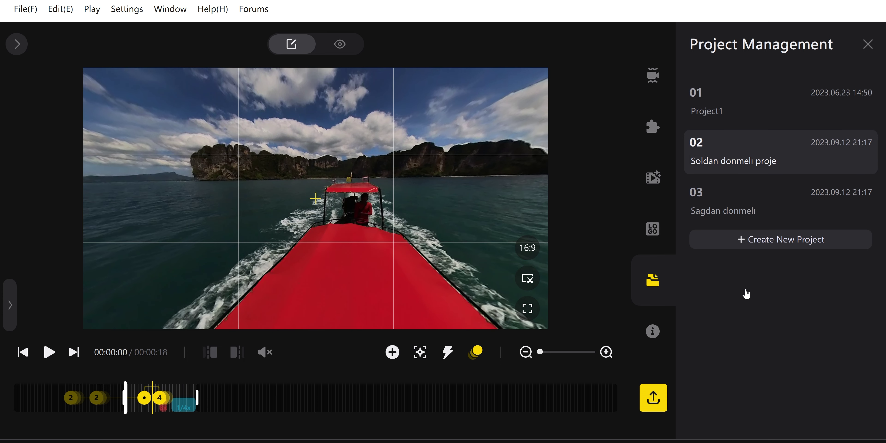
# - Create a new blank project of the clip and move its playhead to 00:01:14
pyautogui.click(750, 241)
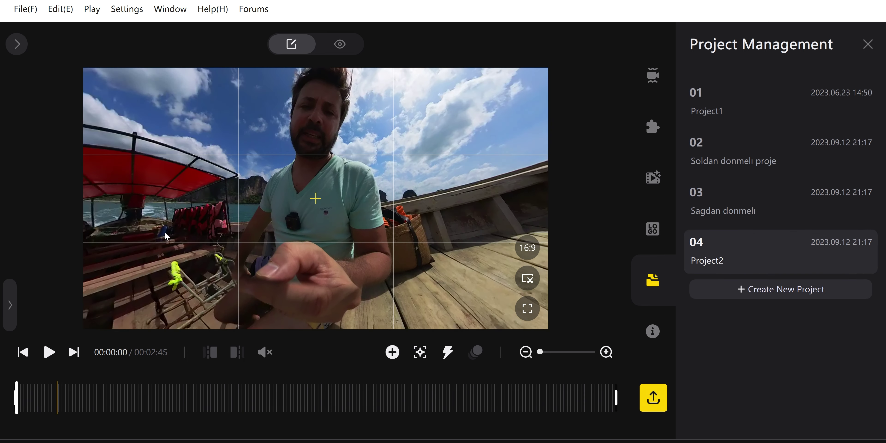
pyautogui.click(286, 388)
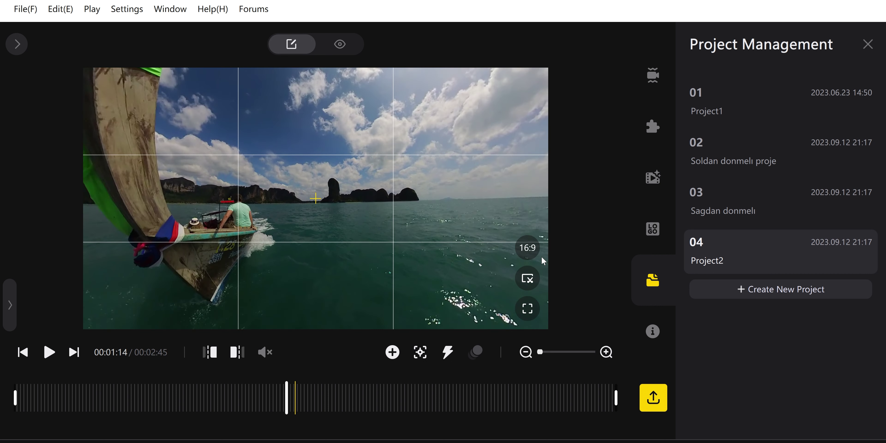
# - Delete the fourth project, Project2, and the "Sagdan donmelı" project from the clip's project list
pyautogui.click(527, 248)
pyautogui.click(845, 242)
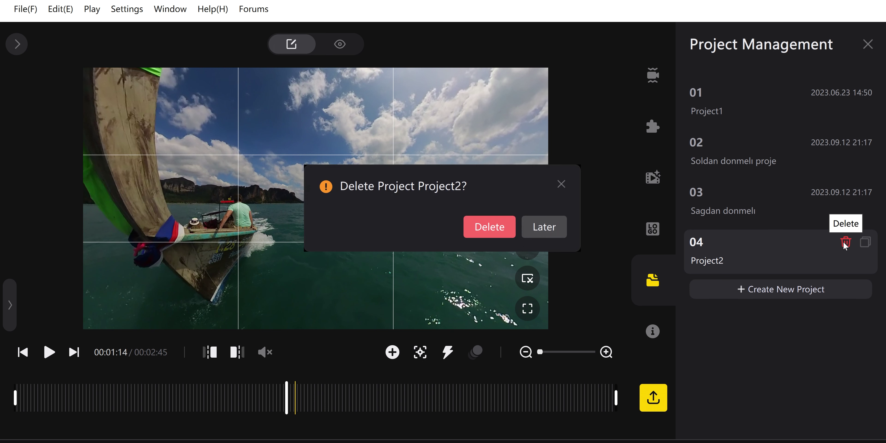
pyautogui.click(490, 227)
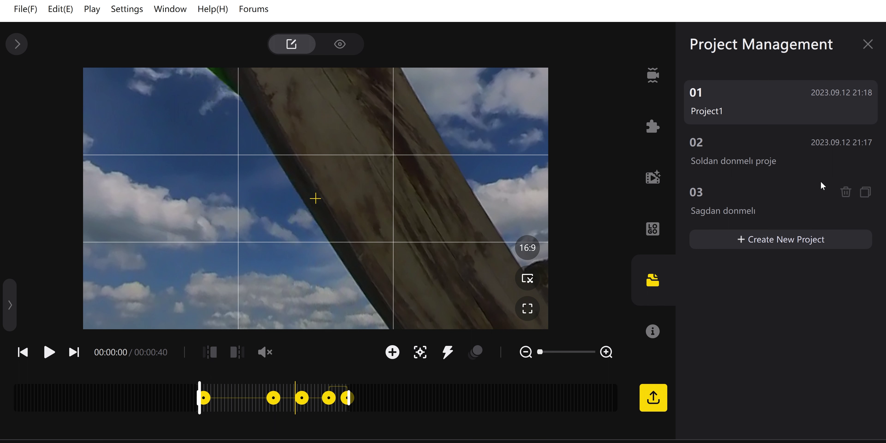
pyautogui.click(843, 193)
pyautogui.click(548, 229)
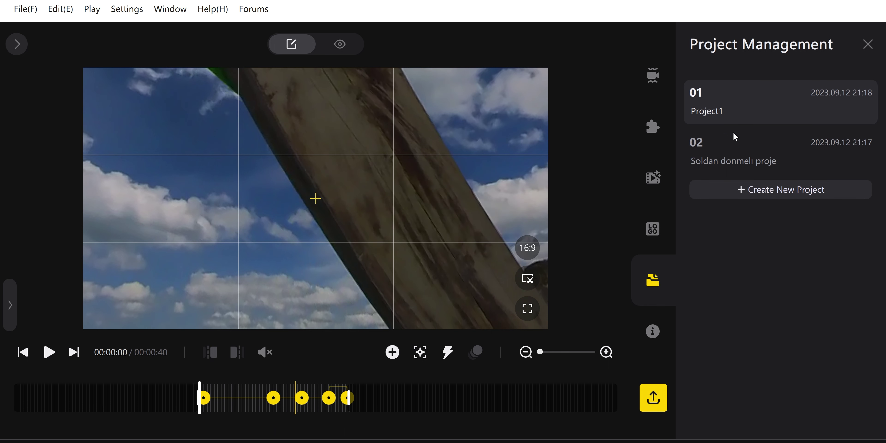
# - Display the clip's file properties, and open the video export settings to compare the reframed and 360 video options, finishing on Export 360 video
pyautogui.click(653, 332)
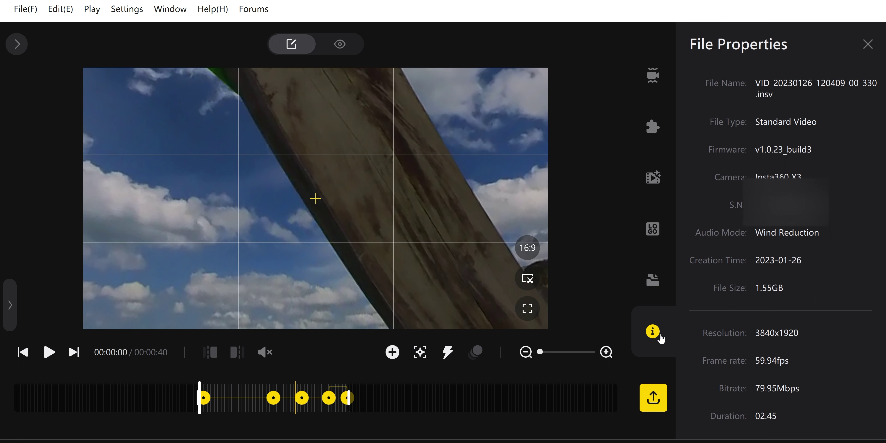
pyautogui.click(653, 397)
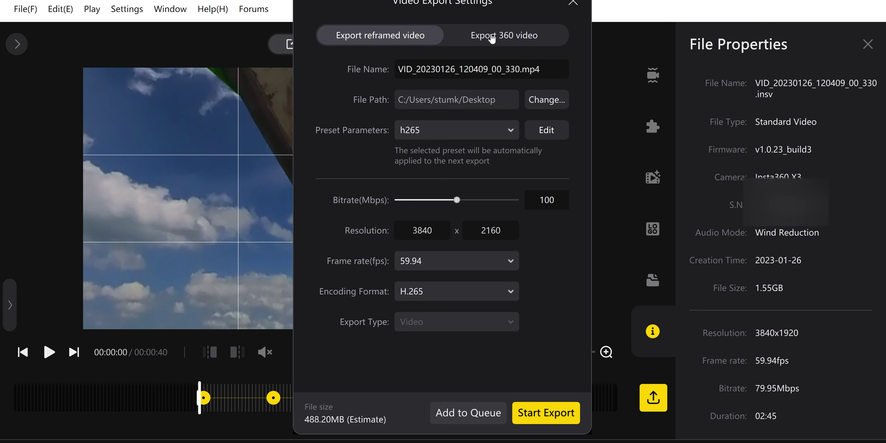
pyautogui.click(483, 35)
pyautogui.click(399, 34)
pyautogui.click(493, 40)
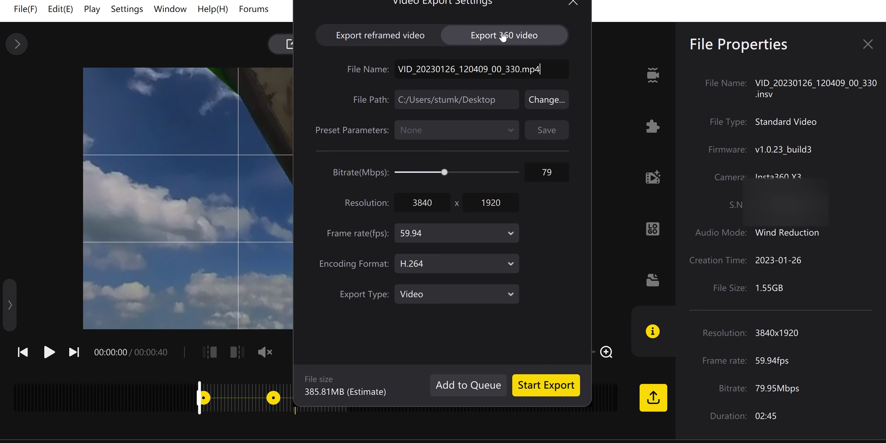
pyautogui.click(521, 33)
pyautogui.click(521, 32)
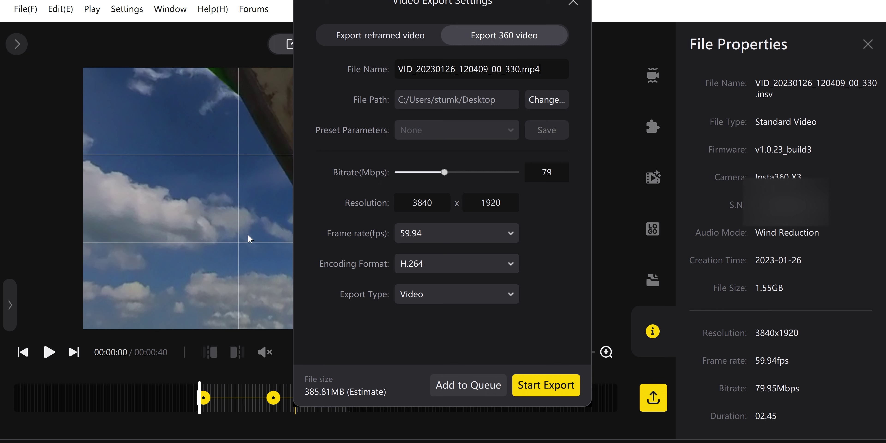